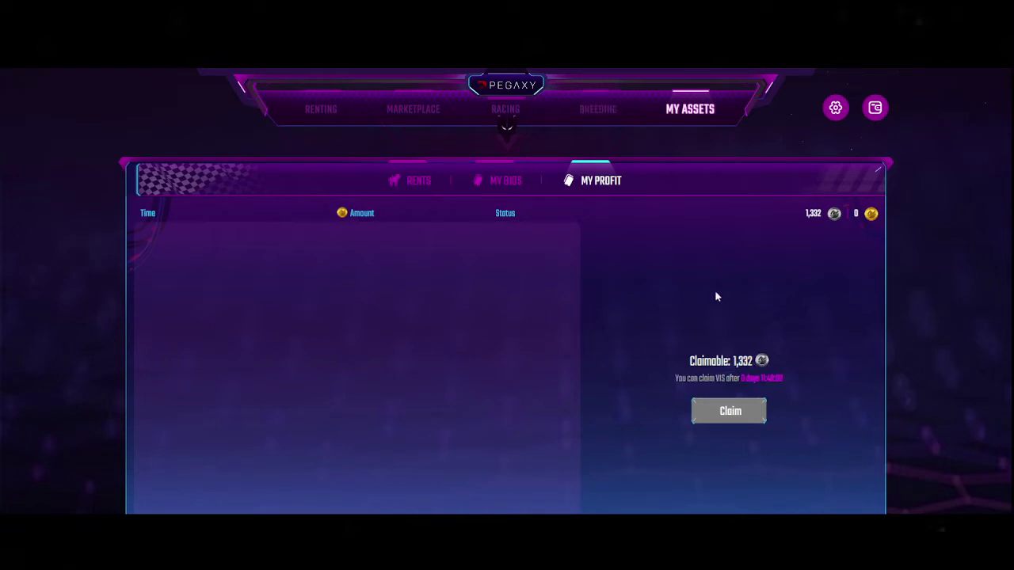
# - Check the connected wallet's token balances, focusing on the PGX and locked VIS amounts
pyautogui.click(875, 109)
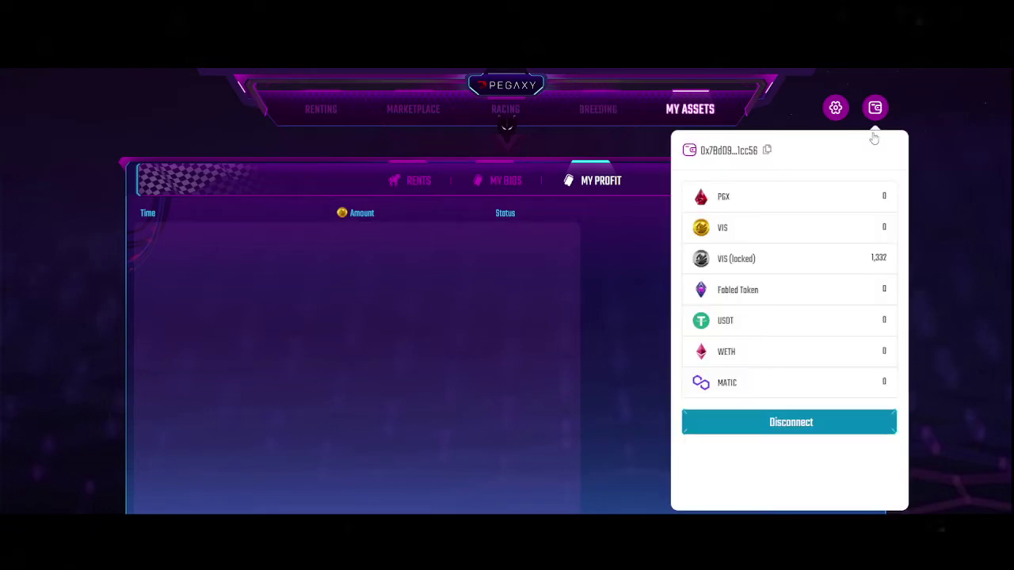
pyautogui.moveTo(867, 264); pyautogui.dragTo(895, 261)
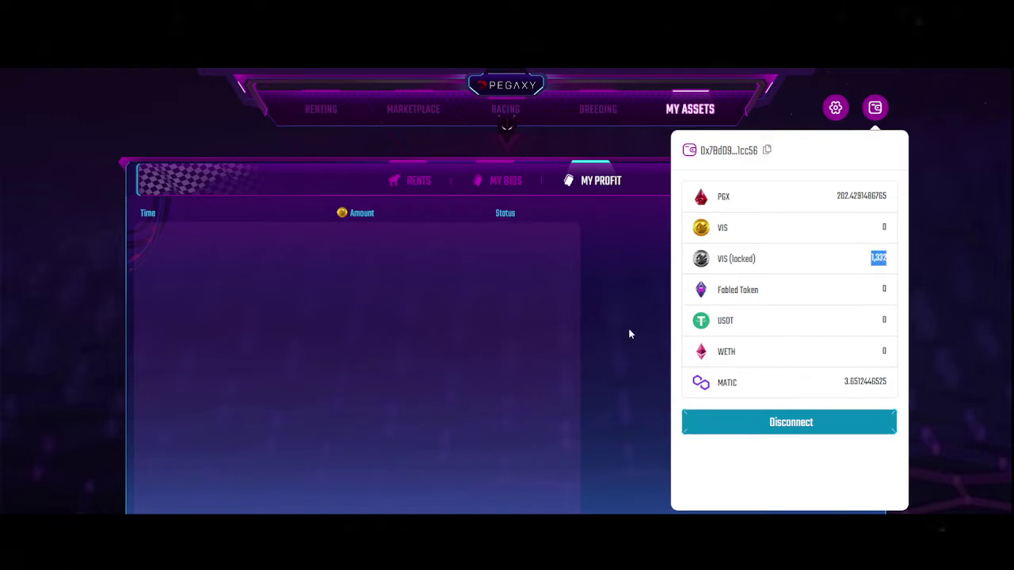
pyautogui.moveTo(817, 208); pyautogui.dragTo(884, 196)
pyautogui.click(645, 305)
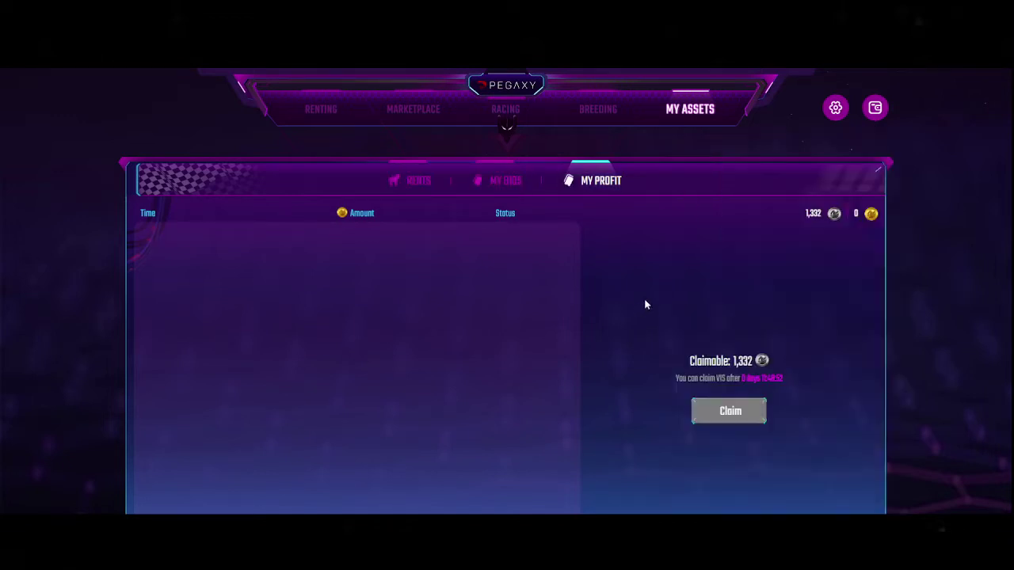
pyautogui.click(875, 108)
pyautogui.moveTo(838, 203)
pyautogui.mouseDown()
pyautogui.moveTo(871, 198)
pyautogui.moveTo(850, 197)
pyautogui.mouseUp()
pyautogui.moveTo(850, 265); pyautogui.dragTo(892, 263)
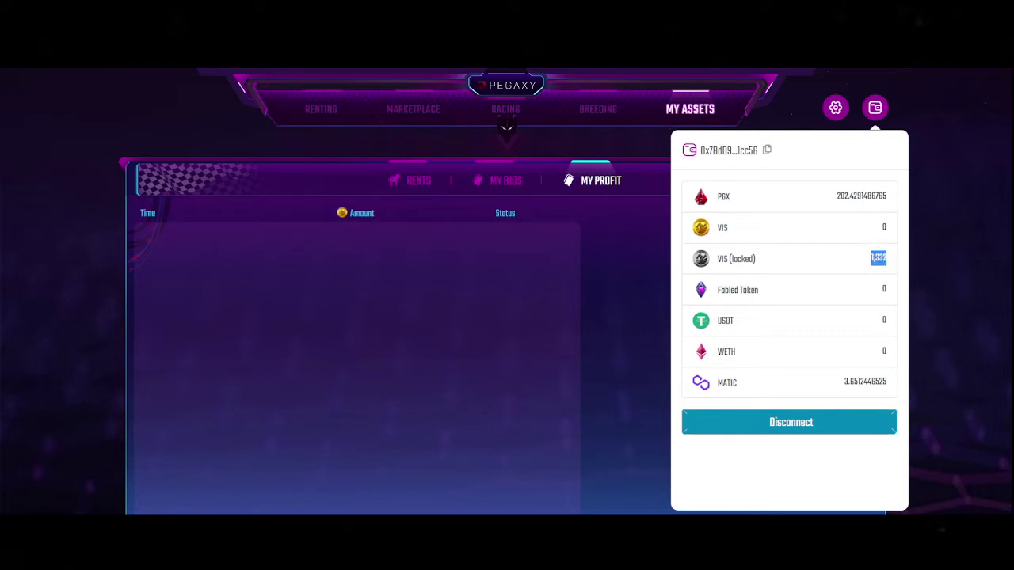
pyautogui.click(635, 294)
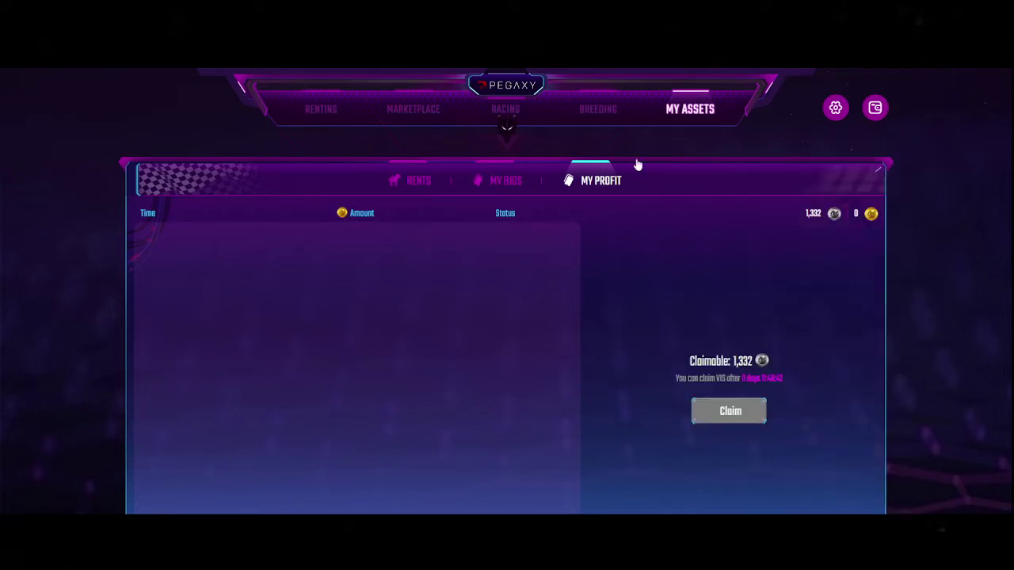
# - Switch to the CoinGecko Vigorus page and convert 1332 VIS to PHP
pyautogui.hotkey('ctrl', 'Tab')
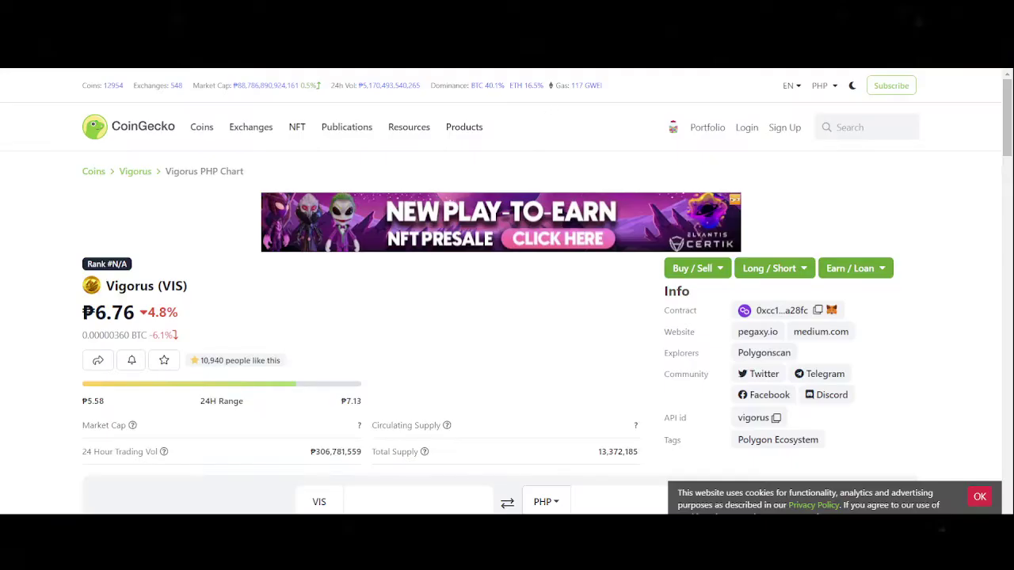
pyautogui.click(407, 501)
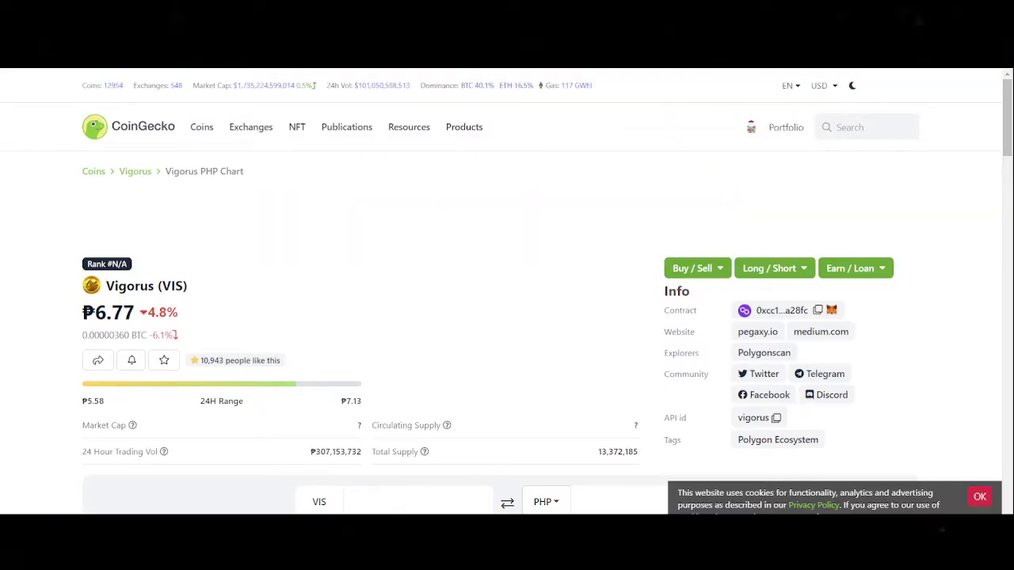
pyautogui.click(420, 502)
pyautogui.write('1332')
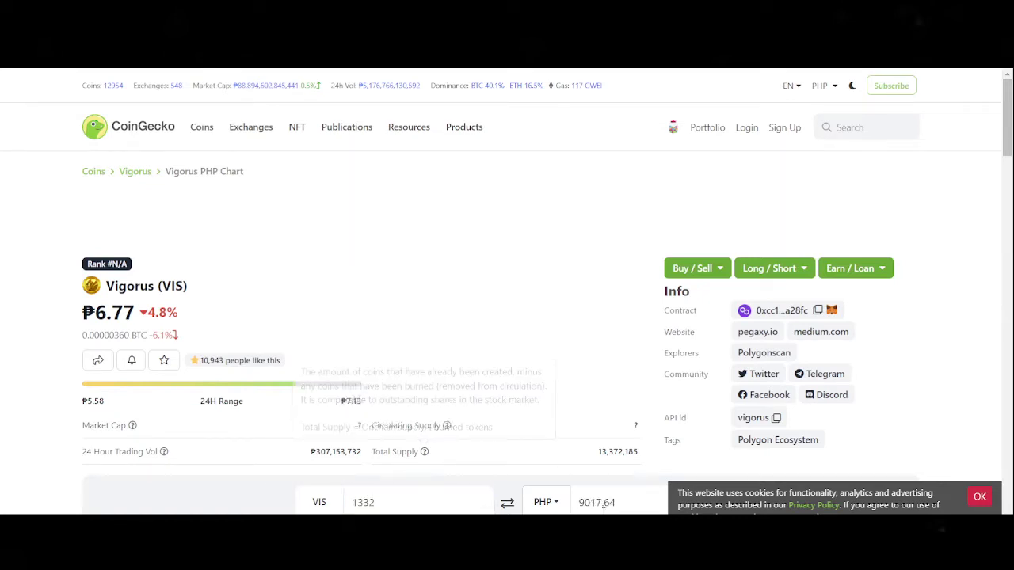
pyautogui.moveTo(585, 502); pyautogui.dragTo(617, 502)
pyautogui.click(20, 372)
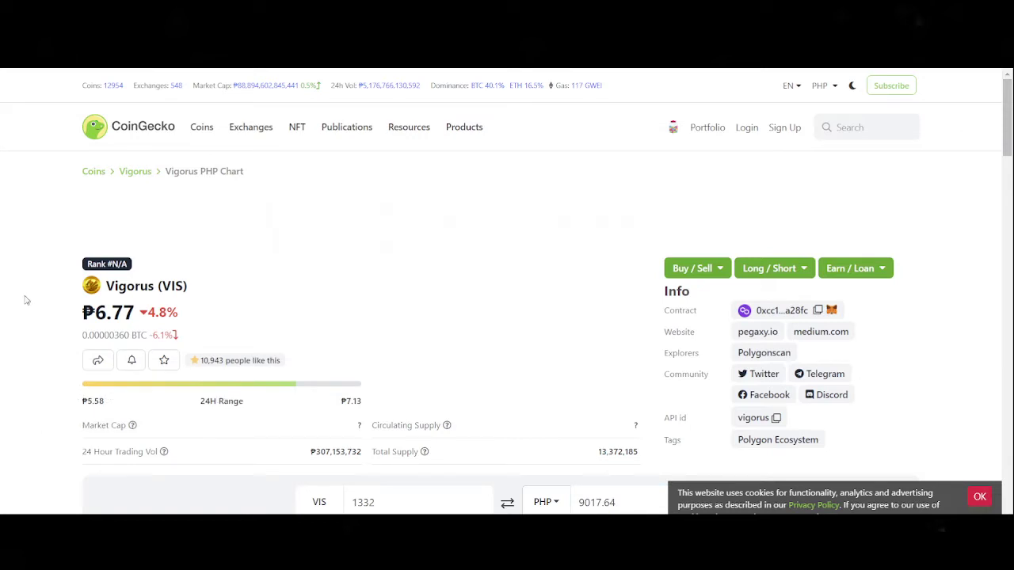
pyautogui.scroll(-3, 982, 373)
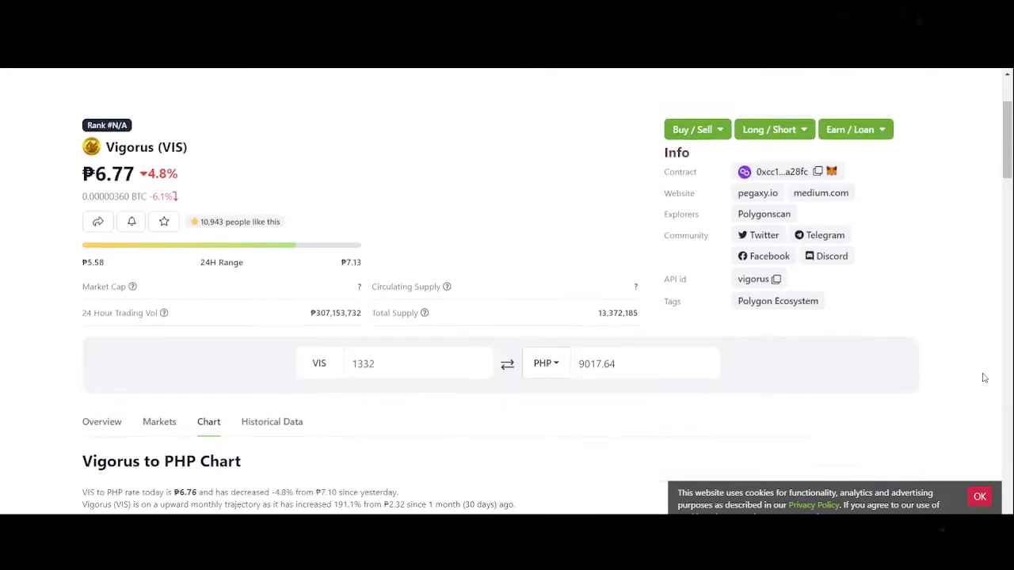
pyautogui.scroll(3, 982, 371)
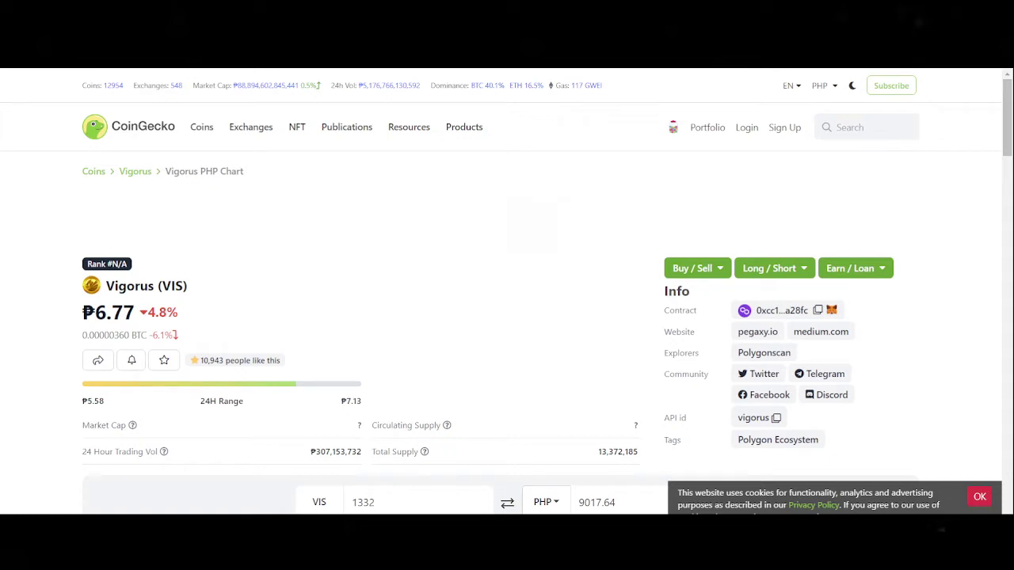
# - Switch to the pegaxy spreadsheet and review the total gross, capital and net figures along with the Vis values in rows 19 to 22
pyautogui.hotkey('ctrl', 'Tab')
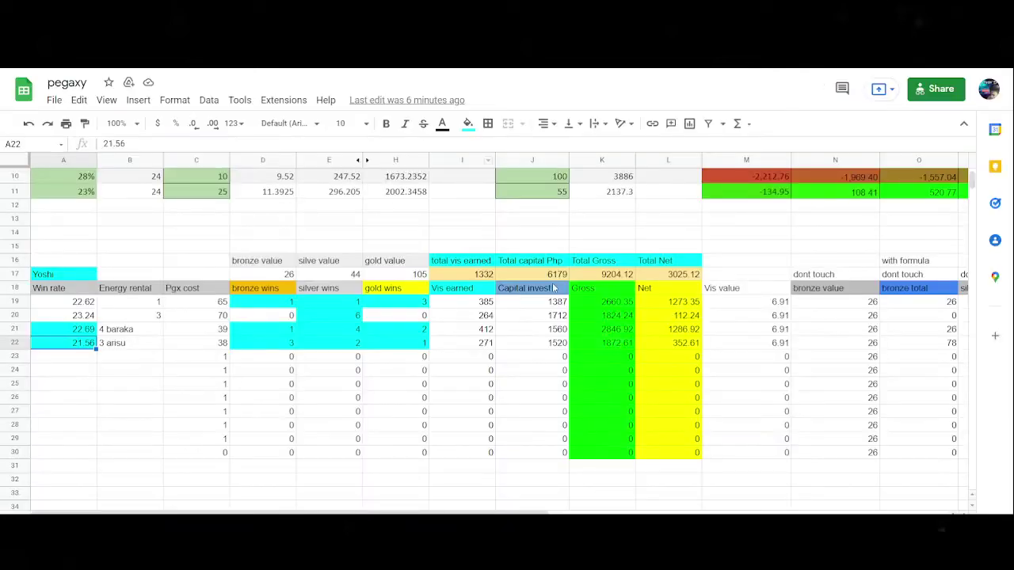
pyautogui.click(605, 275)
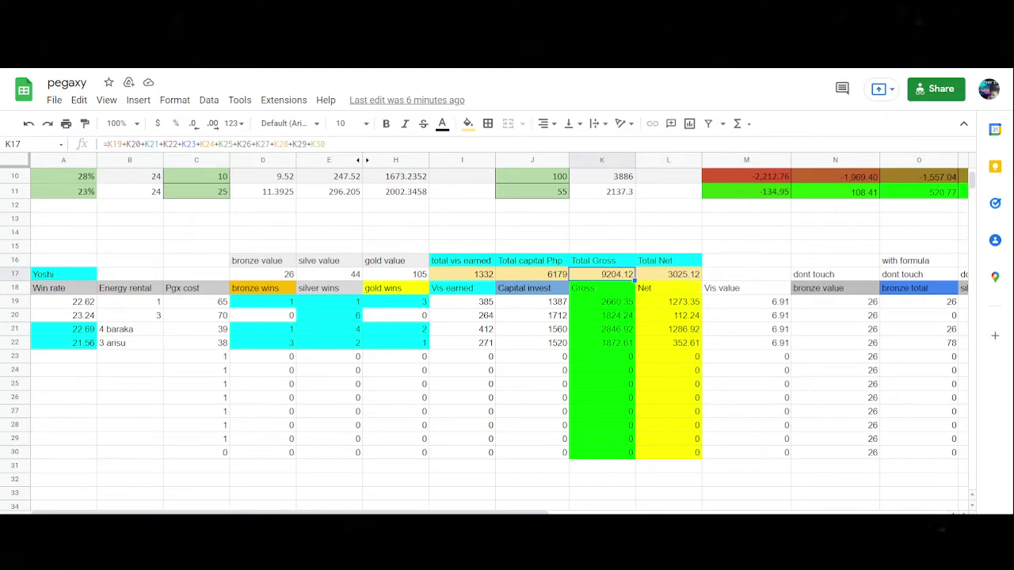
pyautogui.click(765, 303)
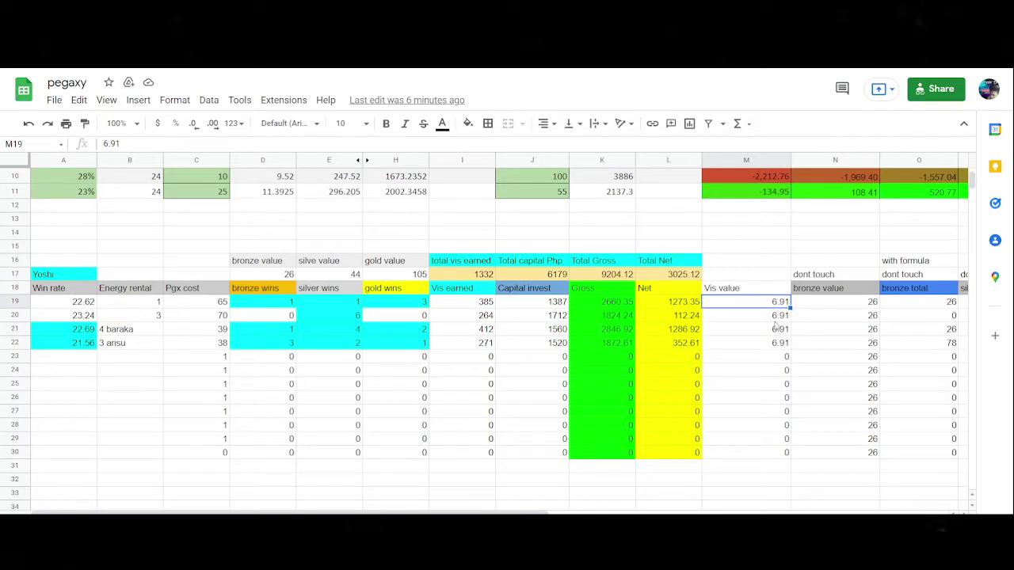
pyautogui.click(774, 317)
pyautogui.click(773, 331)
pyautogui.click(776, 346)
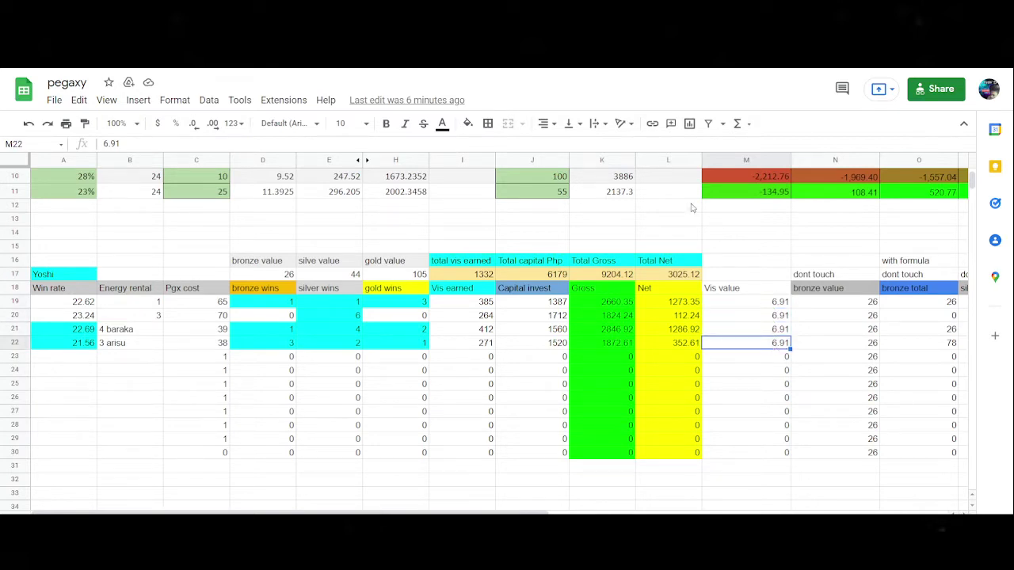
pyautogui.click(616, 276)
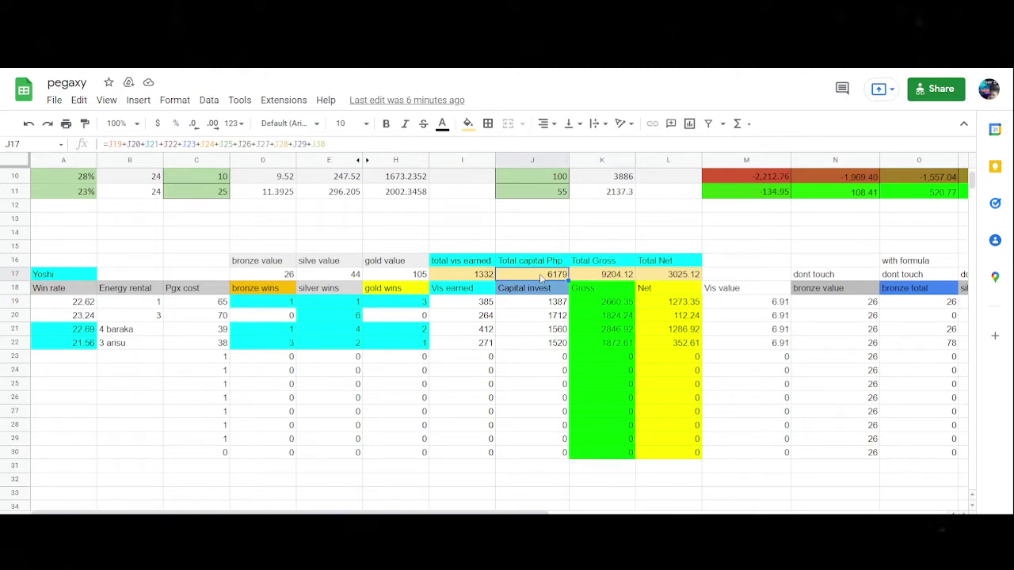
pyautogui.click(668, 282)
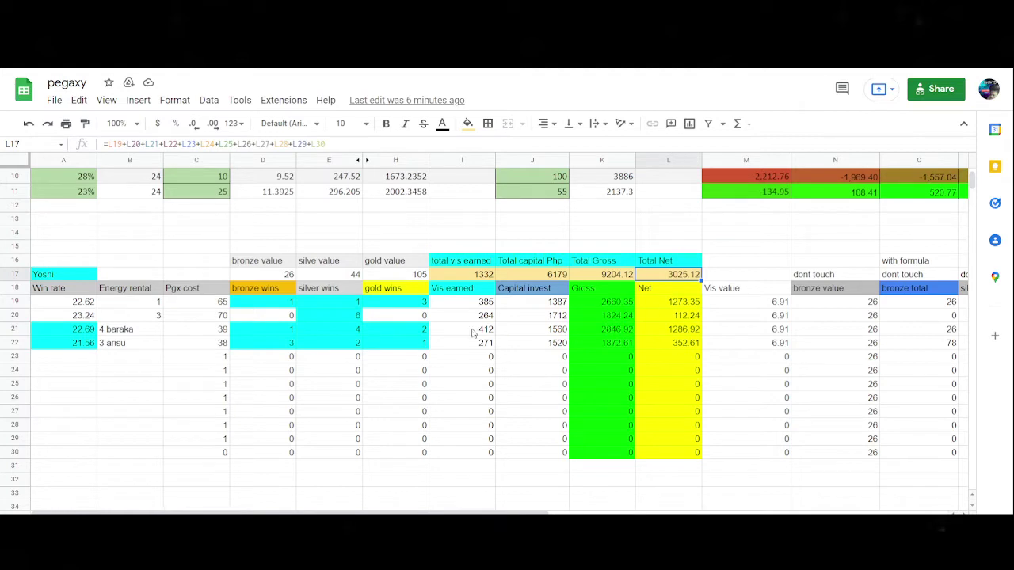
# - Review the bronze, silver and gold wins in row 19 and in the baraka row of the spreadsheet
pyautogui.click(264, 305)
pyautogui.click(312, 307)
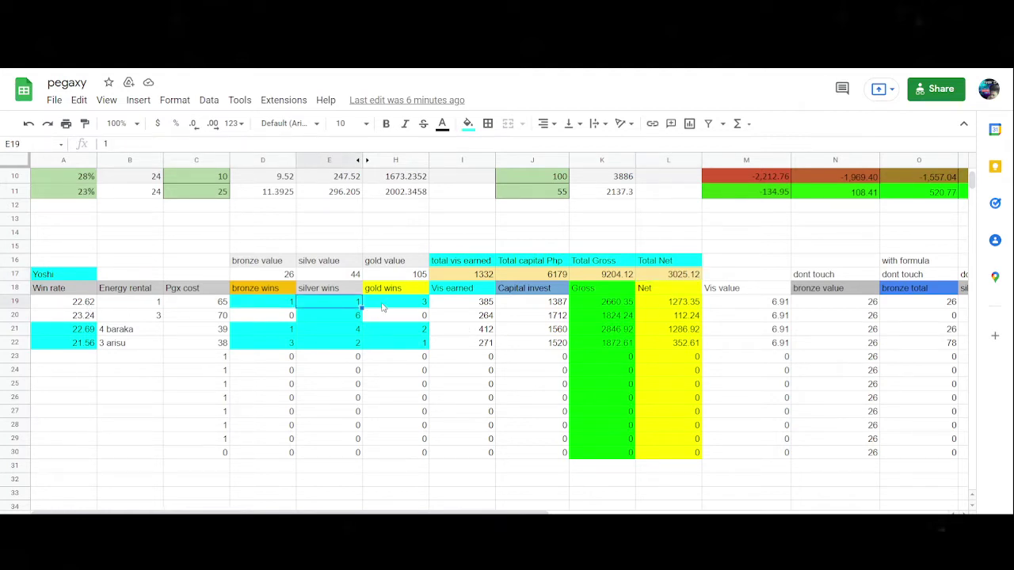
pyautogui.click(370, 309)
pyautogui.click(127, 332)
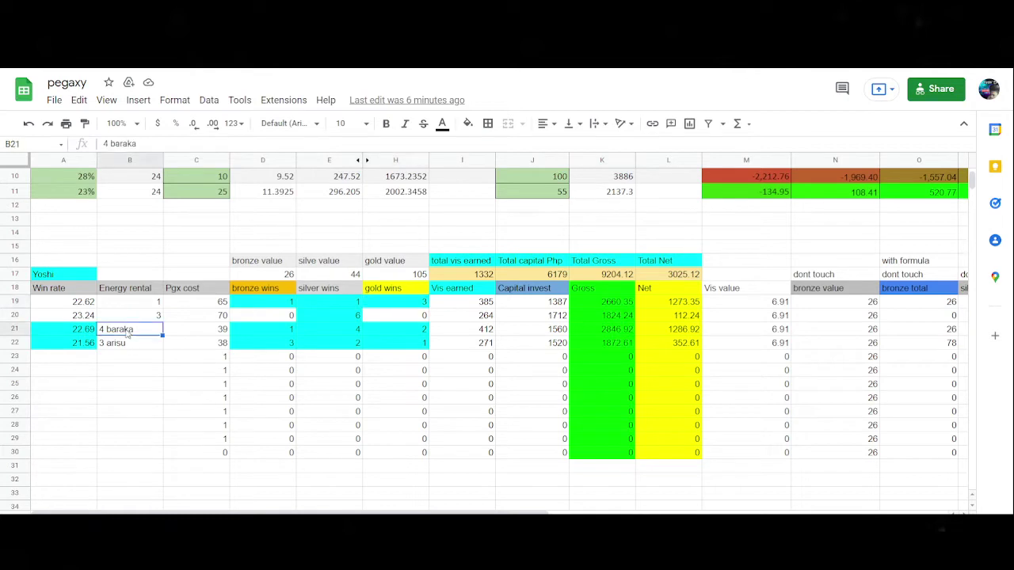
pyautogui.click(259, 334)
pyautogui.click(318, 334)
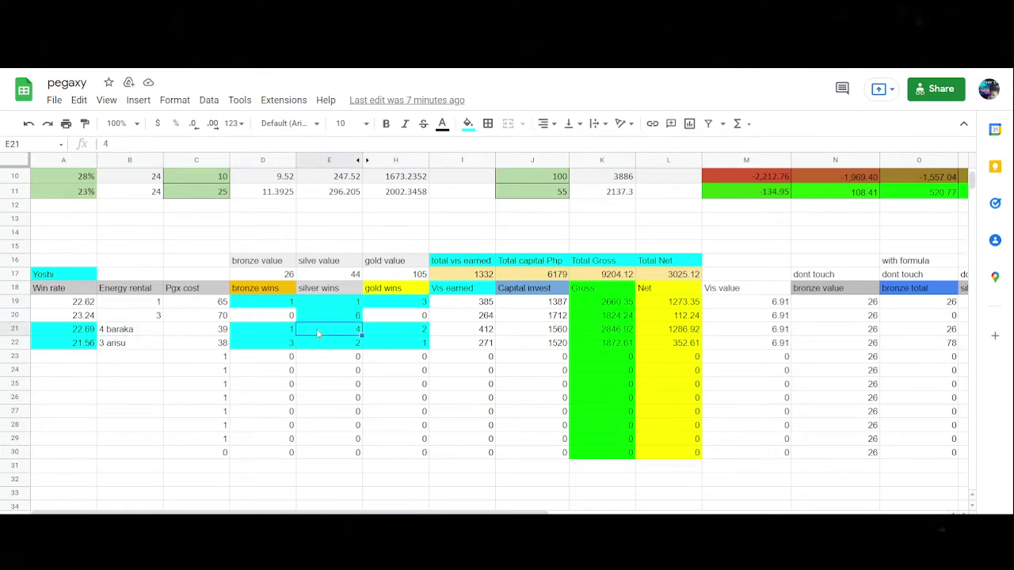
pyautogui.click(270, 333)
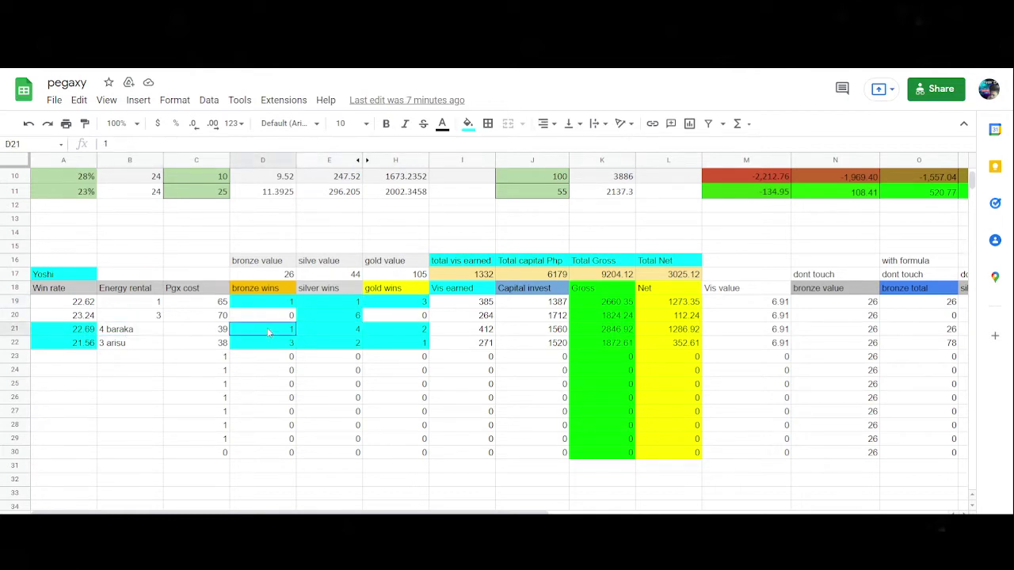
pyautogui.click(412, 333)
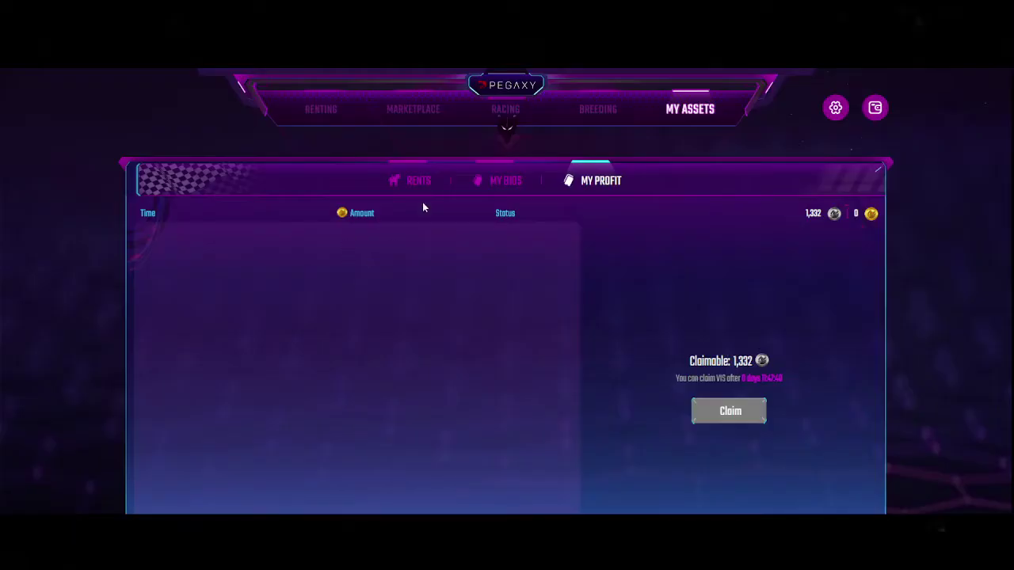
# - Switch back to Pegaxy and open the rented horse Baraka's details to check its win rate
pyautogui.click(407, 184)
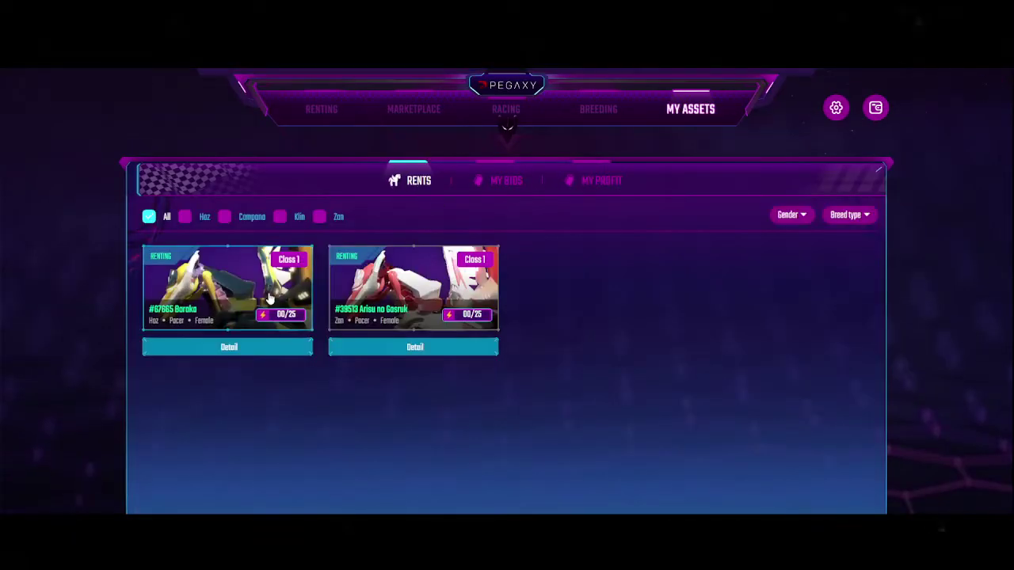
pyautogui.click(228, 285)
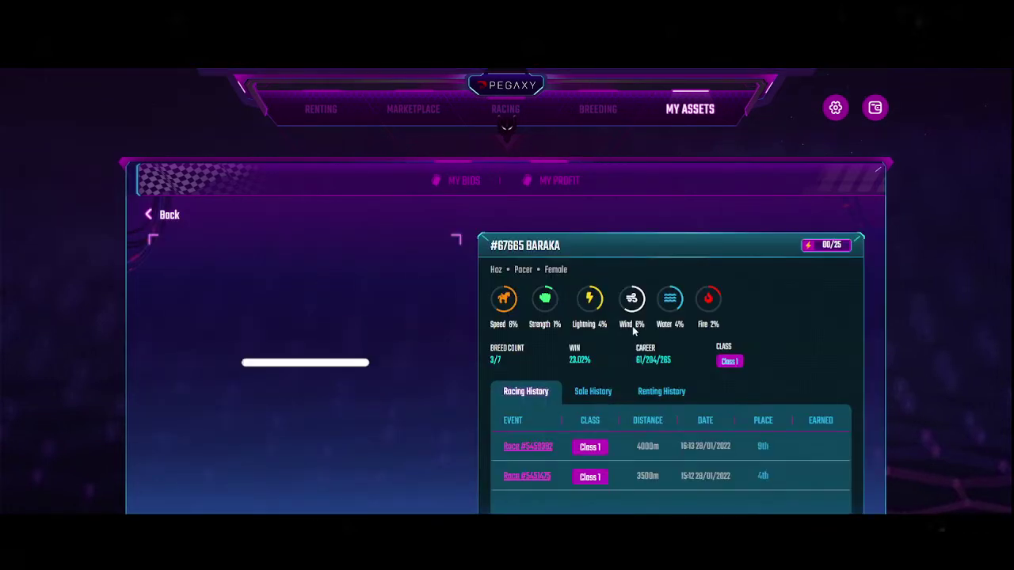
pyautogui.scroll(-1, 601, 346)
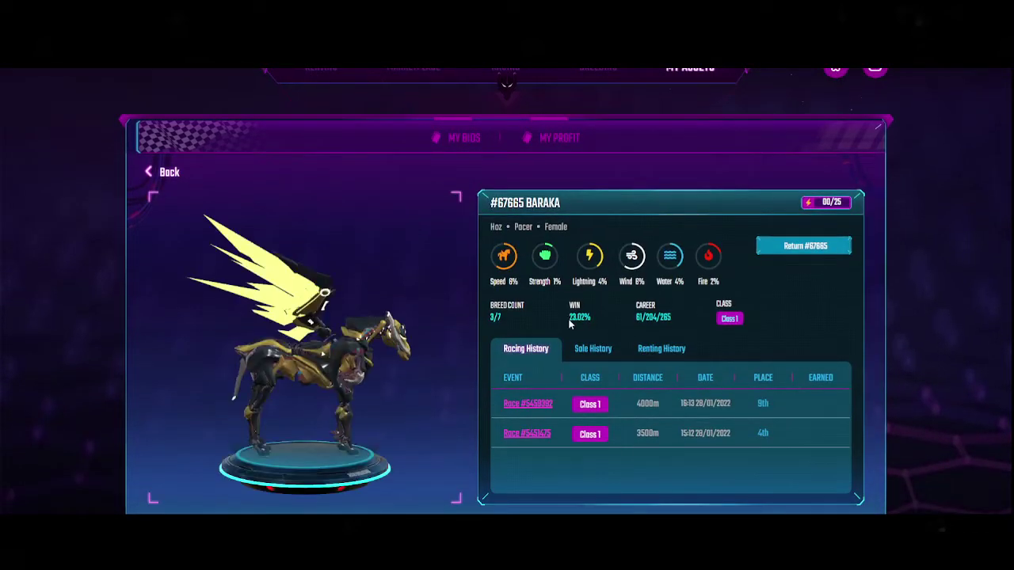
pyautogui.moveTo(568, 318); pyautogui.dragTo(599, 318)
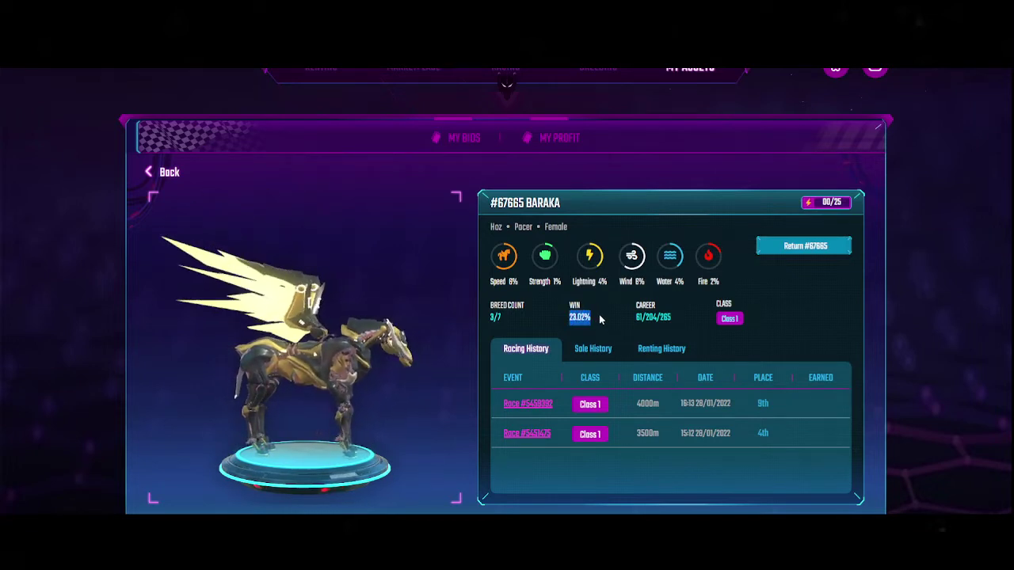
# - Examine Baraka's racing history for race placings and VIS earnings, comparing them with its win rate
pyautogui.click(657, 351)
pyautogui.click(525, 358)
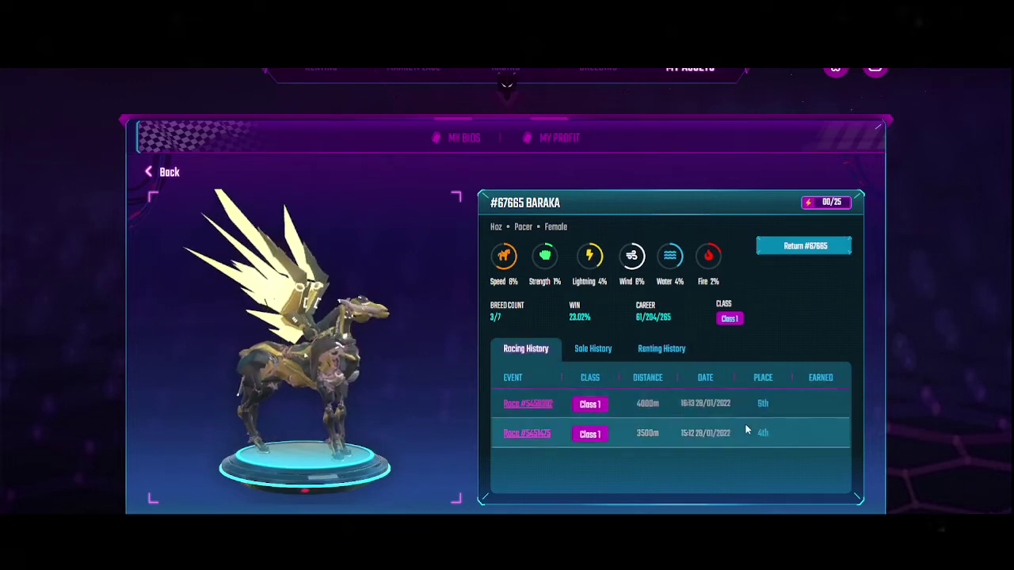
pyautogui.scroll(-5, 744, 424)
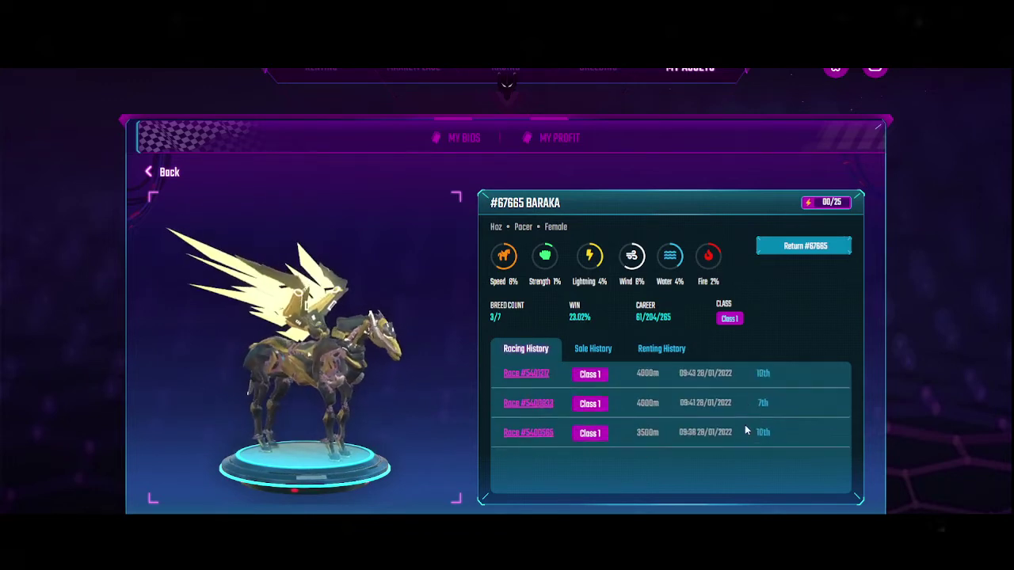
pyautogui.scroll(3, 824, 432)
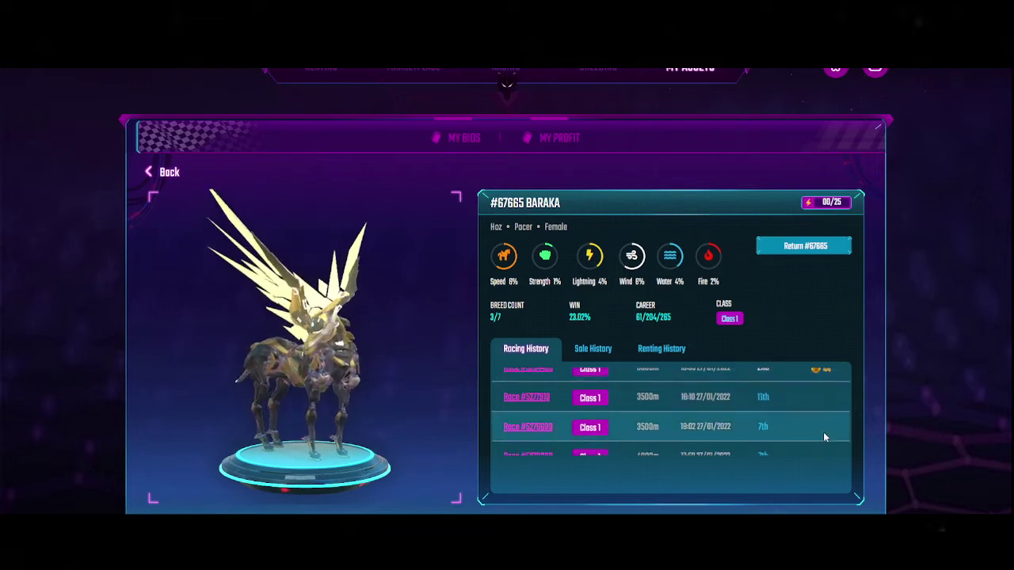
pyautogui.scroll(-3, 828, 436)
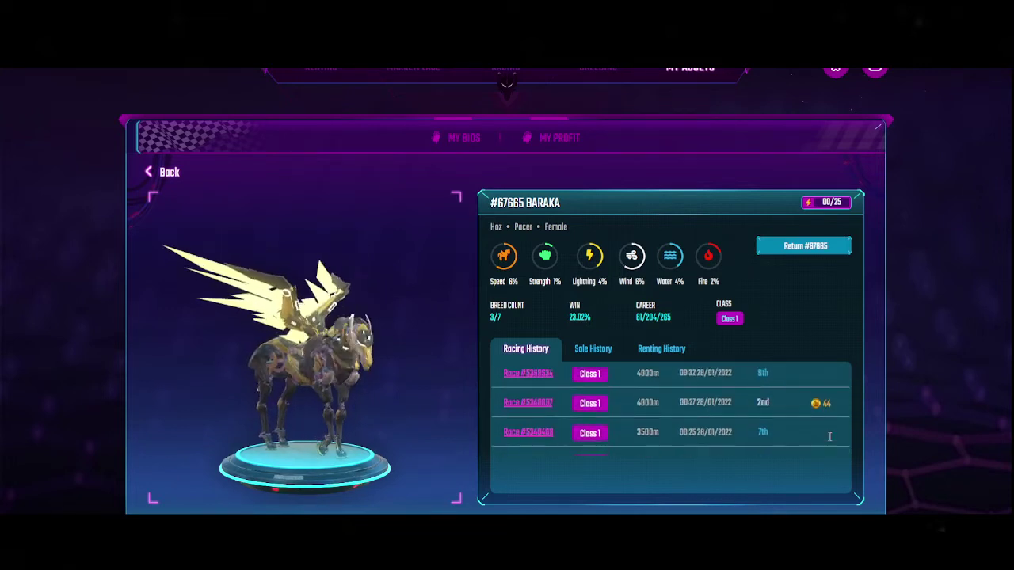
pyautogui.scroll(5, 824, 436)
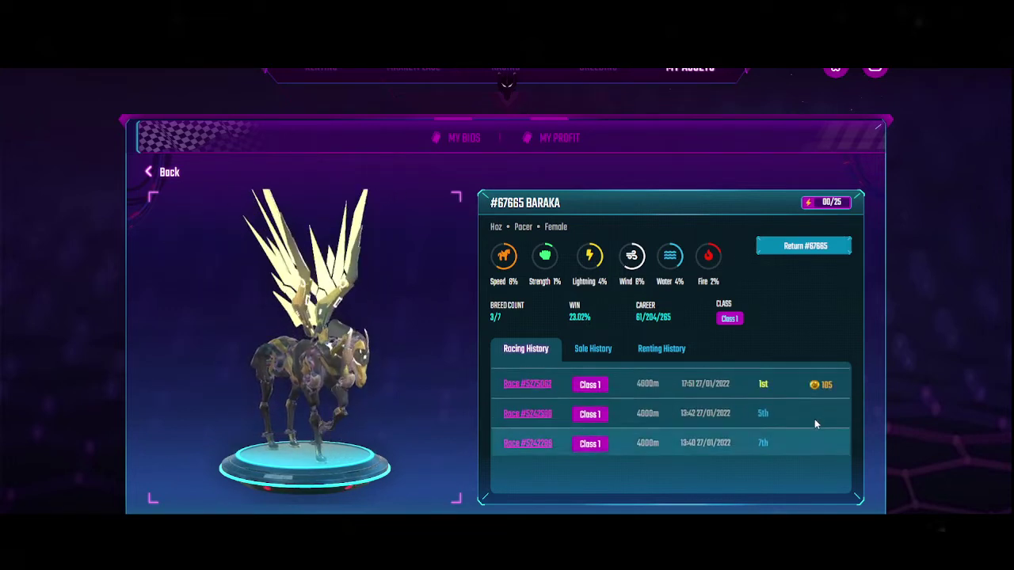
pyautogui.scroll(-4, 811, 423)
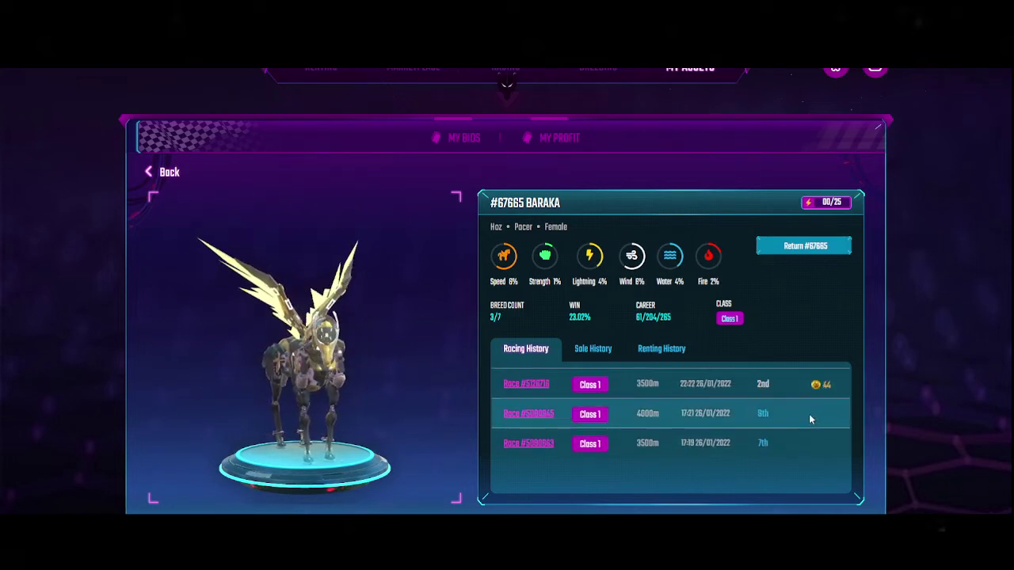
pyautogui.scroll(-3, 811, 420)
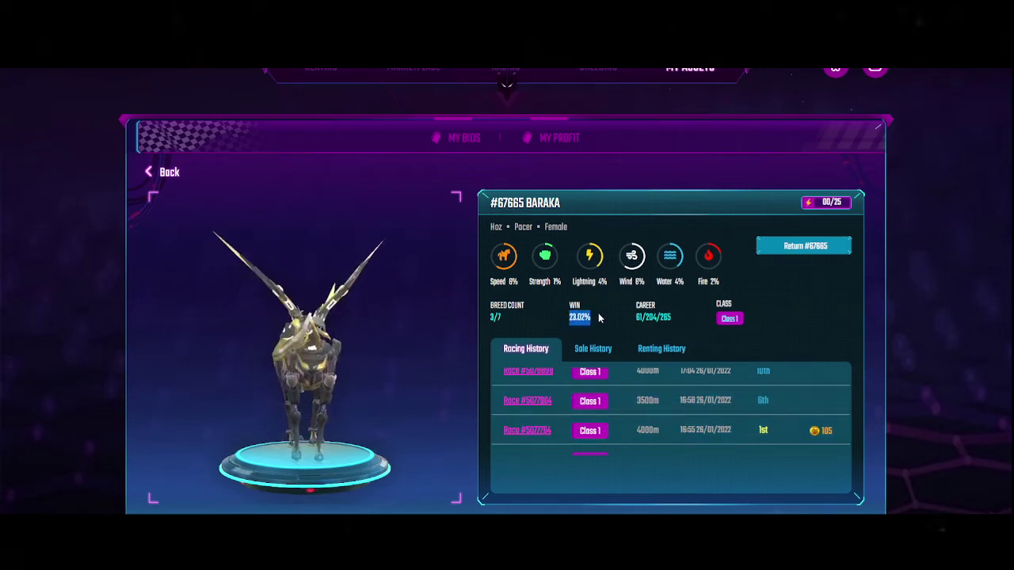
pyautogui.scroll(-5, 813, 425)
pyautogui.scroll(-2, 807, 413)
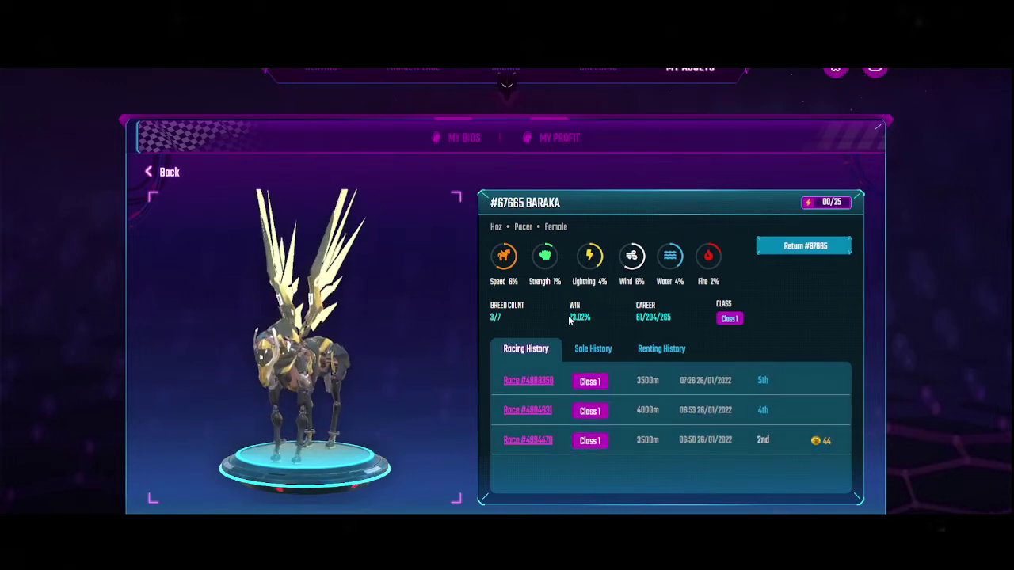
pyautogui.moveTo(569, 319); pyautogui.dragTo(598, 320)
pyautogui.scroll(-2, 815, 436)
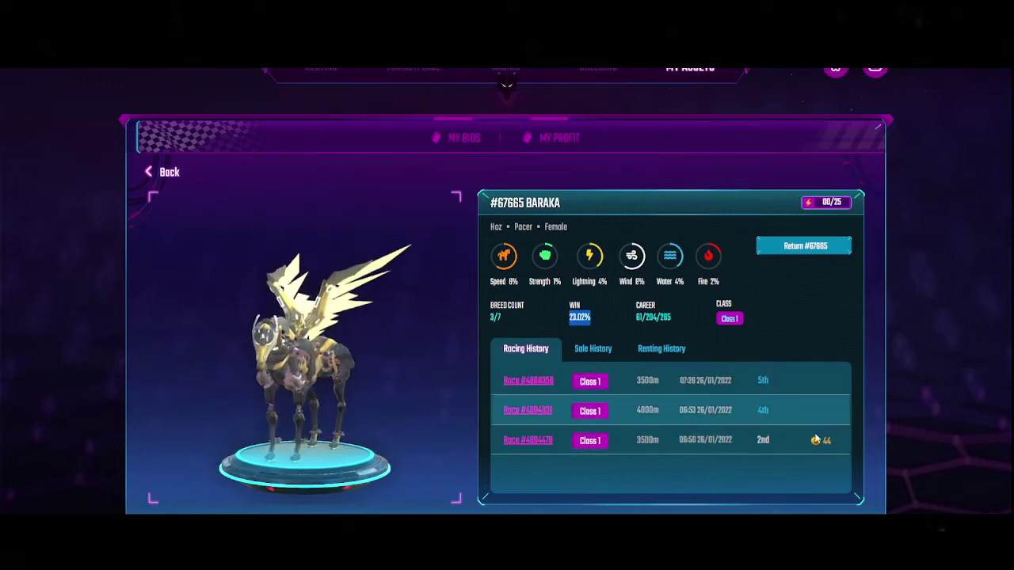
# - Examine Baraka's 25 to 27 January race results, looking for first- and second-place finishes and their VIS earnings
pyautogui.click(789, 436)
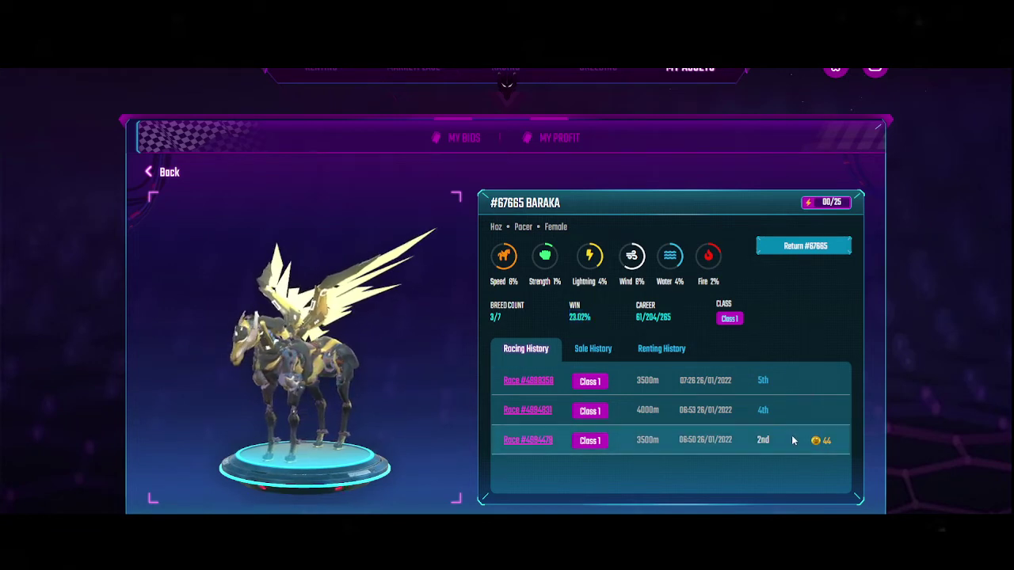
pyautogui.scroll(5, 793, 441)
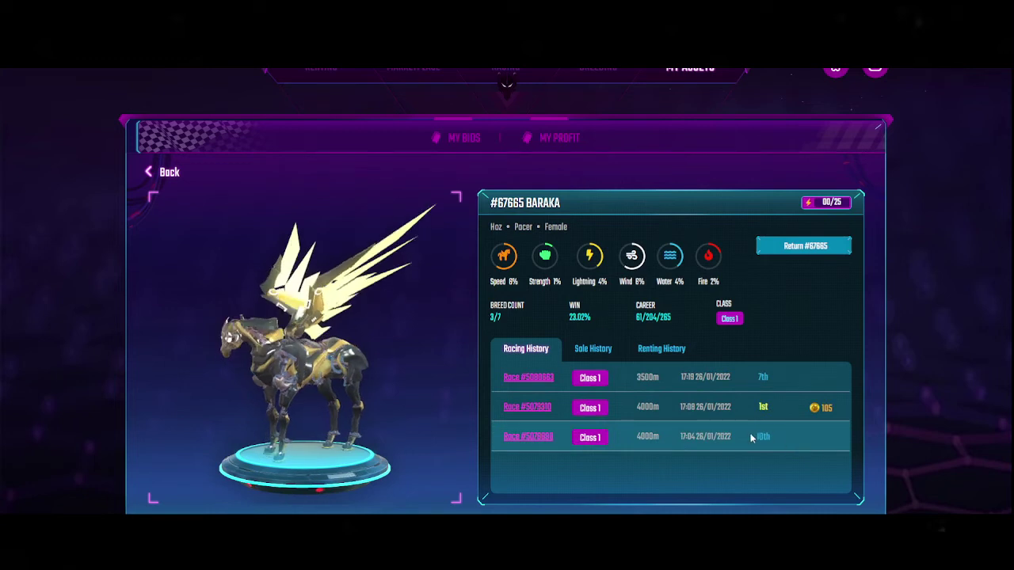
pyautogui.scroll(2, 794, 444)
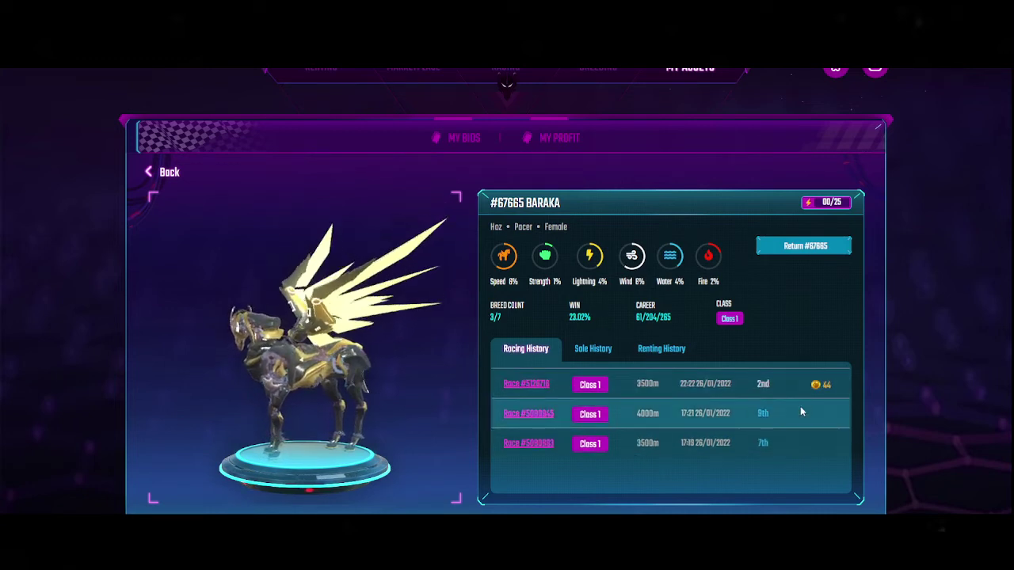
pyautogui.scroll(-3, 800, 406)
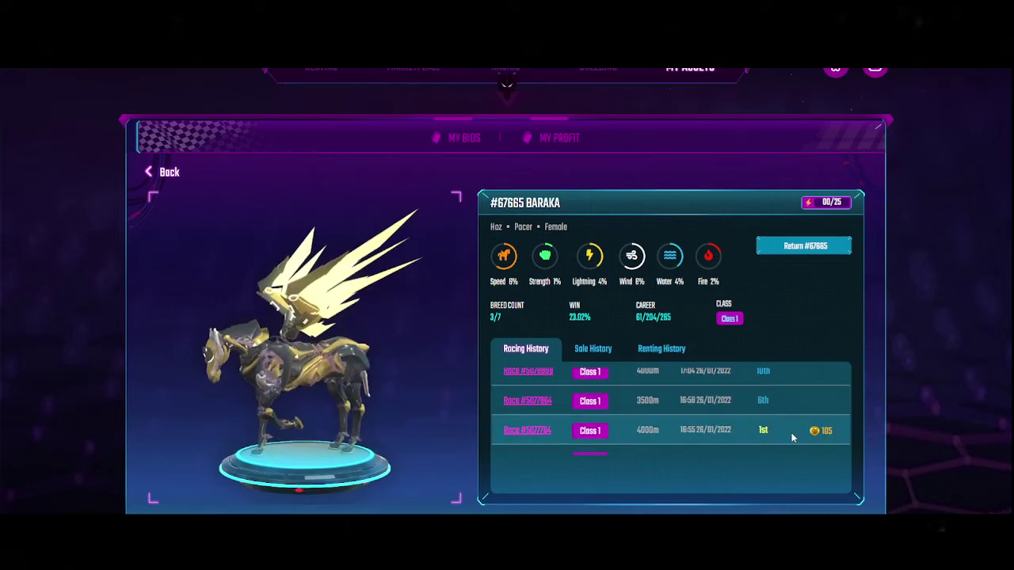
pyautogui.scroll(-3, 795, 435)
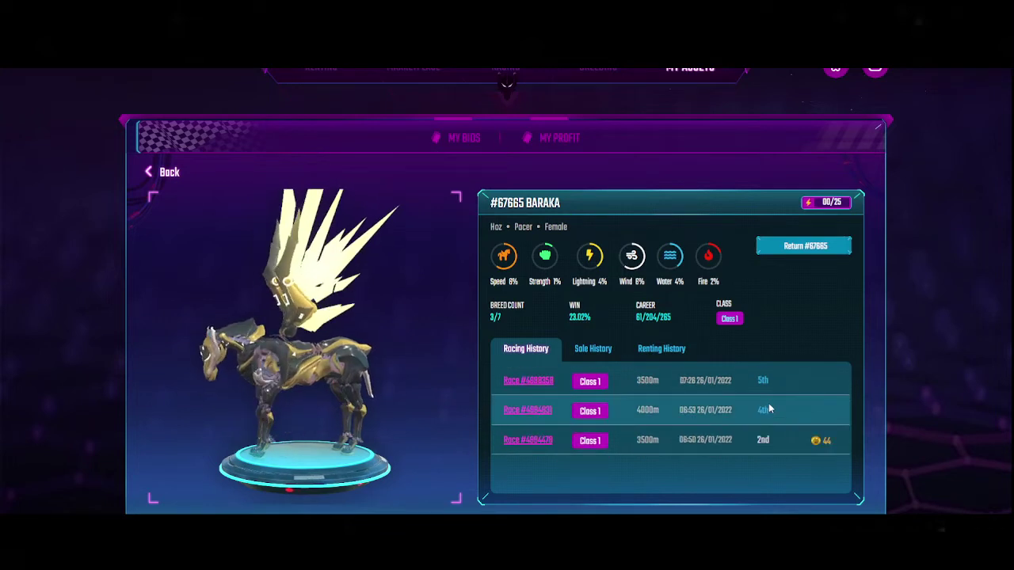
pyautogui.scroll(-5, 769, 409)
pyautogui.scroll(-5, 770, 408)
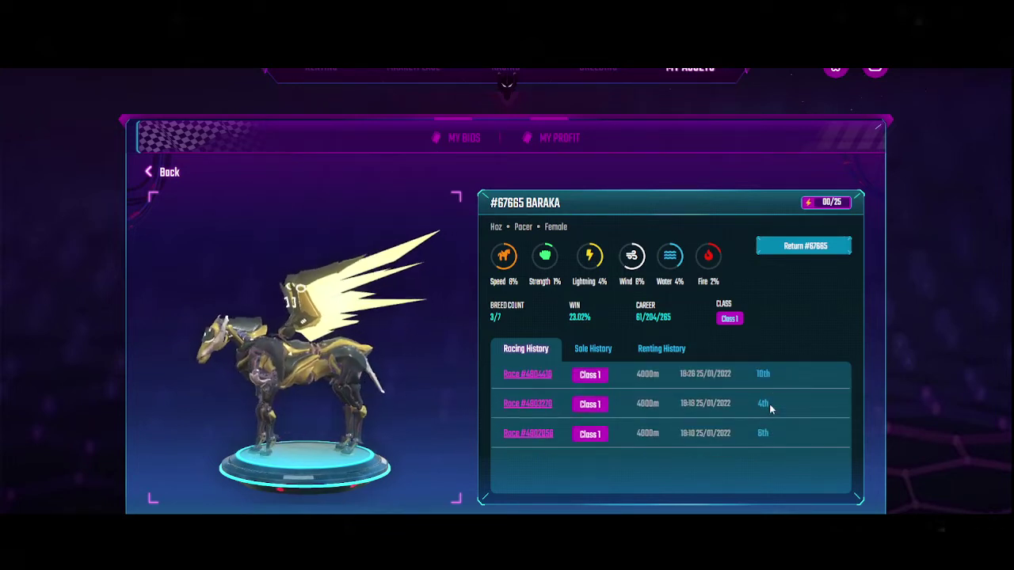
pyautogui.scroll(15, 772, 408)
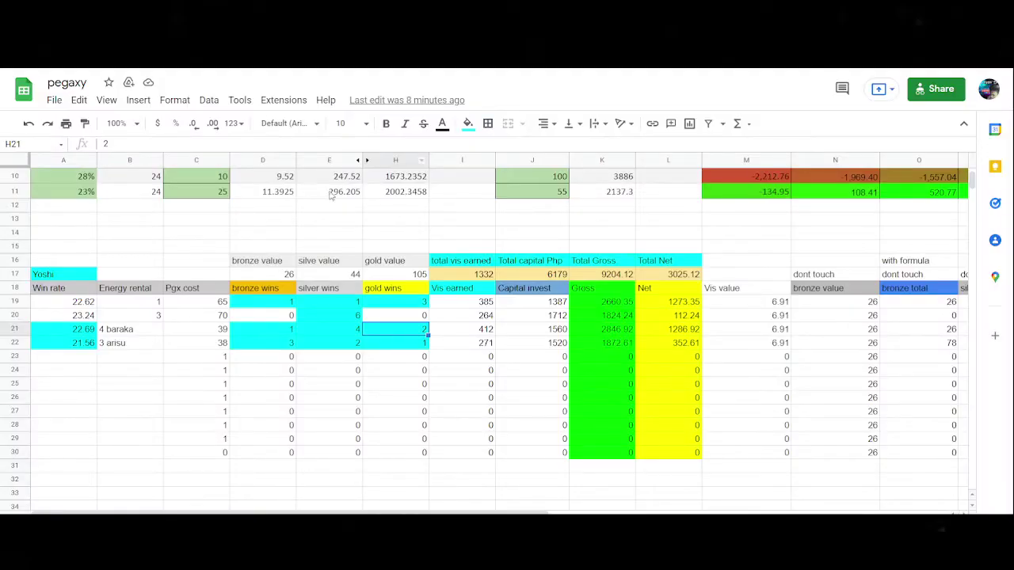
# - Check baraka's silver wins in the spreadsheet, then return to the Pegaxy rented horses and open Arisu no Gasruk's details
pyautogui.click(345, 331)
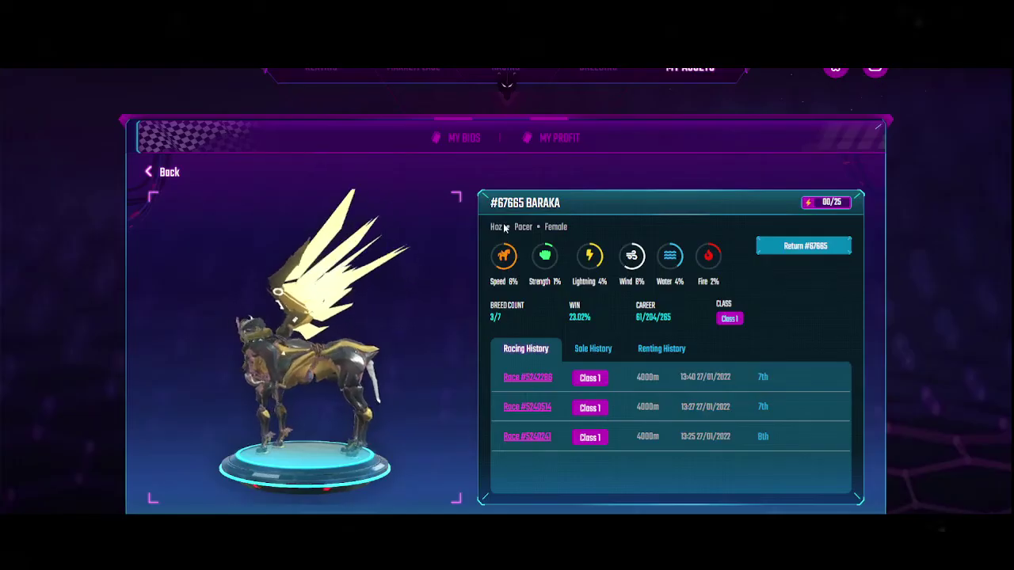
pyautogui.moveTo(568, 203); pyautogui.dragTo(478, 206)
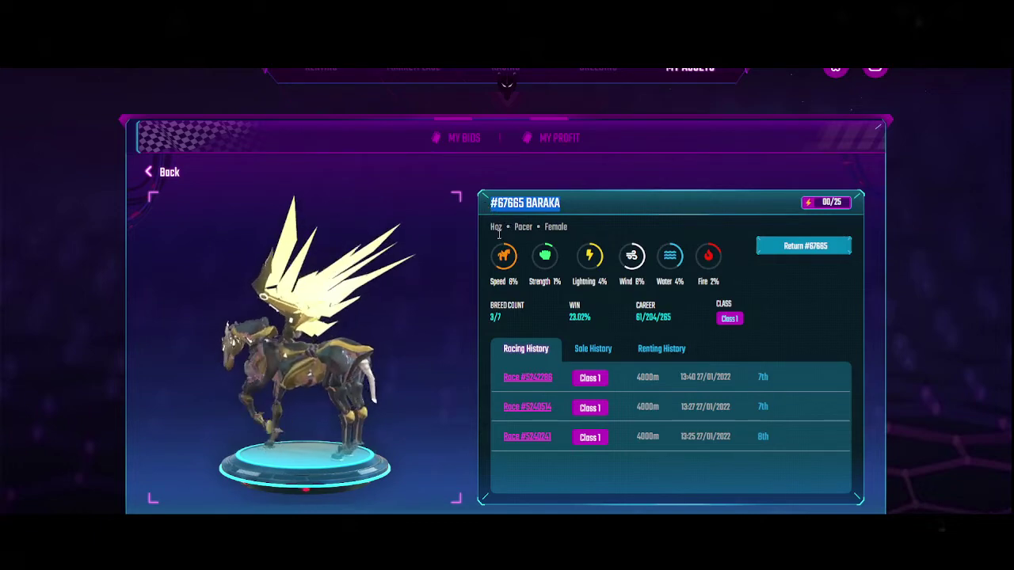
pyautogui.click(166, 176)
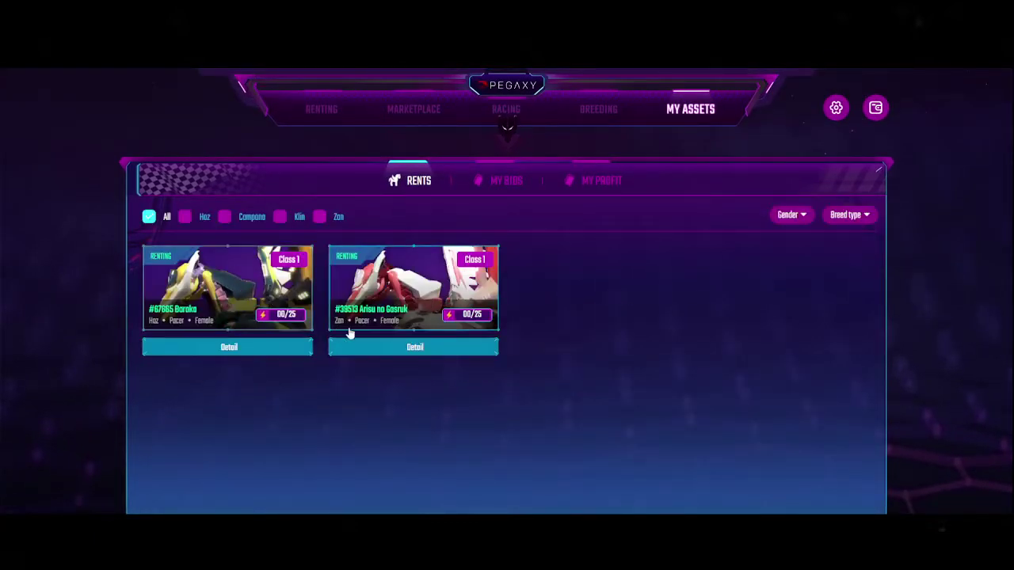
pyautogui.click(392, 295)
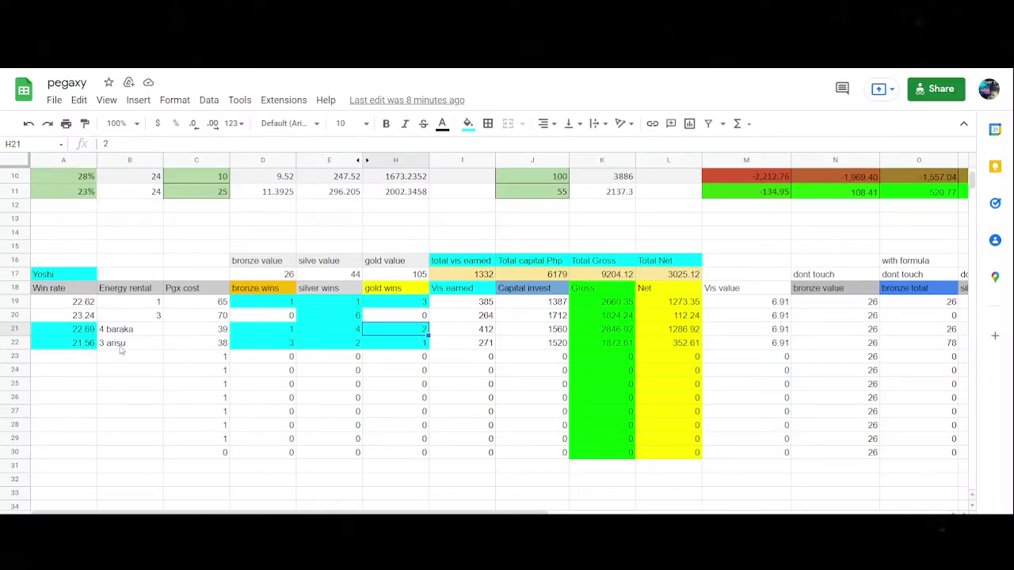
# - Switch to the pegaxy spreadsheet and review the Pgx cost and capital invested for arisu and baraka, plus baraka's gross
pyautogui.click(214, 347)
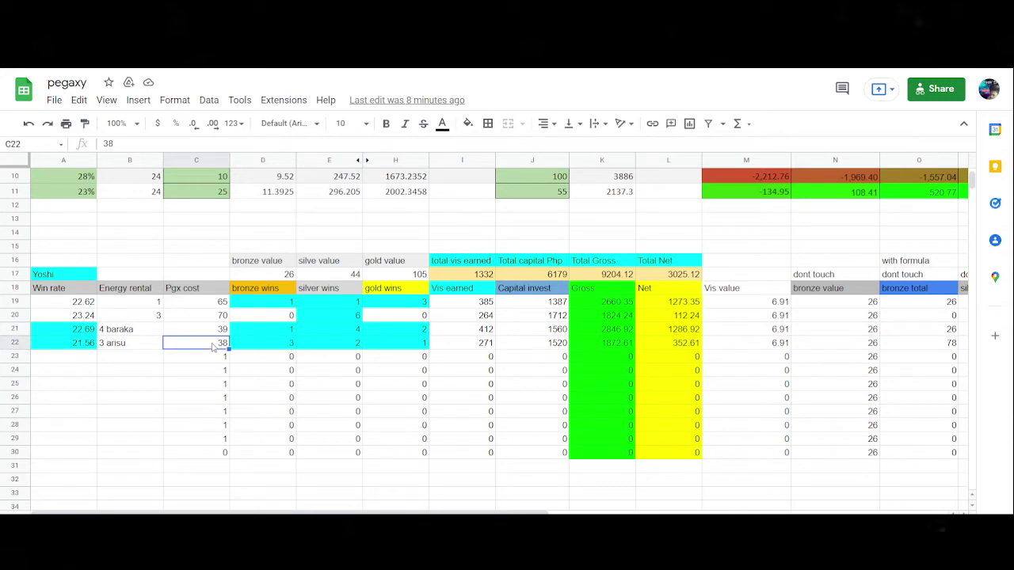
pyautogui.click(545, 346)
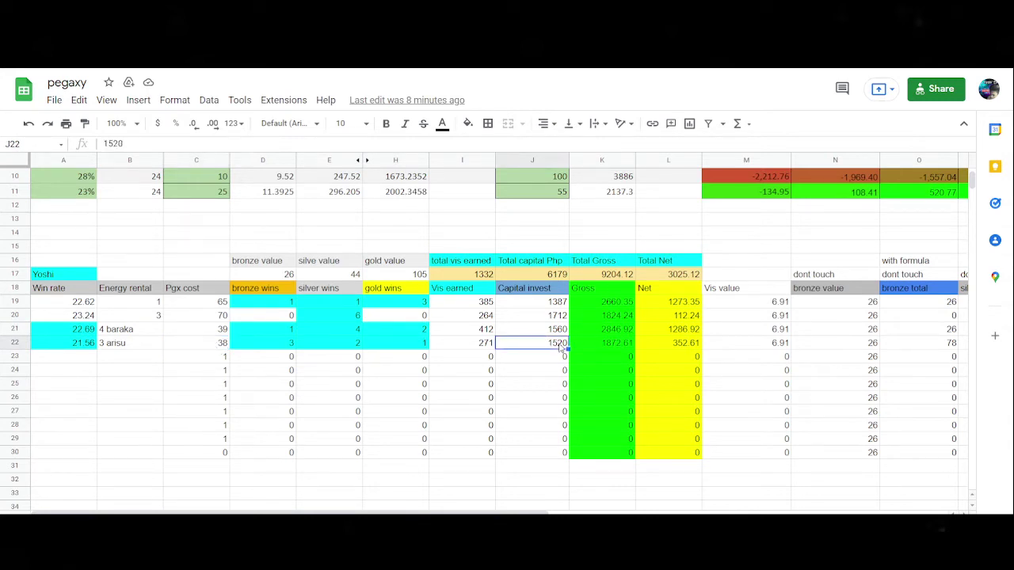
pyautogui.click(201, 334)
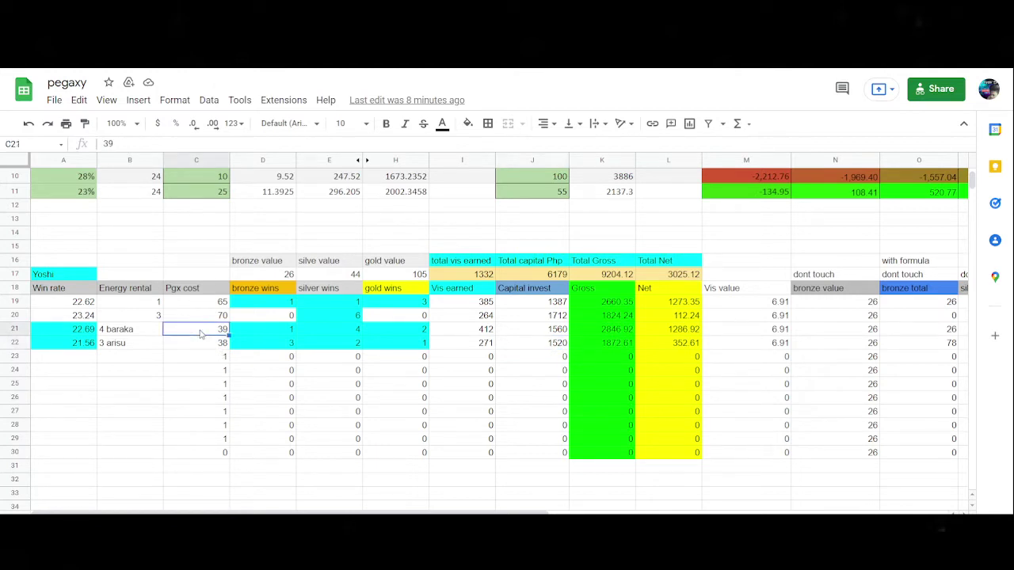
pyautogui.click(554, 330)
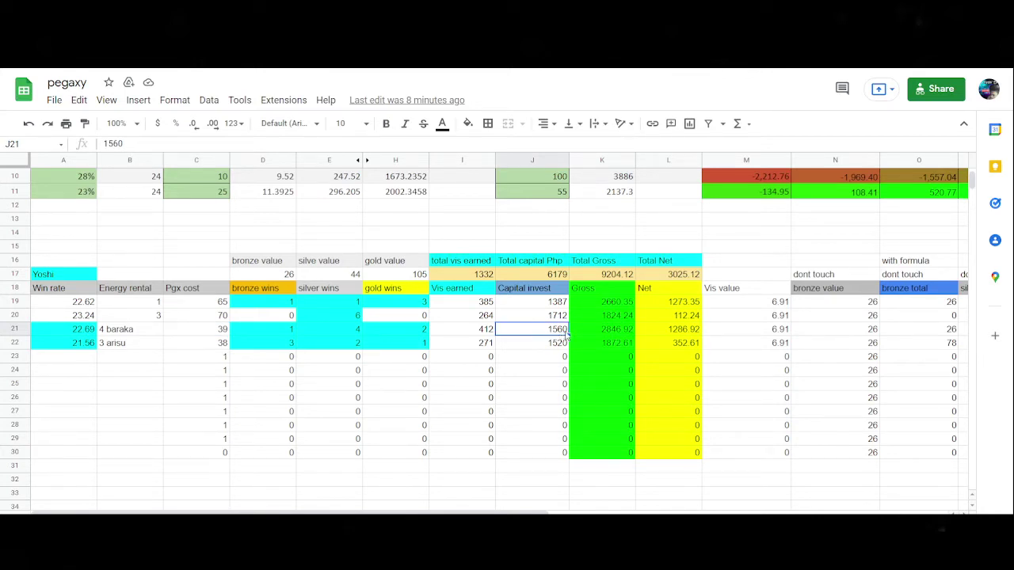
pyautogui.click(604, 332)
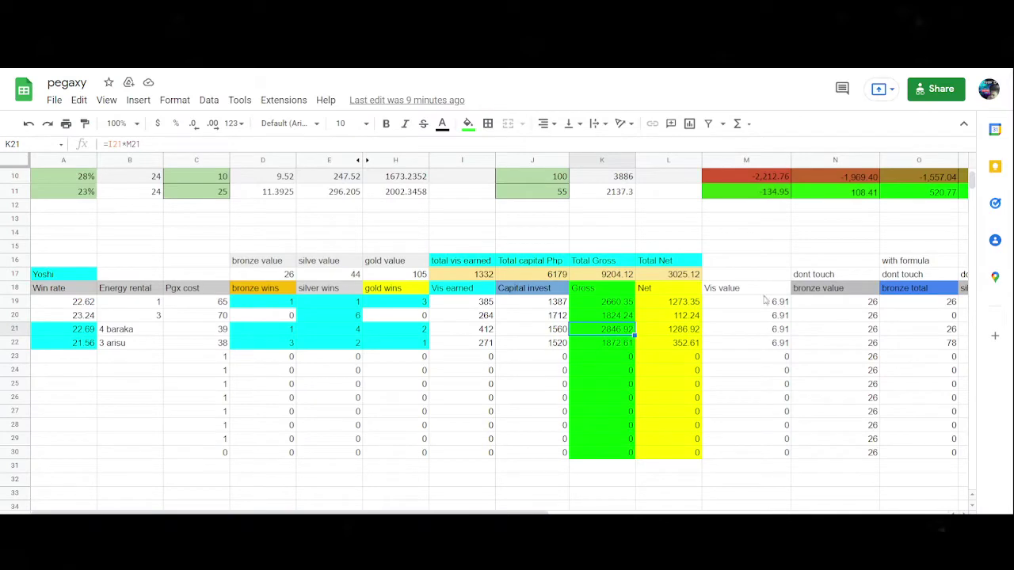
# - Set the Vis value in rows 19 to 22 to 6.78 and check the Total Net formula
pyautogui.click(763, 305)
pyautogui.write('6.78')
pyautogui.click(780, 301)
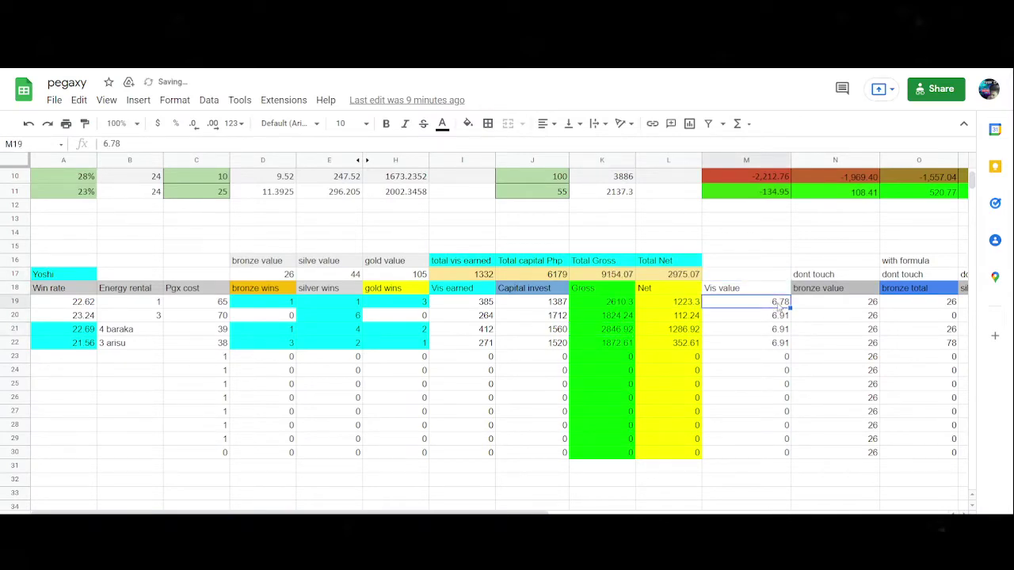
pyautogui.moveTo(790, 343); pyautogui.dragTo(786, 349)
pyautogui.click(737, 370)
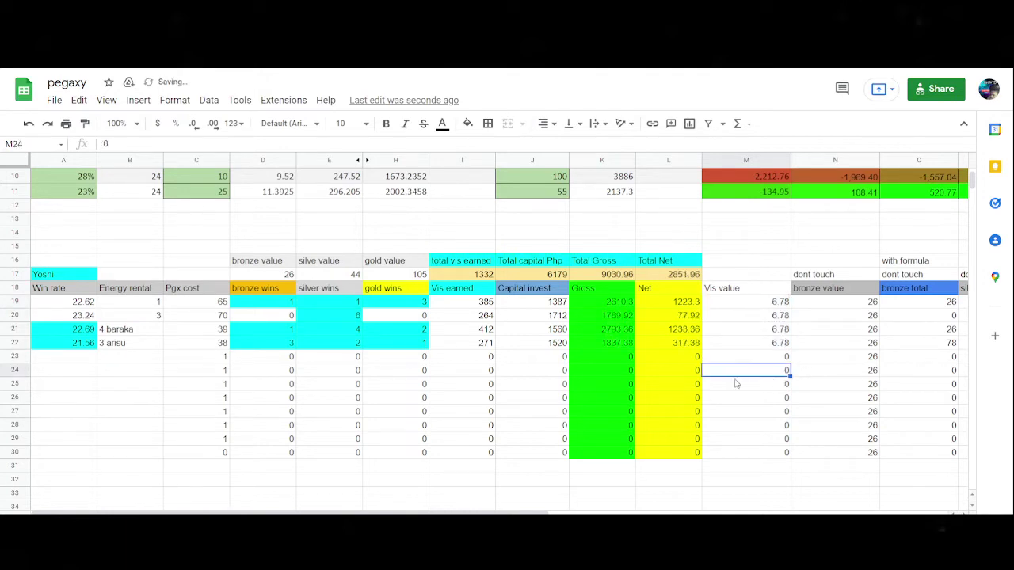
pyautogui.click(675, 275)
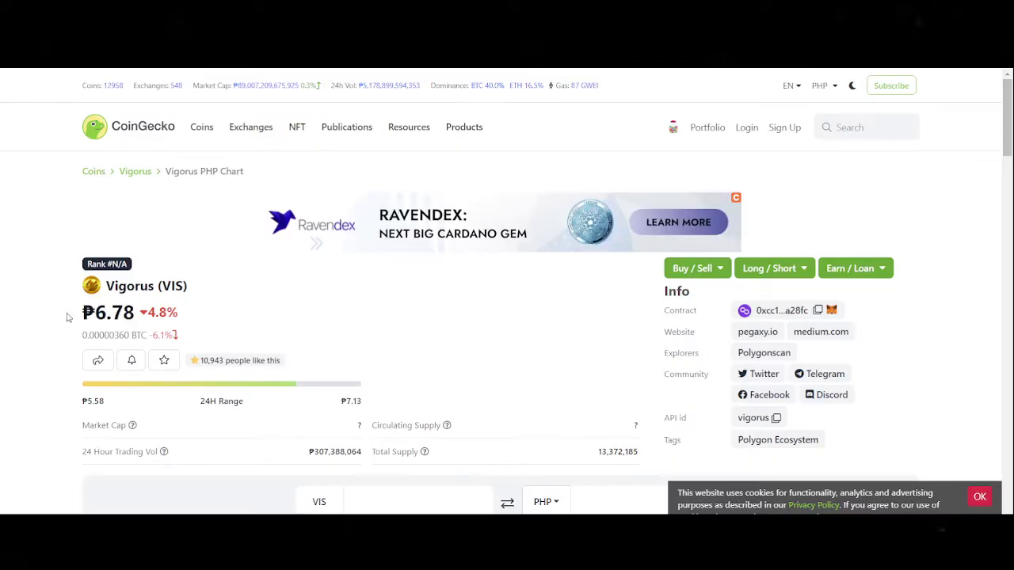
# - Switch to CoinGecko and examine the current Vigorus (VIS) price in PHP
pyautogui.moveTo(96, 314); pyautogui.dragTo(137, 315)
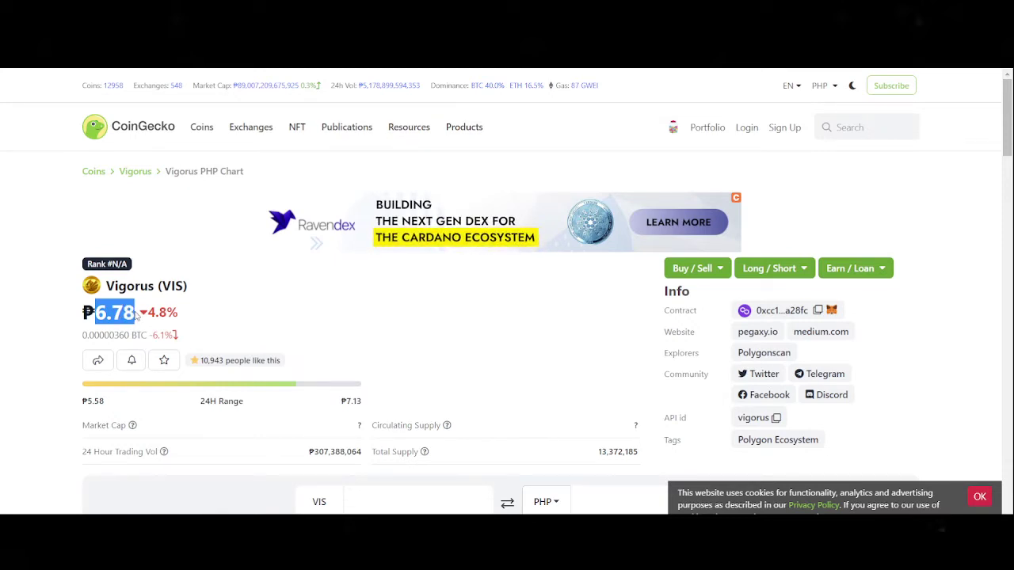
pyautogui.click(40, 312)
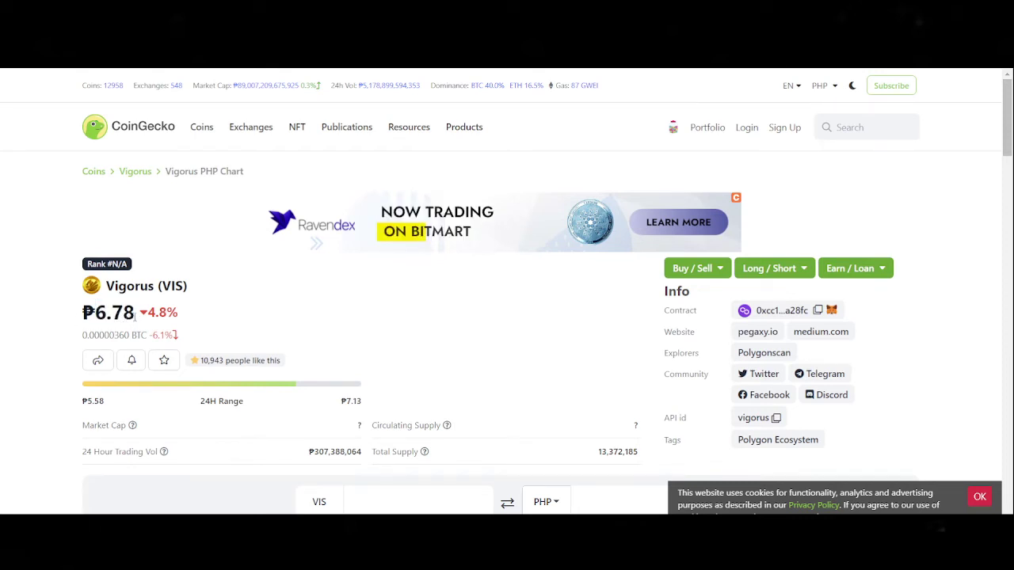
pyautogui.moveTo(133, 317); pyautogui.dragTo(95, 314)
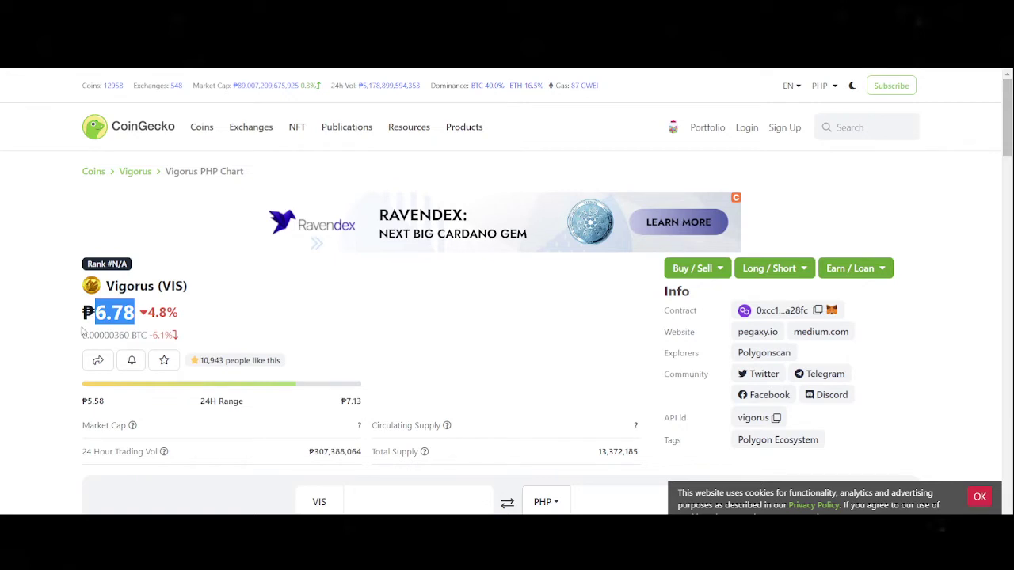
pyautogui.click(45, 344)
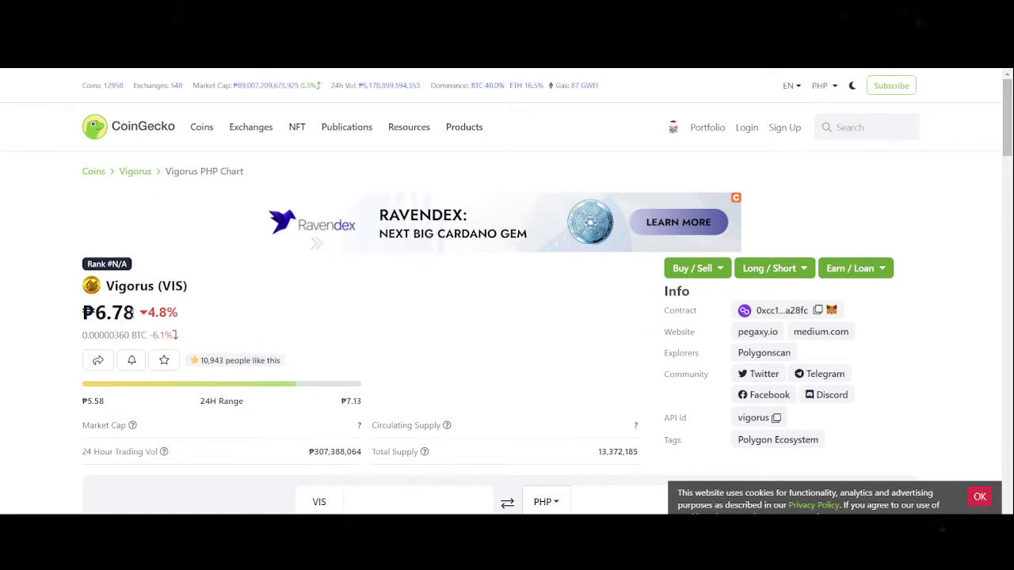
pyautogui.moveTo(136, 312)
pyautogui.mouseDown()
pyautogui.moveTo(95, 312)
pyautogui.moveTo(137, 312)
pyautogui.mouseUp()
pyautogui.click(32, 321)
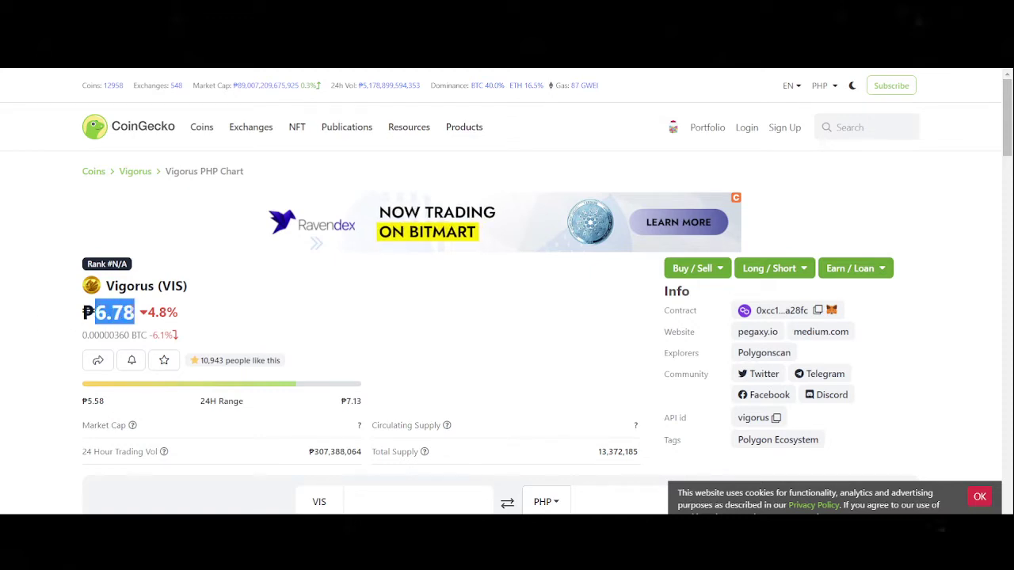
pyautogui.click(210, 316)
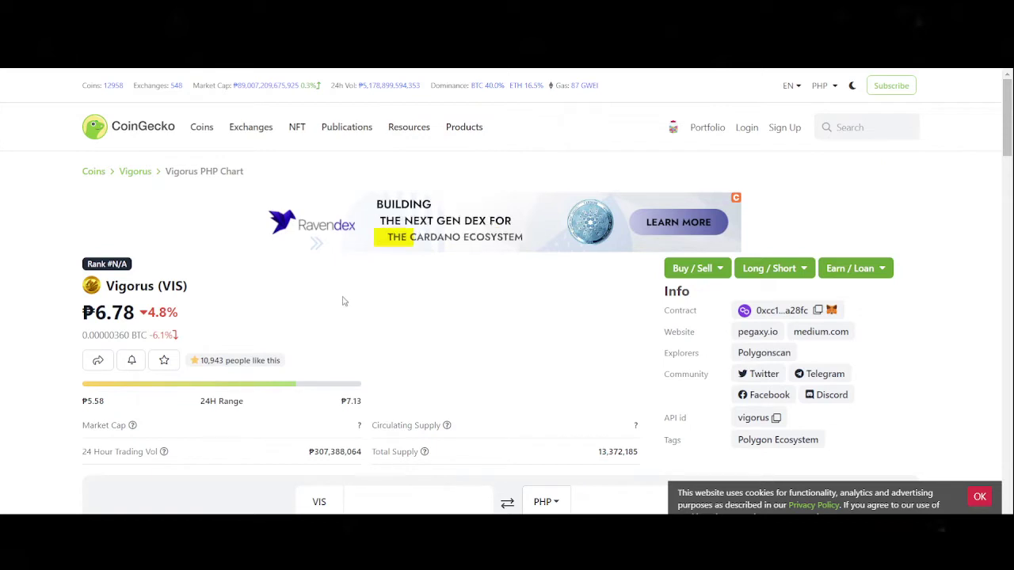
pyautogui.doubleClick(121, 311)
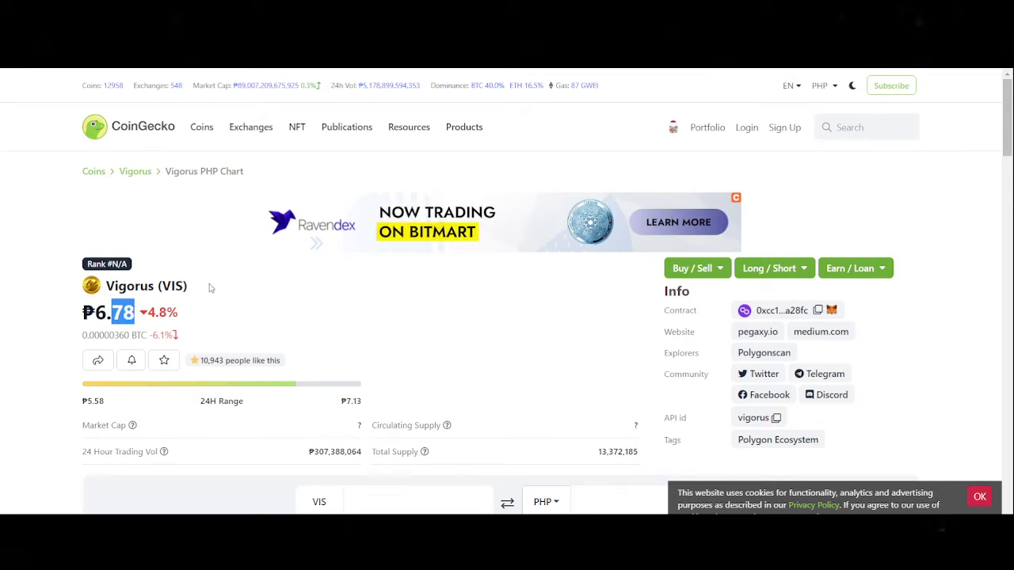
pyautogui.click(77, 327)
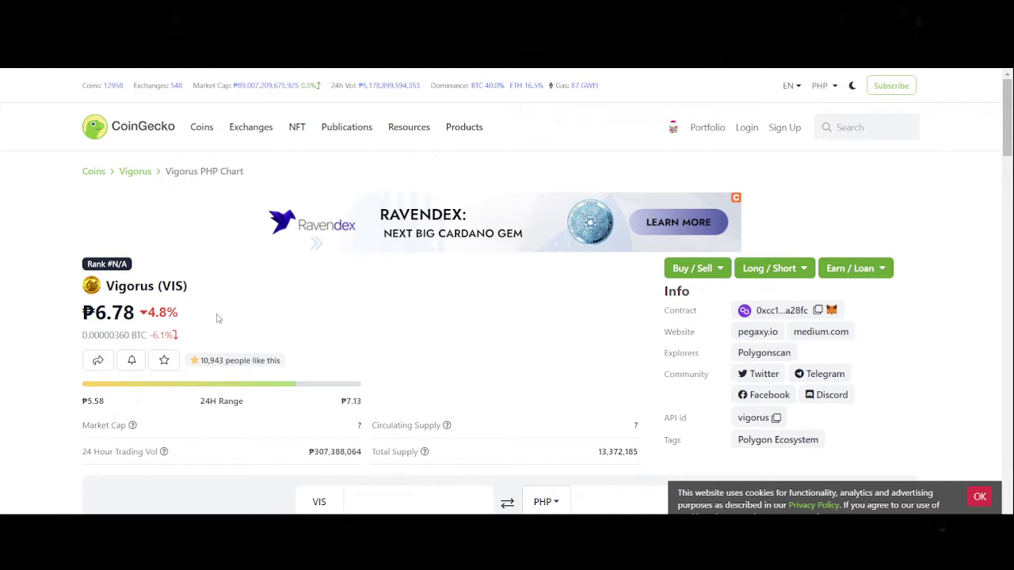
# - Look over the rest of the Vigorus price page and recheck the PHP price in its header
pyautogui.scroll(-1, 252, 285)
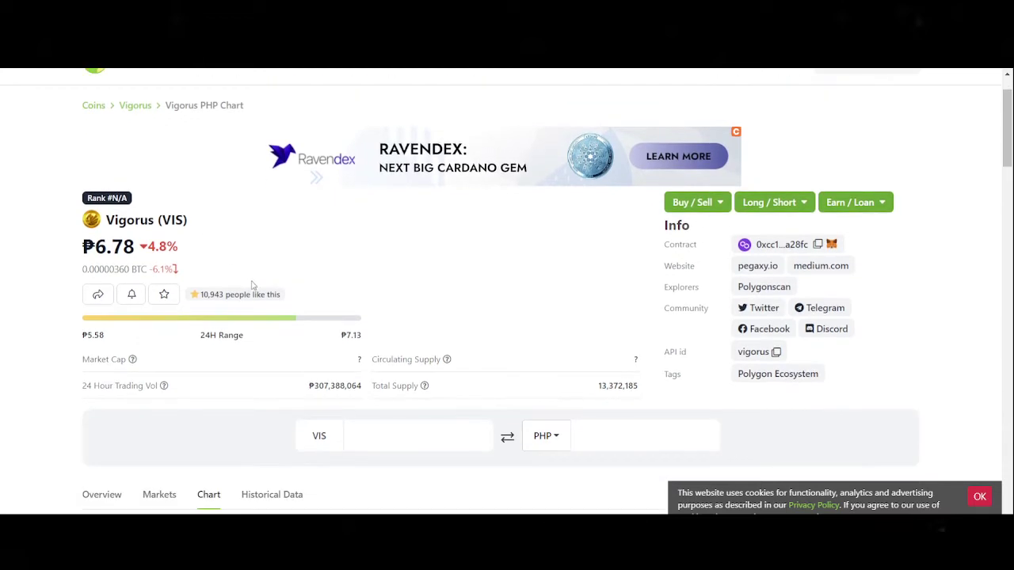
pyautogui.scroll(-2, 245, 253)
pyautogui.scroll(2, 260, 240)
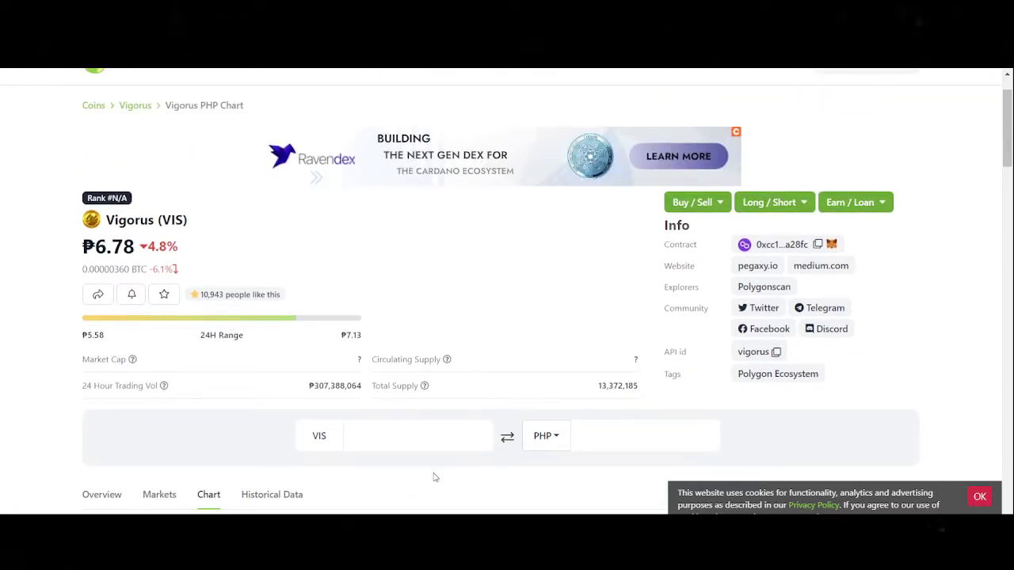
pyautogui.moveTo(135, 247); pyautogui.dragTo(94, 248)
pyautogui.click(53, 255)
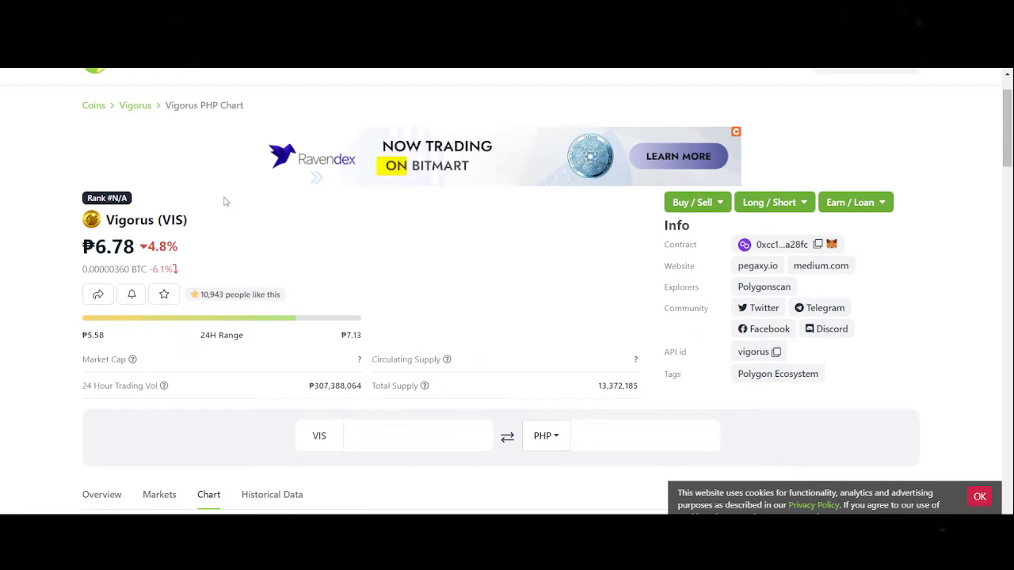
pyautogui.scroll(1, 182, 210)
# - Return to the pegaxy spreadsheet, compare baraka's Vis value with the CoinGecko price, and review the Total Net and the arisu row
pyautogui.hotkey('ctrl', 'Tab')
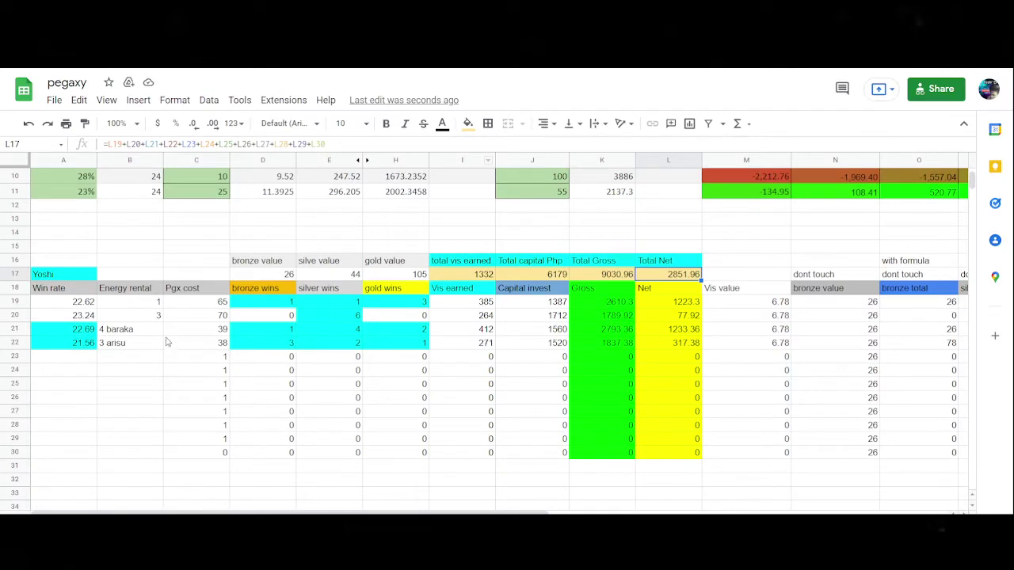
pyautogui.click(769, 331)
pyautogui.hotkey('ctrl', 'Tab')
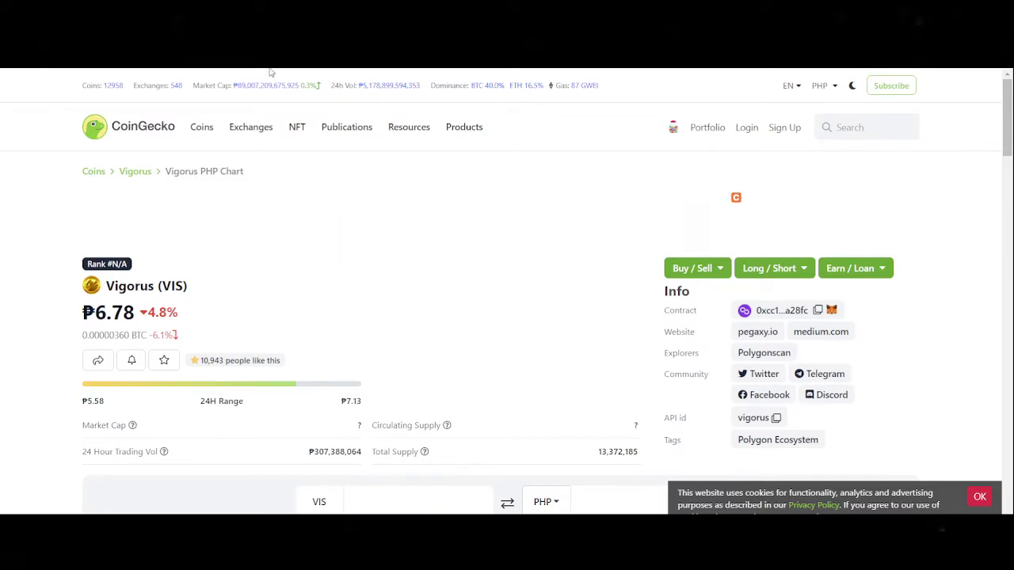
pyautogui.hotkey('ctrl', 'shift', 'Tab')
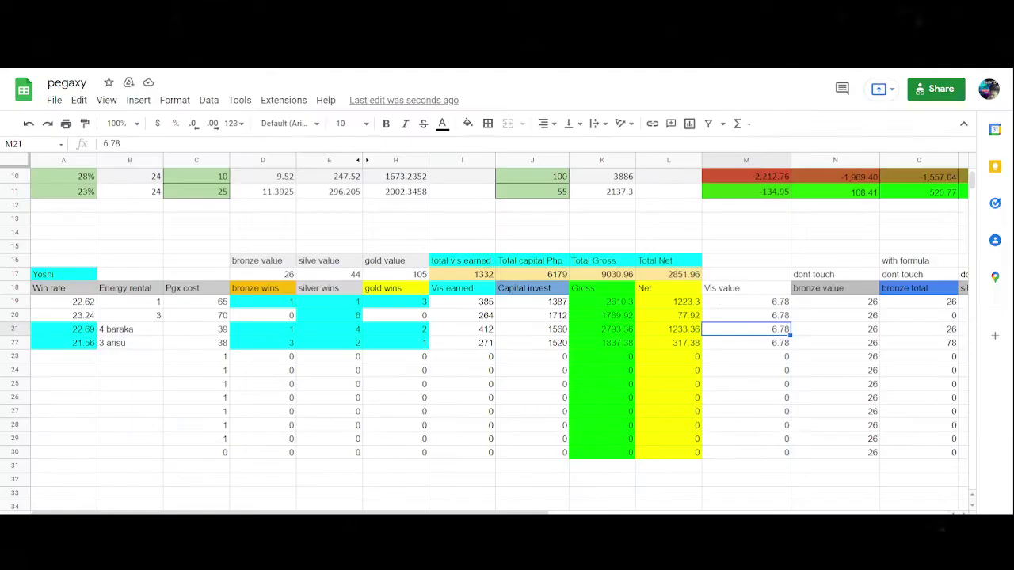
pyautogui.click(671, 277)
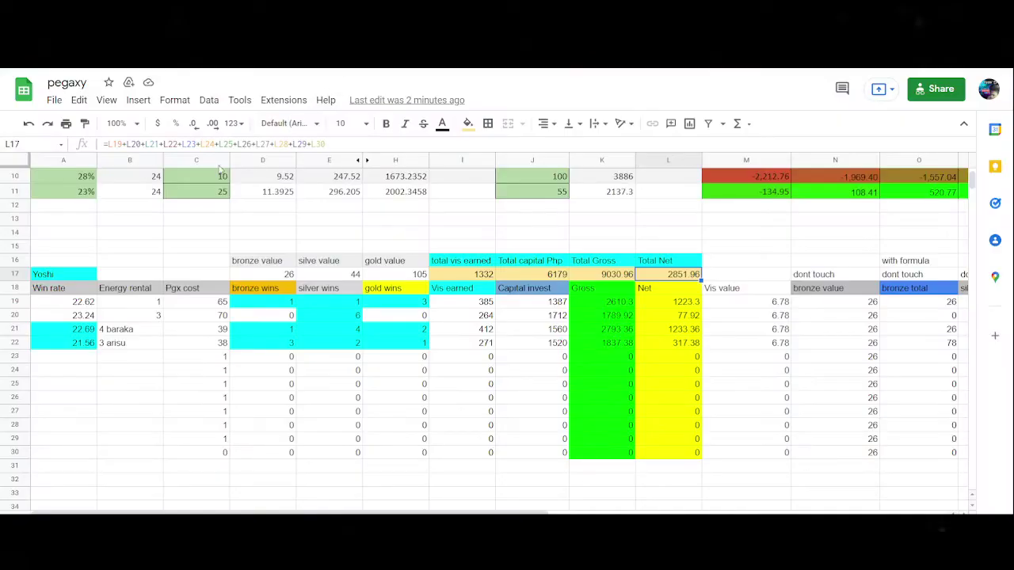
pyautogui.click(125, 343)
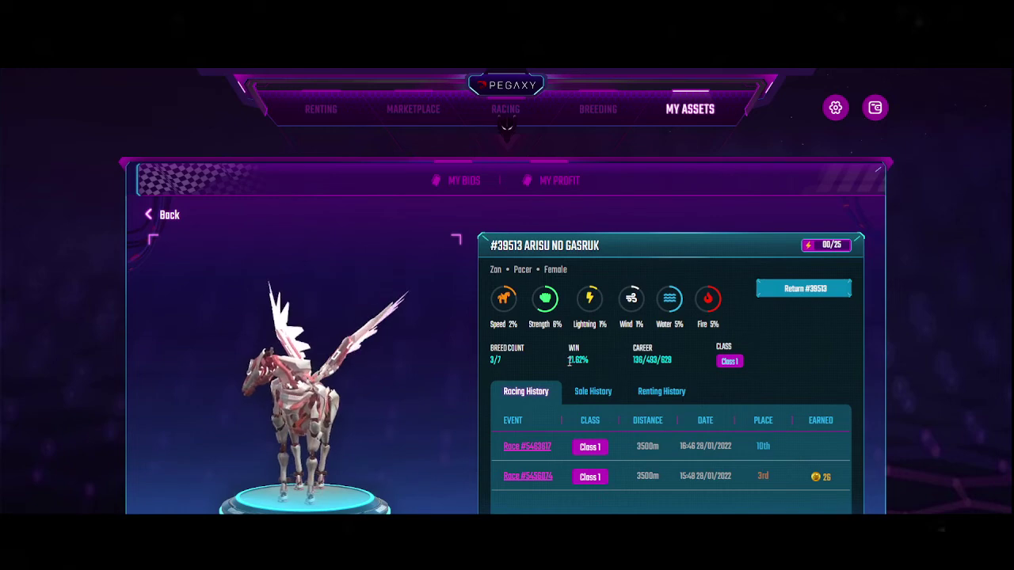
# - Check Arisu no Gasruk's win rate in Pegaxy, return to the pegaxy spreadsheet, and compare arisu's capital with baraka's wins and Vis earned
pyautogui.moveTo(590, 360); pyautogui.dragTo(567, 360)
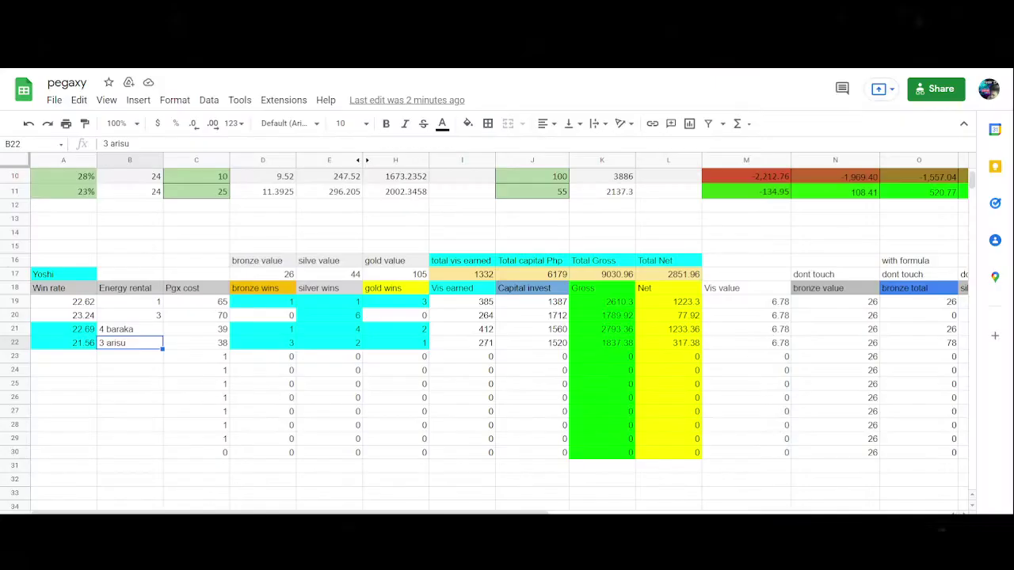
pyautogui.click(544, 345)
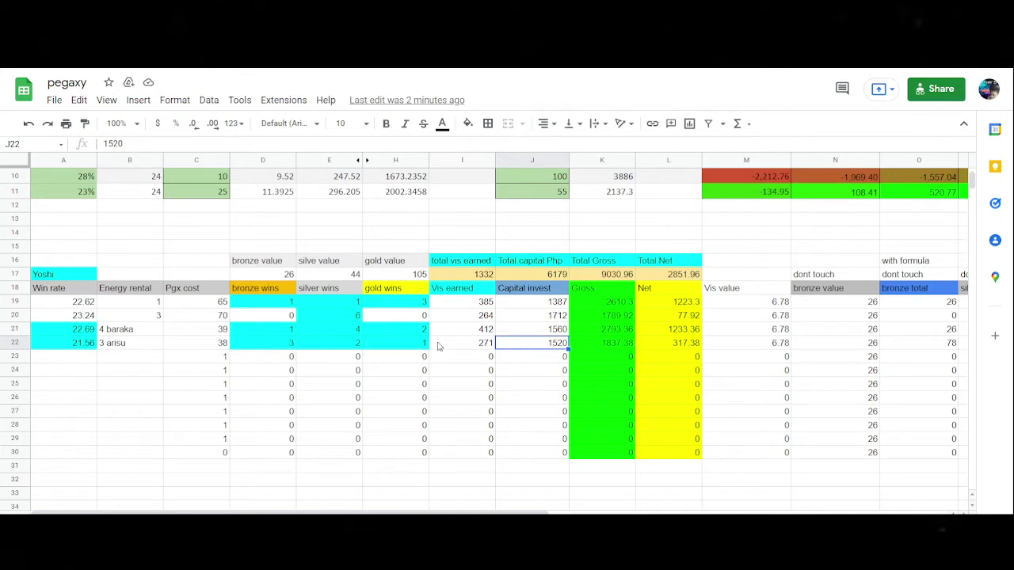
pyautogui.click(402, 332)
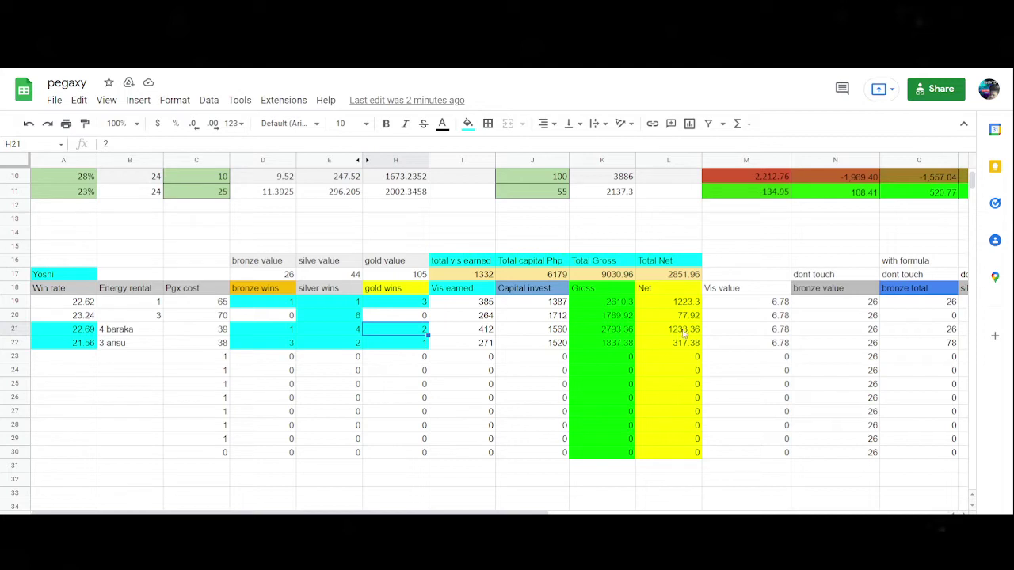
pyautogui.click(457, 331)
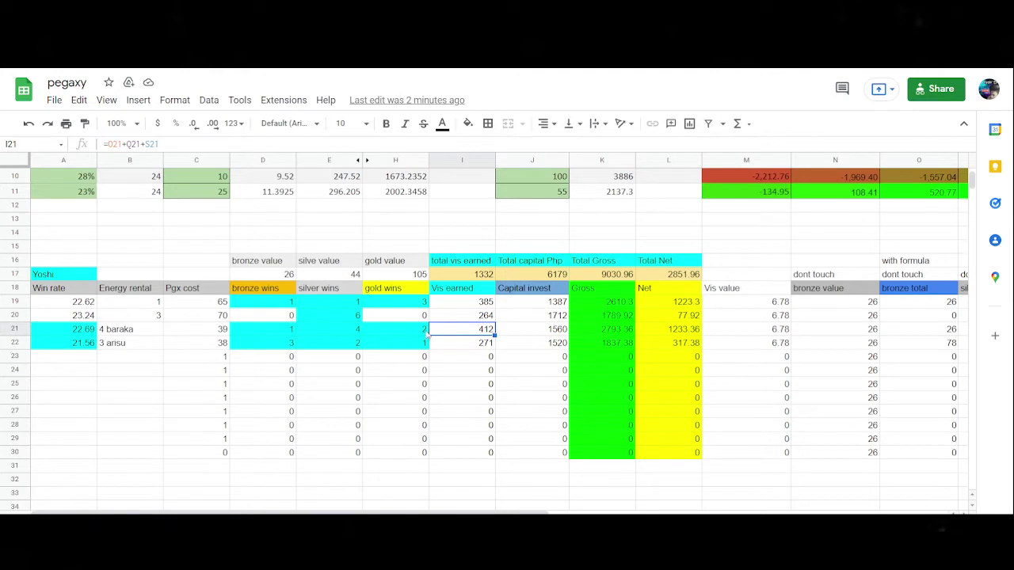
pyautogui.click(330, 333)
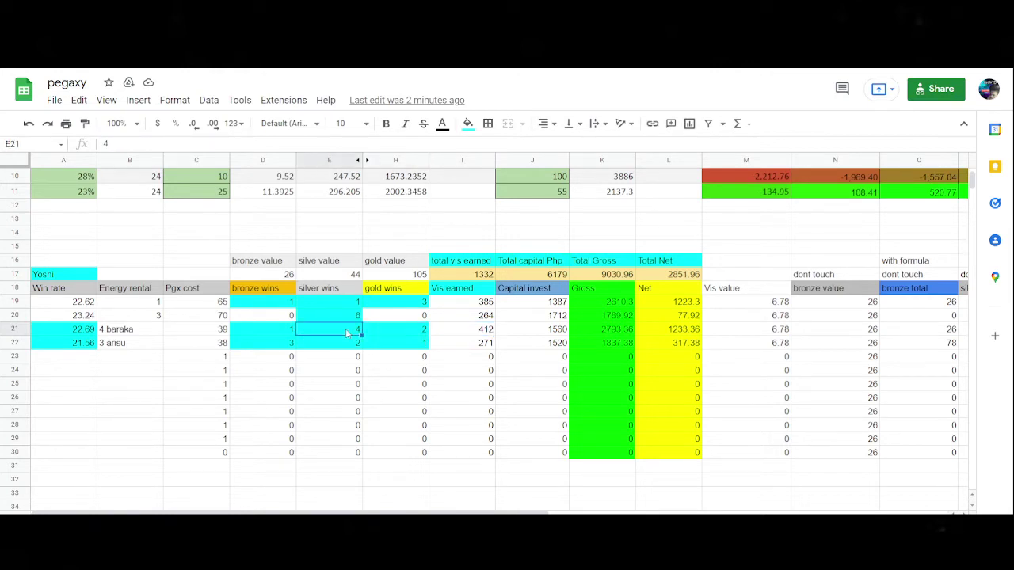
pyautogui.click(457, 335)
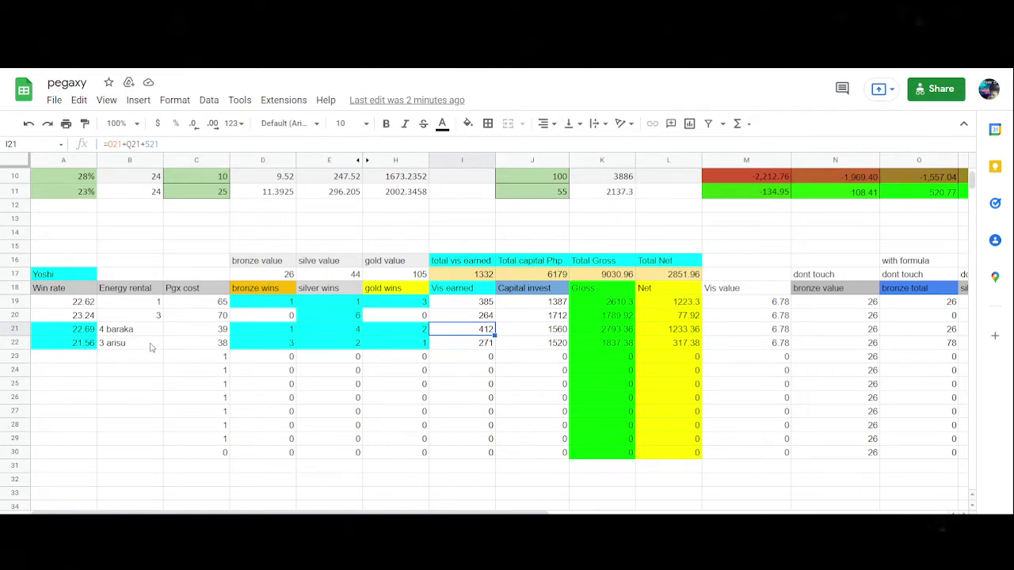
# - Review the Net amount and its formula in the arisu row
pyautogui.click(151, 346)
pyautogui.click(661, 346)
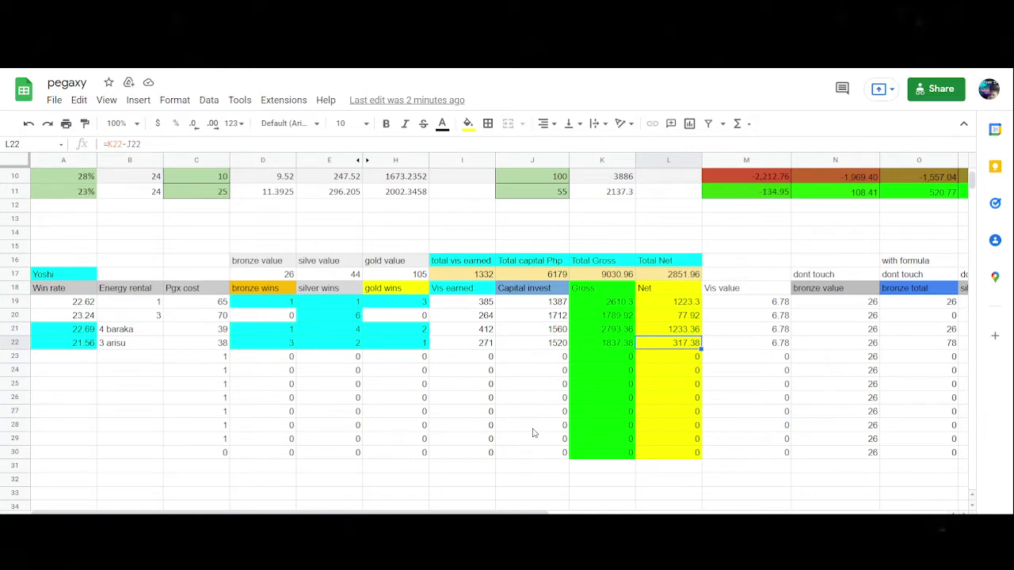
pyautogui.click(668, 469)
pyautogui.click(673, 345)
# - Examine the energy rental, capital invested and Net of the horse in row 20
pyautogui.click(125, 317)
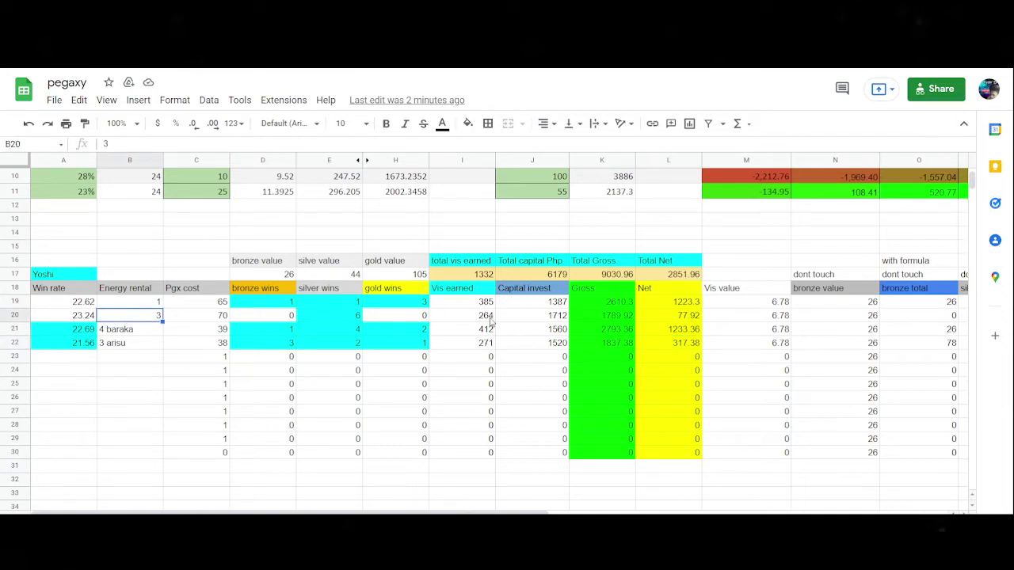
pyautogui.click(523, 317)
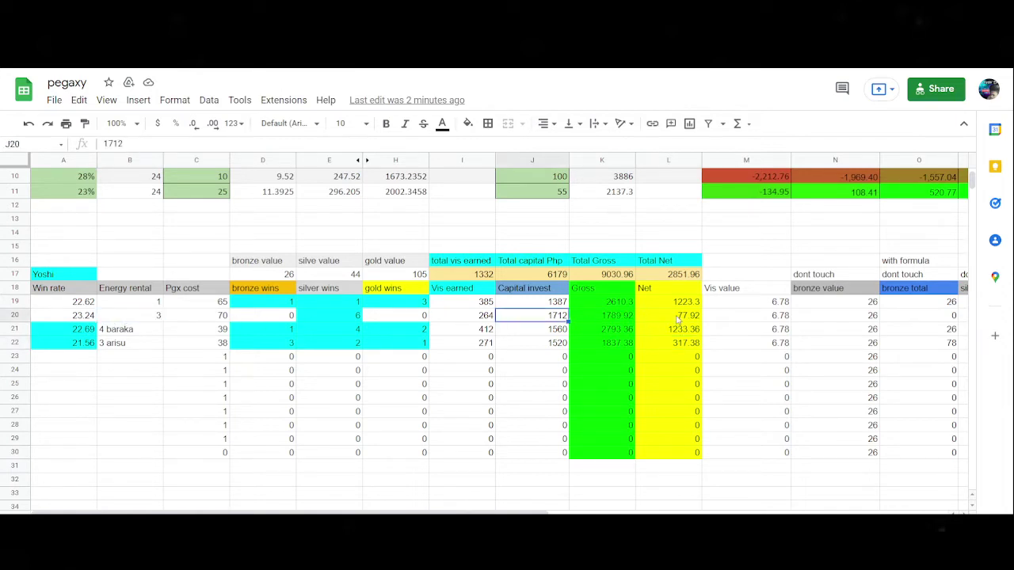
pyautogui.click(132, 318)
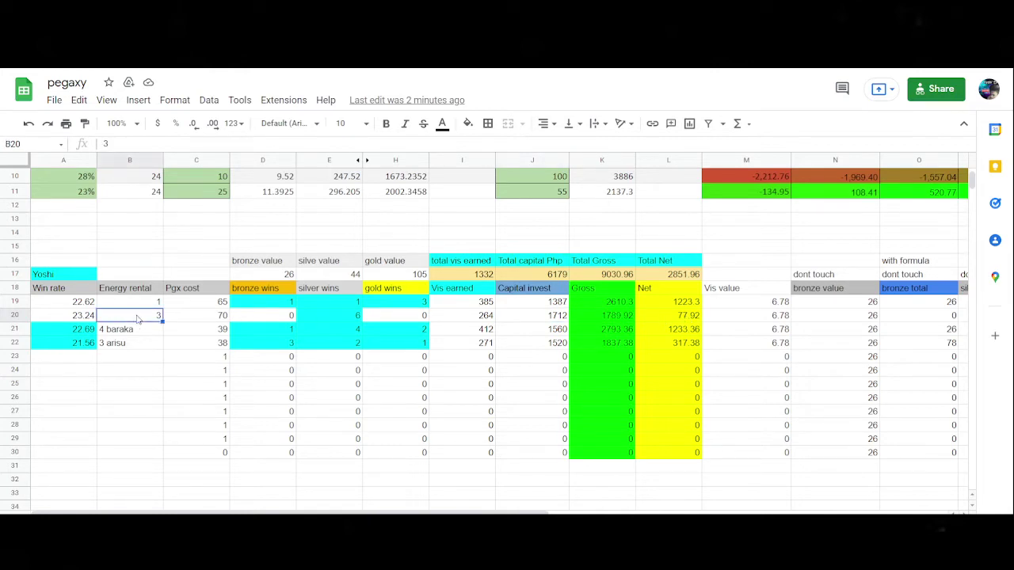
pyautogui.click(670, 316)
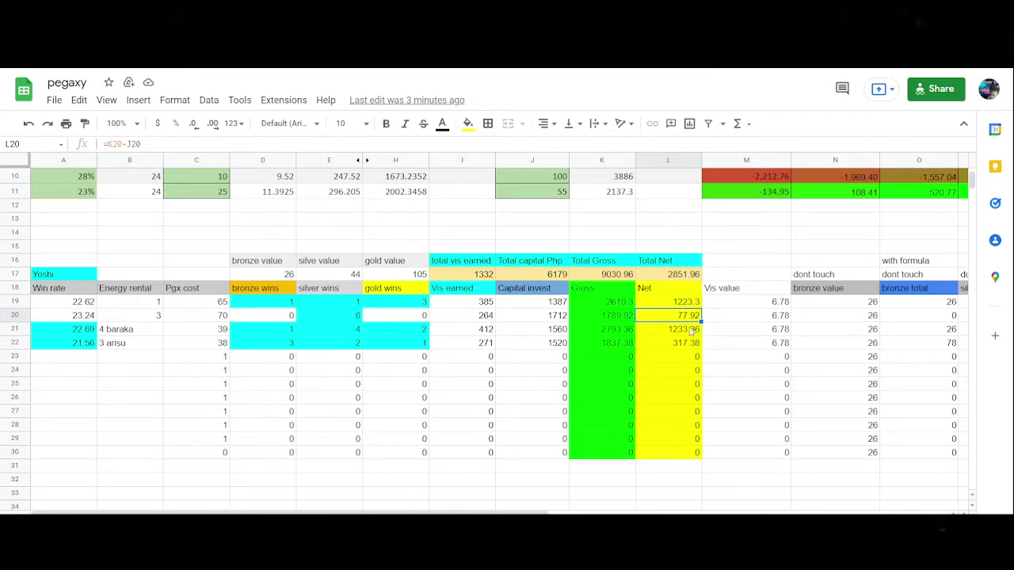
# - Compare the Net amounts in rows 19 to 22 and check the Total Net cell
pyautogui.press('Up')
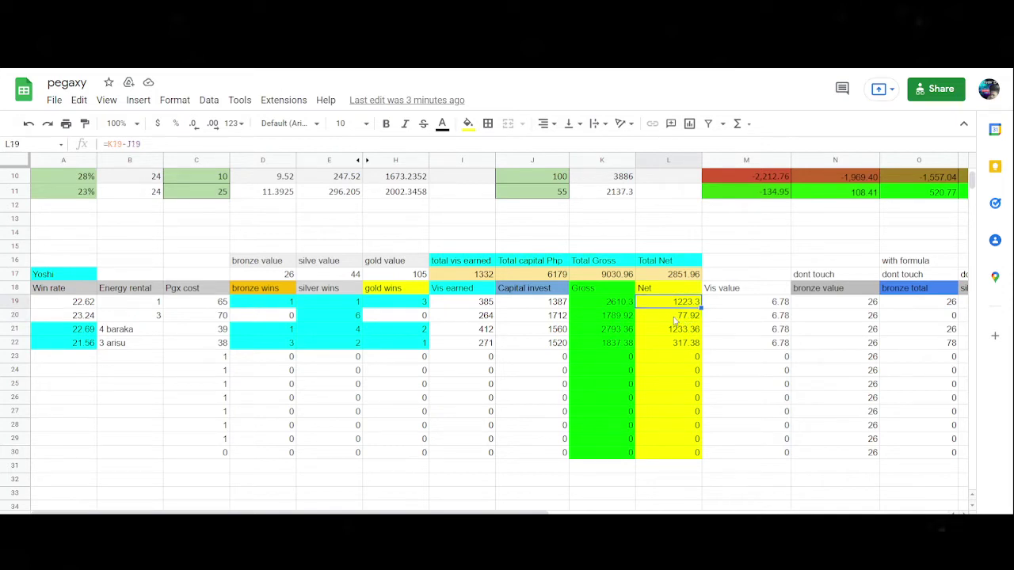
pyautogui.click(676, 347)
pyautogui.click(672, 328)
pyautogui.click(670, 315)
pyautogui.click(669, 302)
pyautogui.click(667, 274)
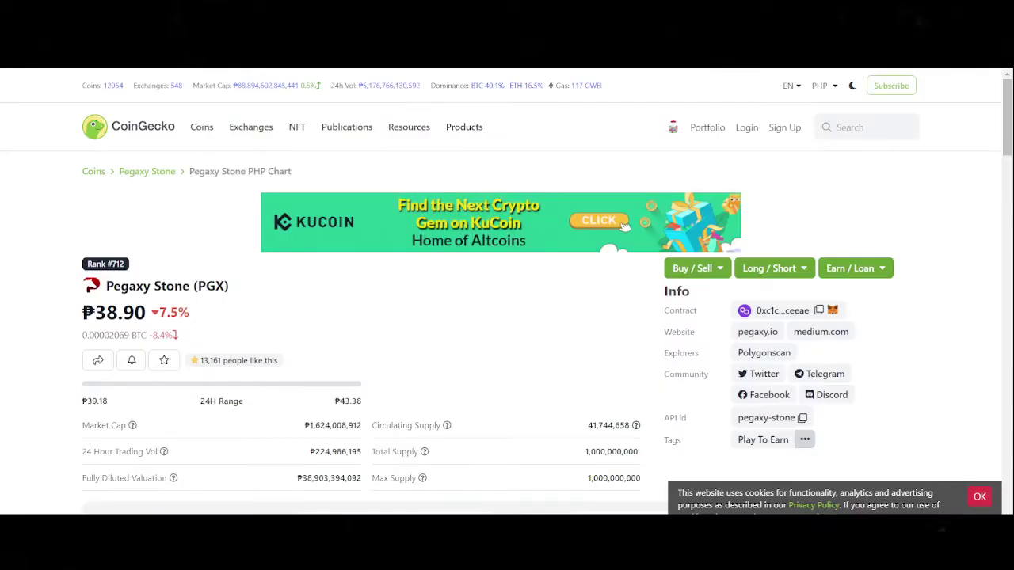
# - Switch to CoinGecko and examine the Pegaxy Stone (PGX) price in PHP and its 24-hour price chart
pyautogui.moveTo(145, 312); pyautogui.dragTo(95, 312)
pyautogui.scroll(-8, 558, 292)
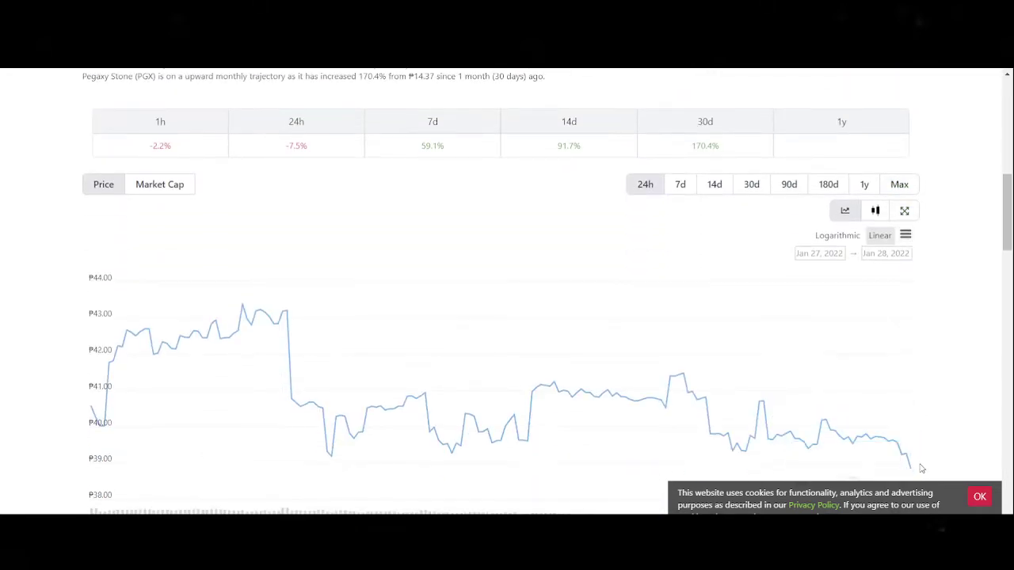
pyautogui.scroll(-2, 915, 341)
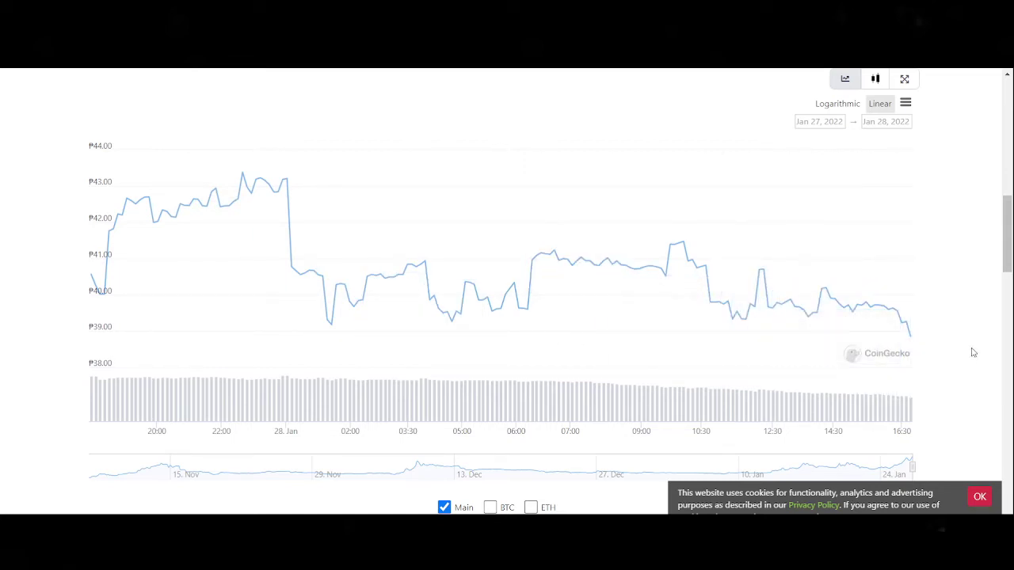
pyautogui.scroll(-1, 976, 351)
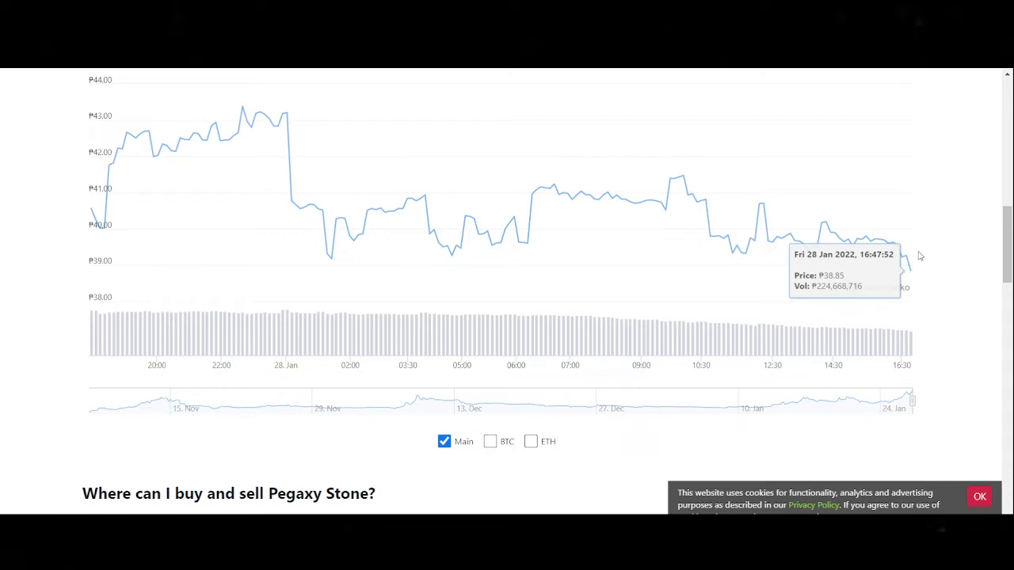
pyautogui.scroll(1, 924, 248)
pyautogui.scroll(1, 924, 248)
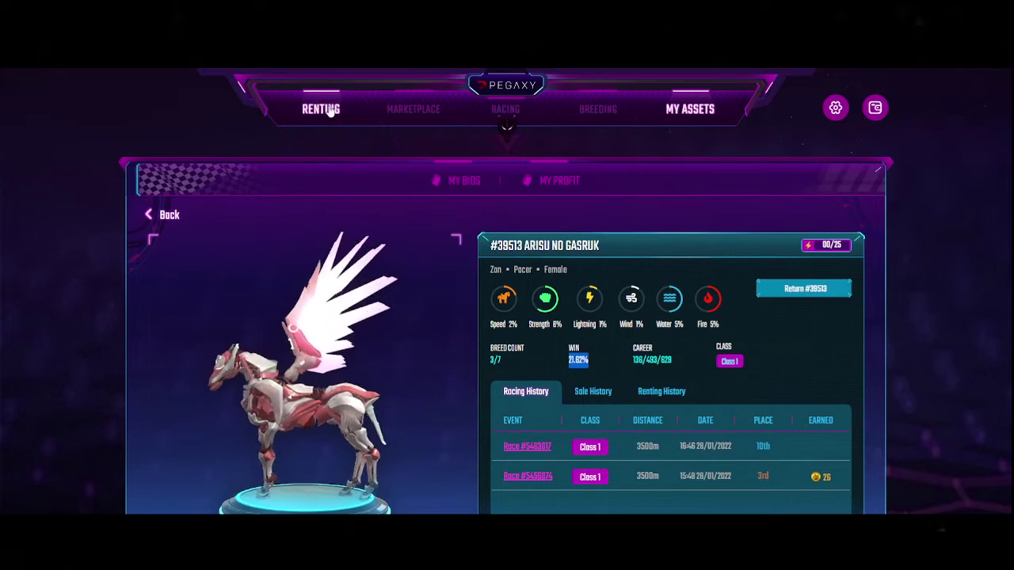
# - Return to Pegaxy to check the wallet's token balances, and open the renting listings sorted from the lowest price
pyautogui.click(874, 108)
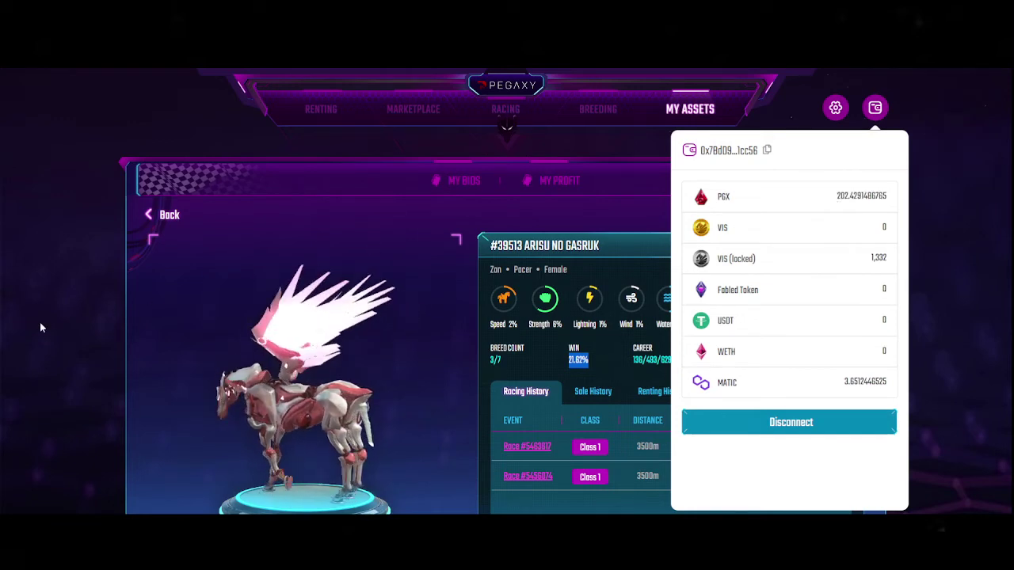
pyautogui.click(243, 288)
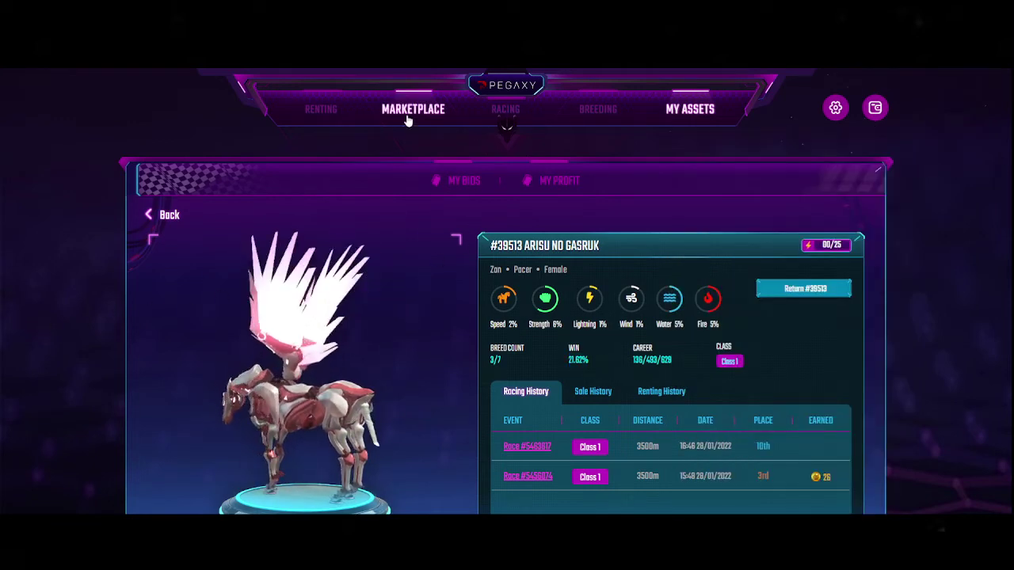
pyautogui.click(335, 108)
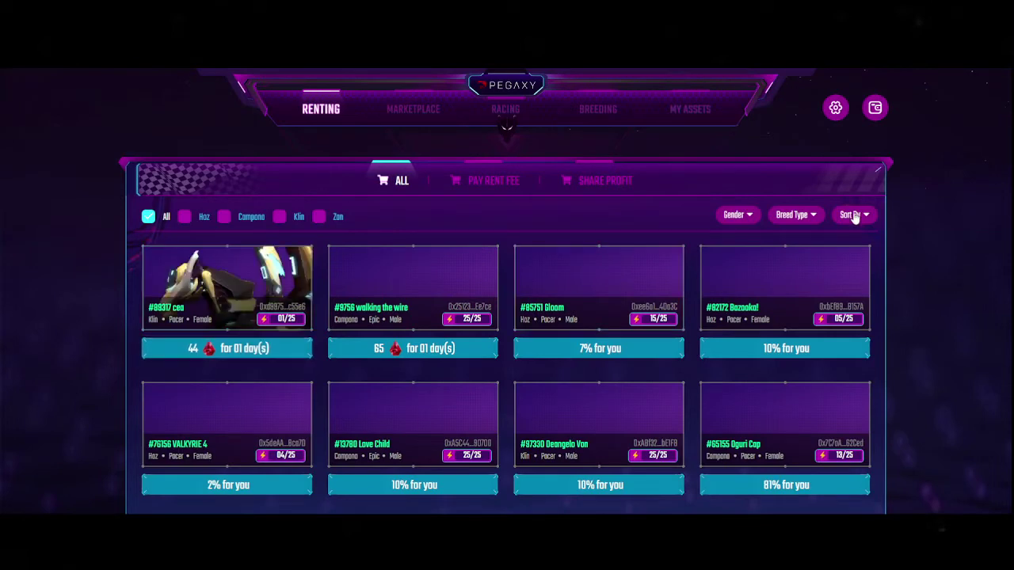
pyautogui.click(852, 214)
pyautogui.click(819, 274)
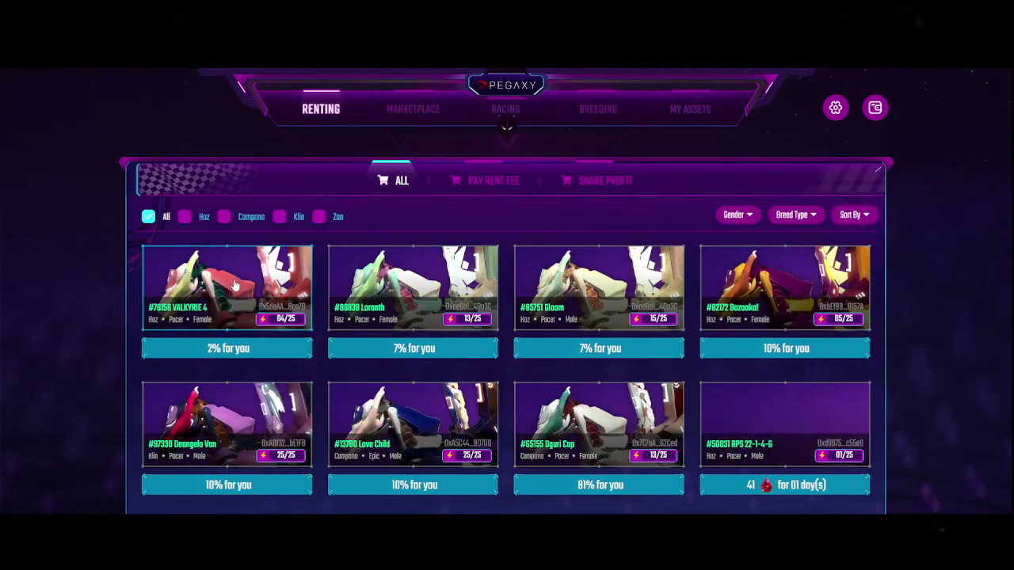
# - View the pay-rent-fee listings sorted from the lowest price, and look at the share-profit listings
pyautogui.click(485, 182)
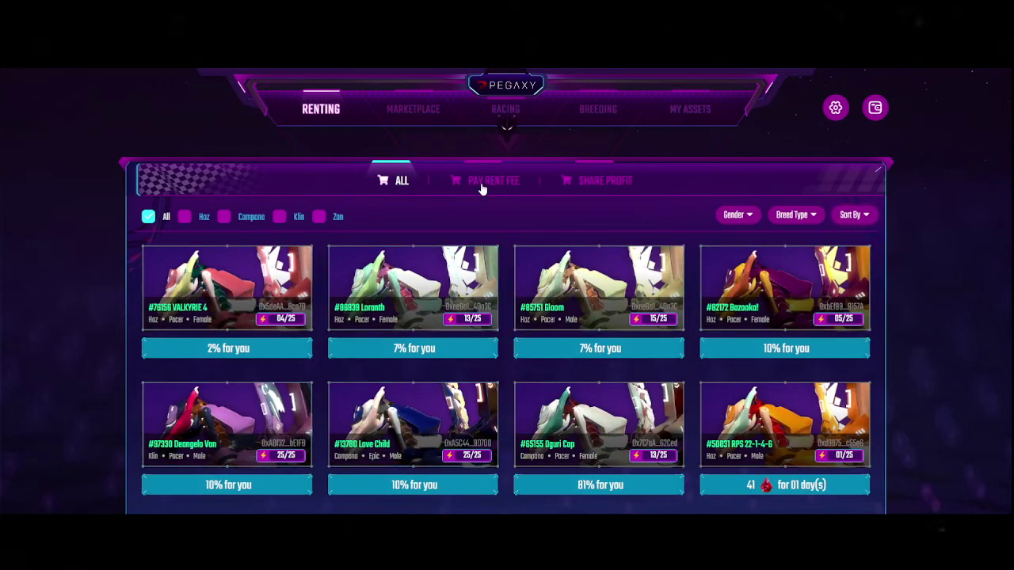
pyautogui.click(859, 217)
pyautogui.click(828, 276)
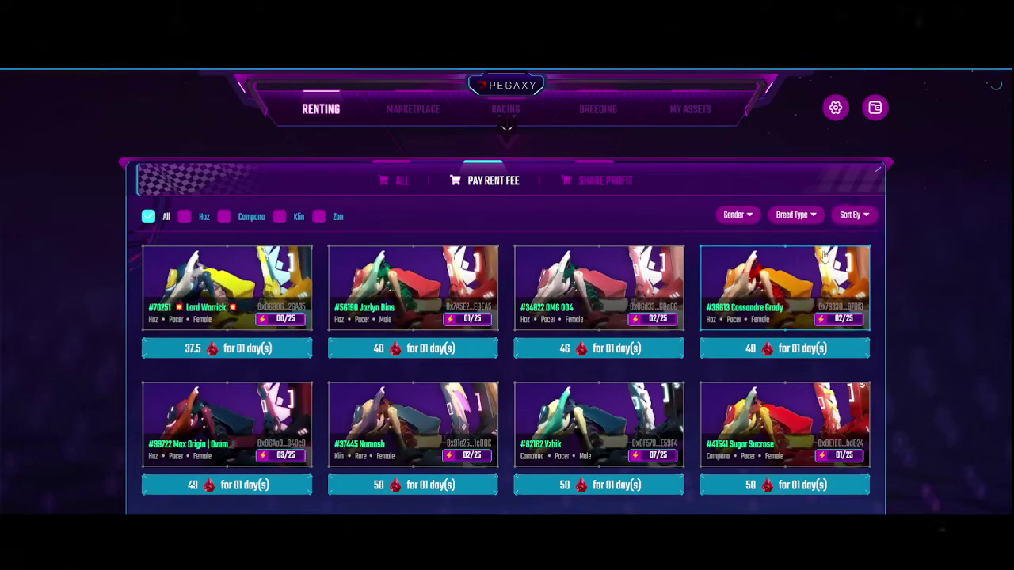
pyautogui.click(620, 182)
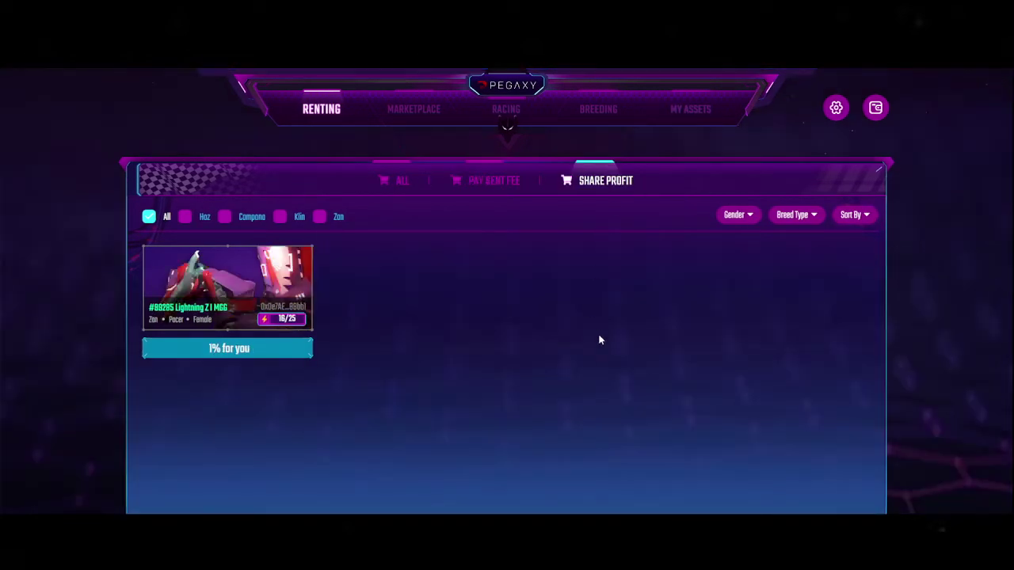
# - Open My Profit under the account's assets and examine the claimable VIS and the waiting time before claiming
pyautogui.click(690, 109)
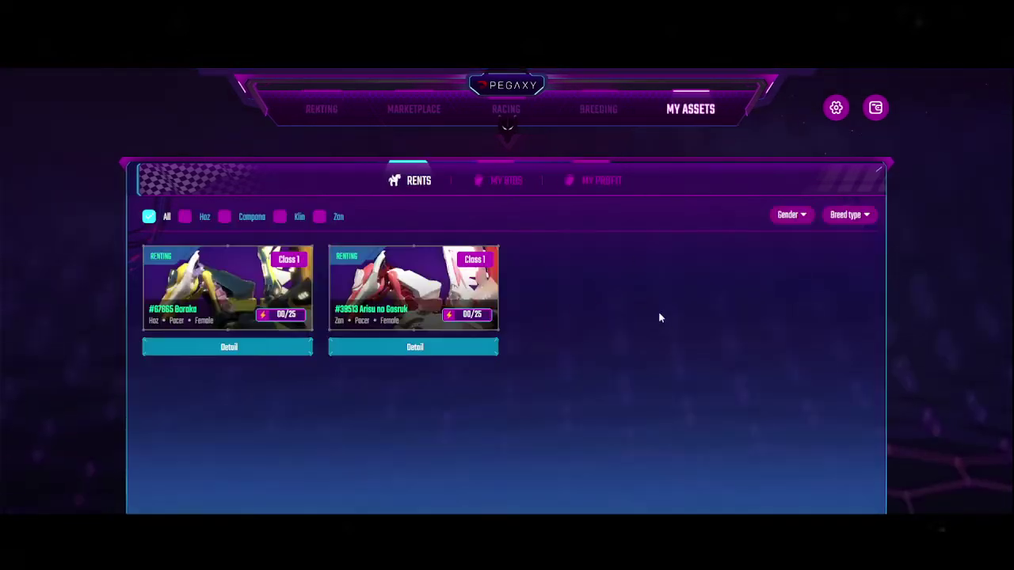
pyautogui.click(601, 182)
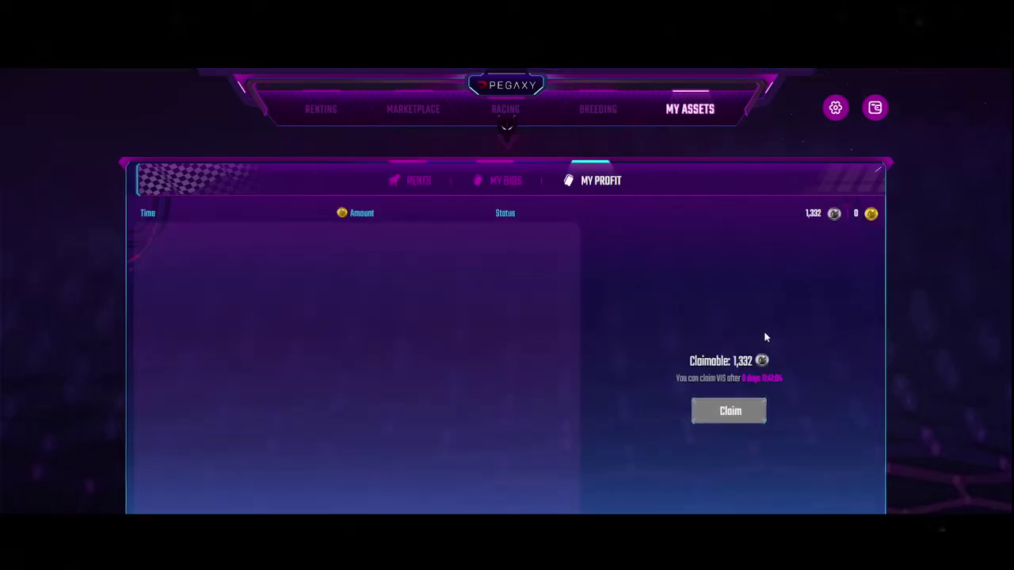
pyautogui.moveTo(676, 381); pyautogui.dragTo(797, 387)
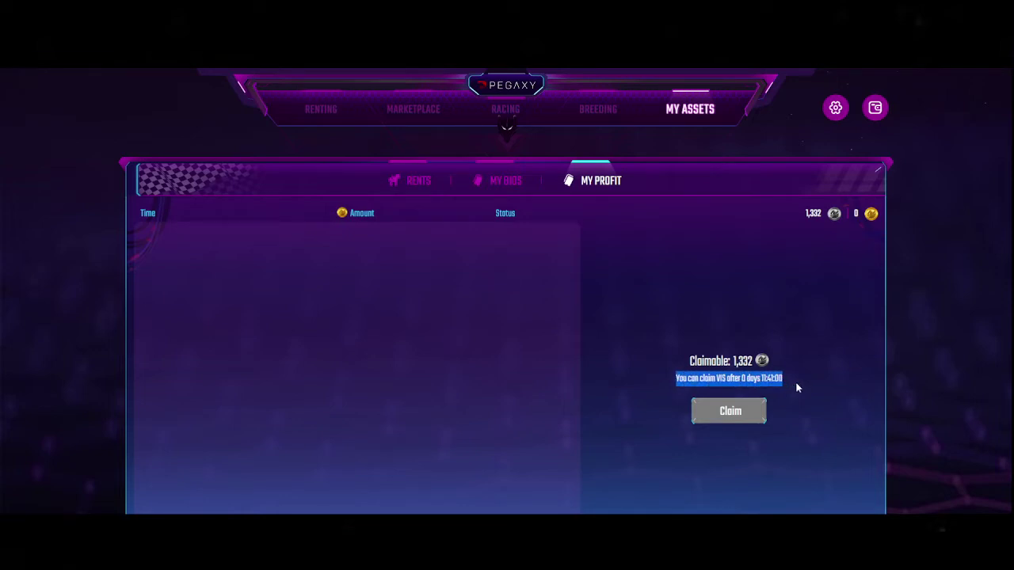
pyautogui.click(787, 380)
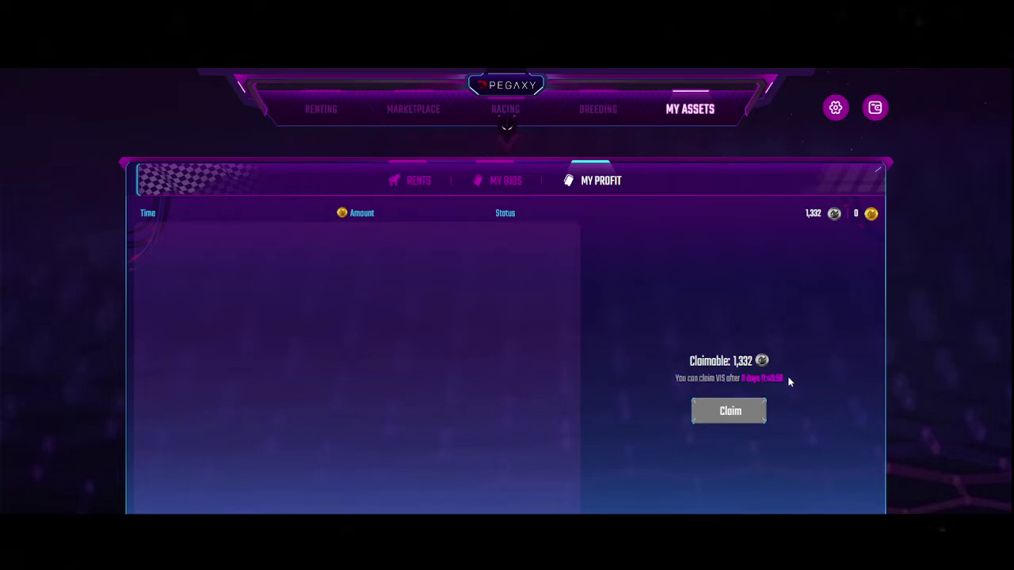
pyautogui.moveTo(780, 380); pyautogui.dragTo(649, 384)
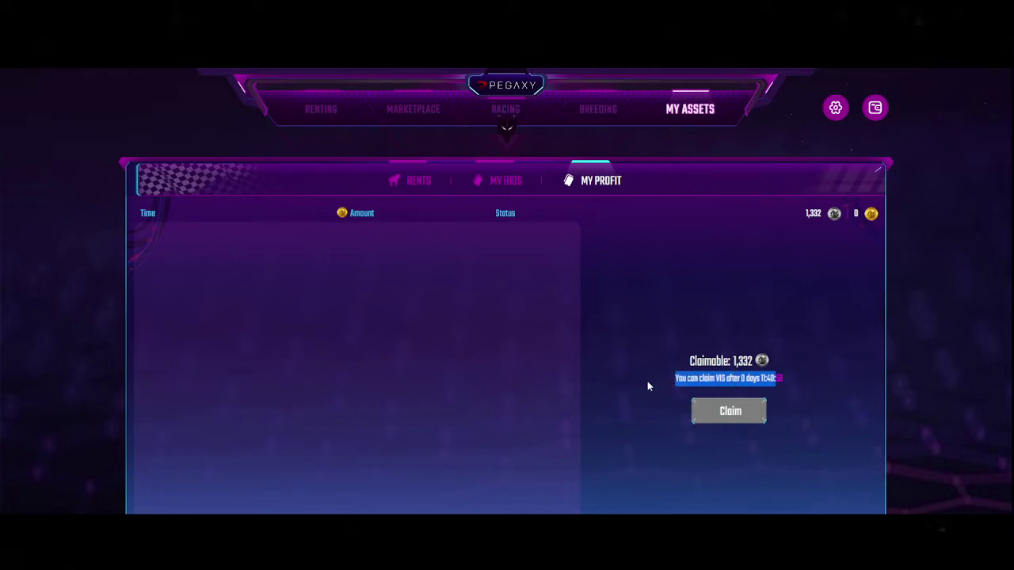
pyautogui.click(651, 384)
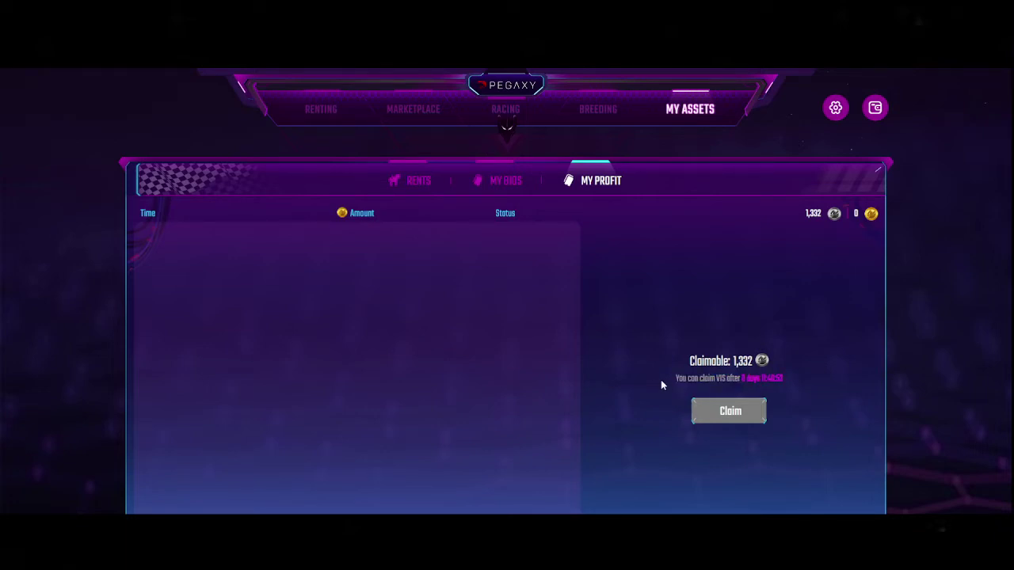
# - Reread the VIS claim countdown message and check the wallet's token balances
pyautogui.moveTo(673, 379); pyautogui.dragTo(742, 384)
pyautogui.click(768, 380)
pyautogui.moveTo(742, 379); pyautogui.dragTo(761, 380)
pyautogui.moveTo(670, 378); pyautogui.dragTo(805, 378)
pyautogui.click(806, 378)
pyautogui.click(875, 108)
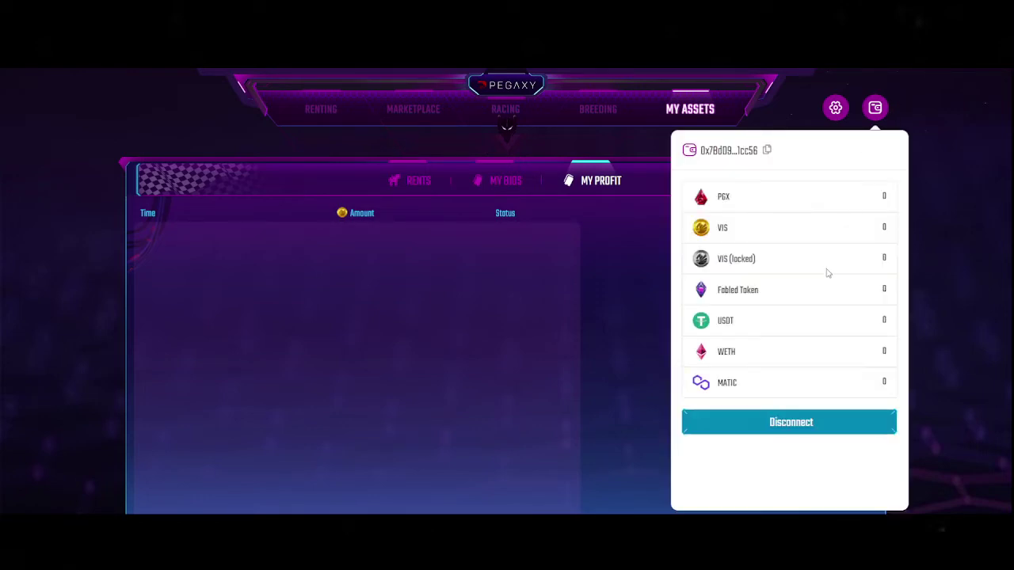
pyautogui.click(629, 309)
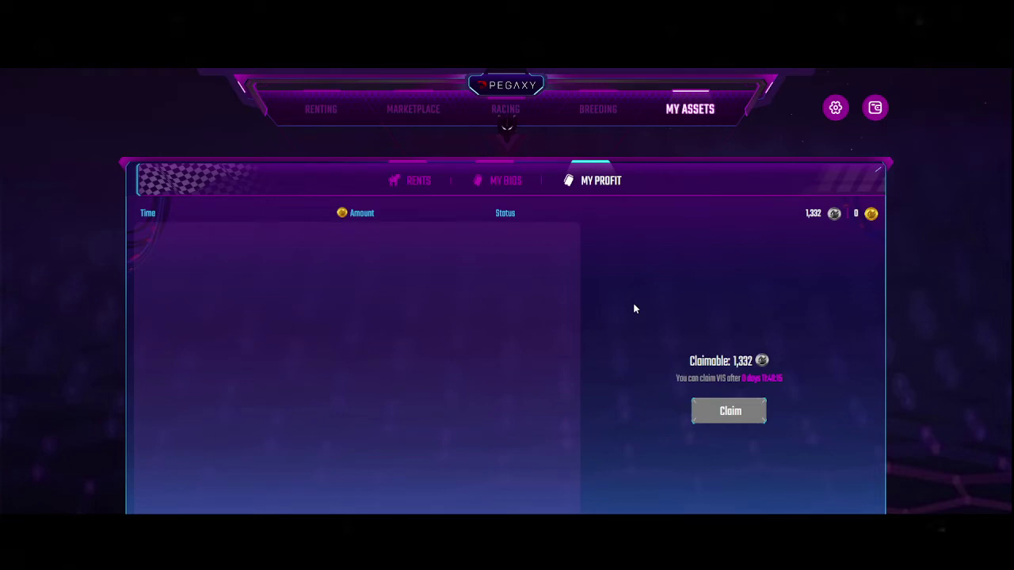
# - Open the Pegas listings in the marketplace, look at the currency options, and change the sort order
pyautogui.click(414, 113)
pyautogui.click(479, 261)
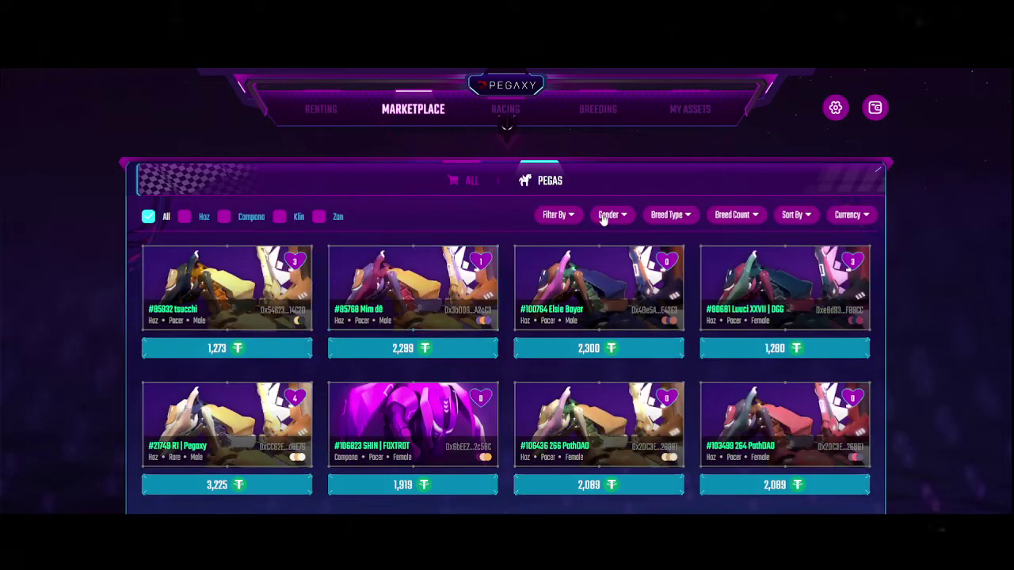
pyautogui.click(850, 216)
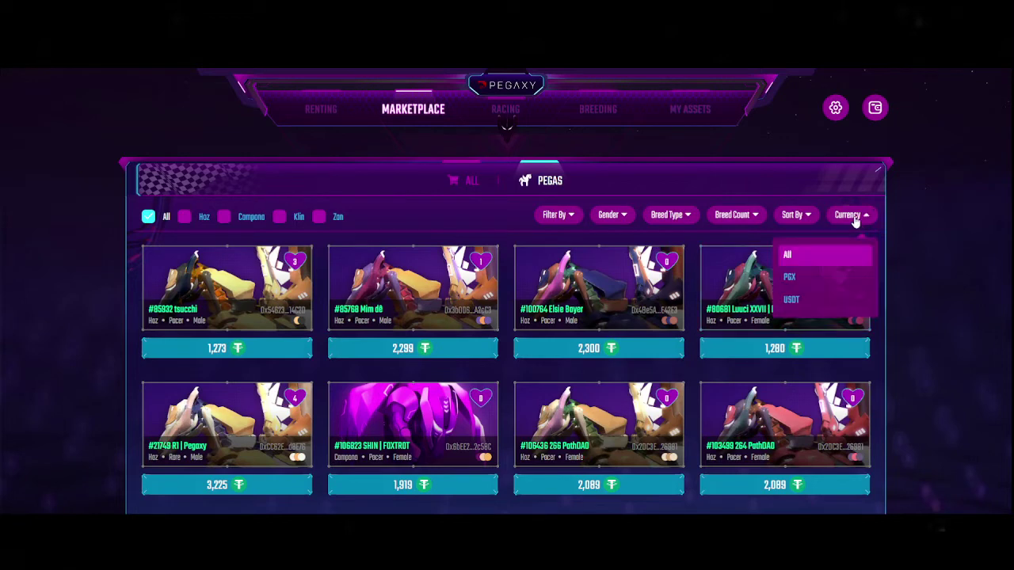
pyautogui.click(794, 215)
pyautogui.click(752, 275)
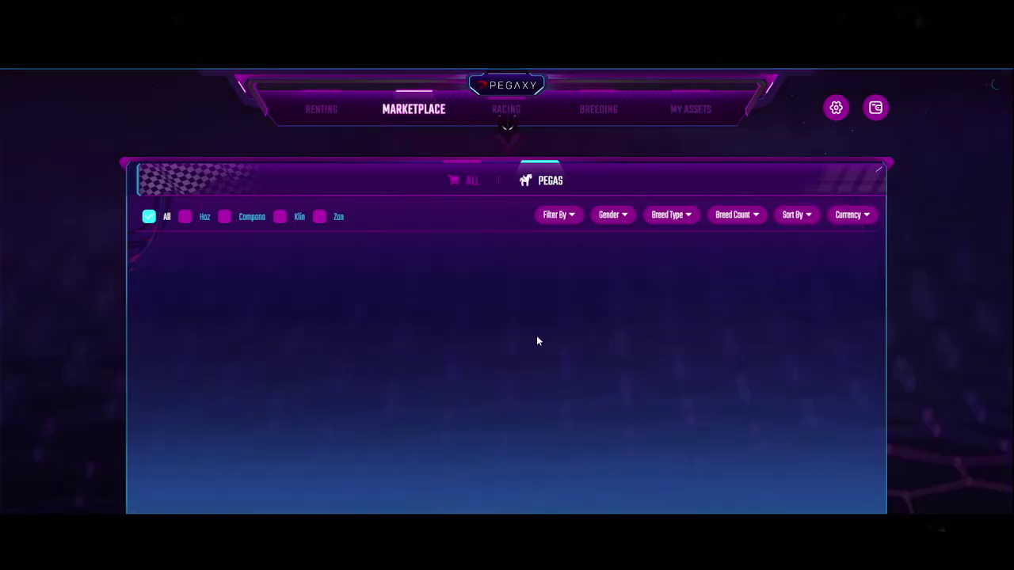
# - Browse the marketplace Pega offers on to the second page of listings and check the wallet's token balances
pyautogui.scroll(-2, 441, 363)
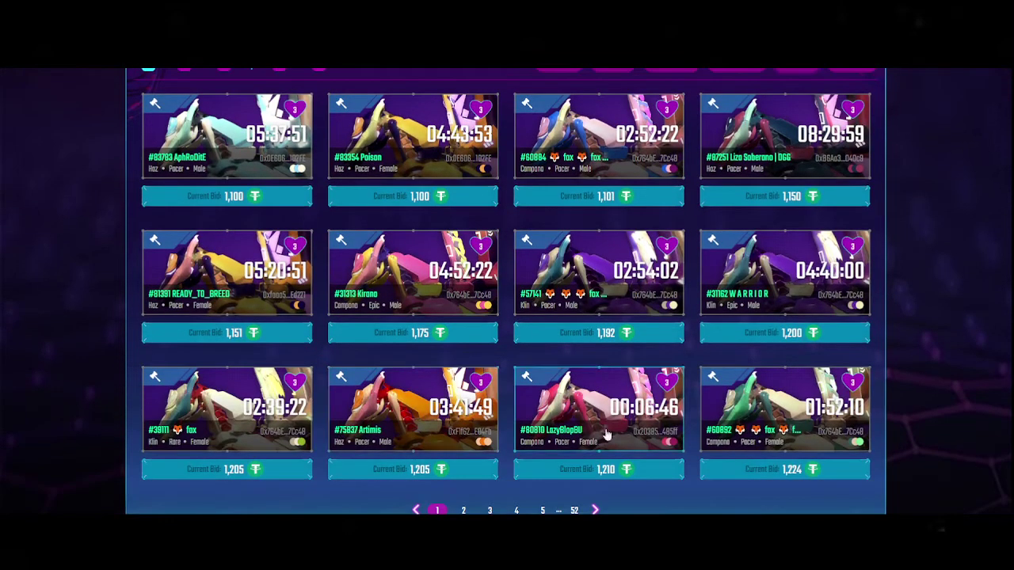
pyautogui.click(595, 510)
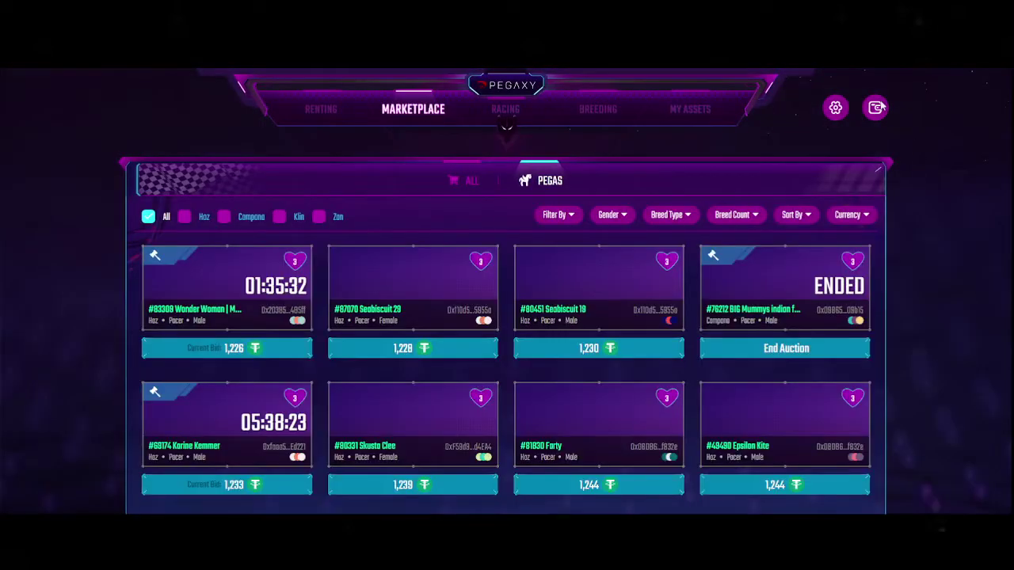
pyautogui.click(877, 107)
pyautogui.click(877, 108)
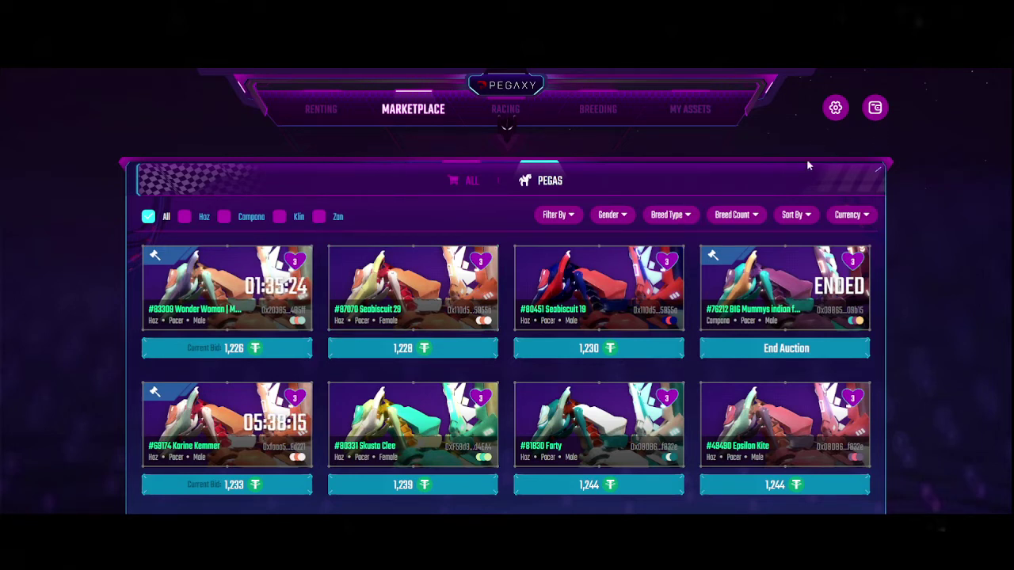
# - Open My Profit under the account's assets and examine the claimable VIS and the countdown until it can be claimed
pyautogui.click(679, 117)
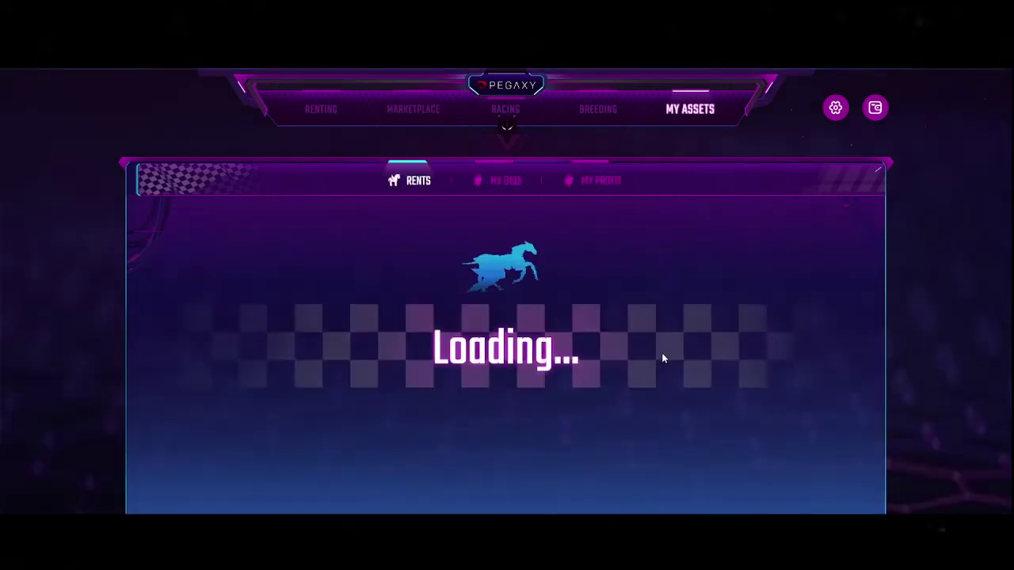
pyautogui.click(602, 182)
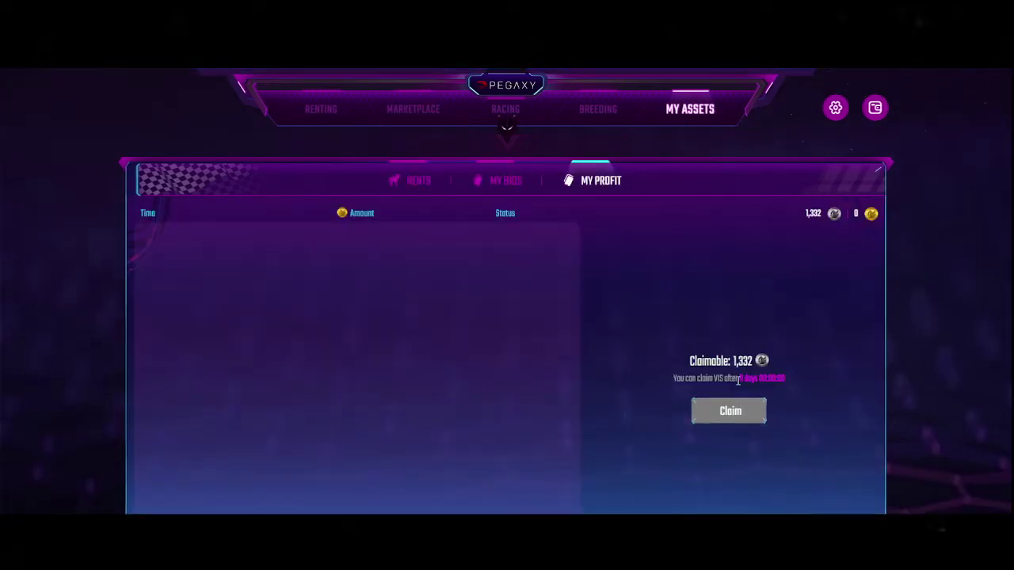
pyautogui.moveTo(737, 378); pyautogui.dragTo(812, 379)
pyautogui.click(673, 380)
pyautogui.moveTo(674, 381); pyautogui.dragTo(814, 385)
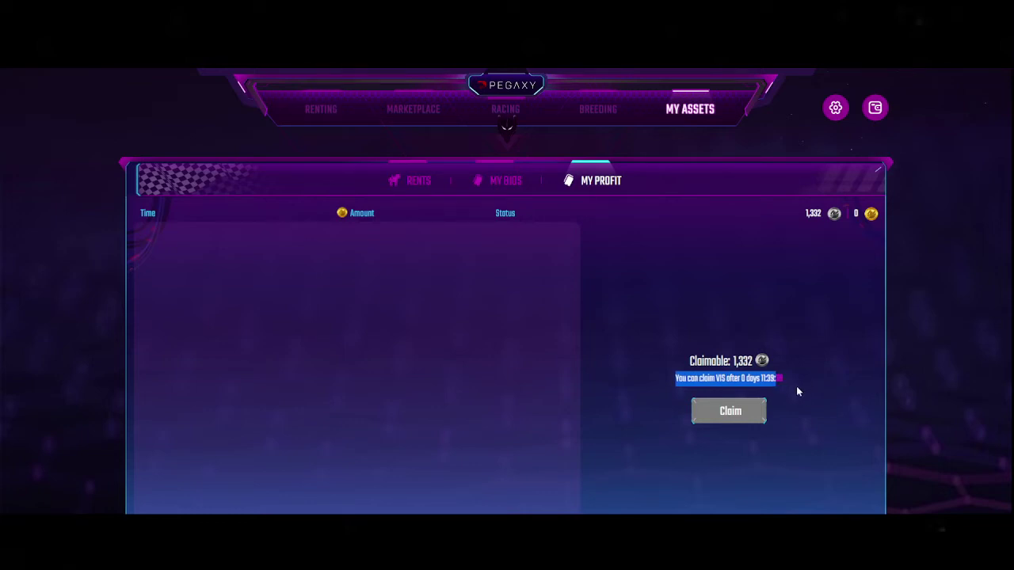
pyautogui.click(797, 381)
pyautogui.moveTo(749, 380); pyautogui.dragTo(673, 378)
pyautogui.click(644, 378)
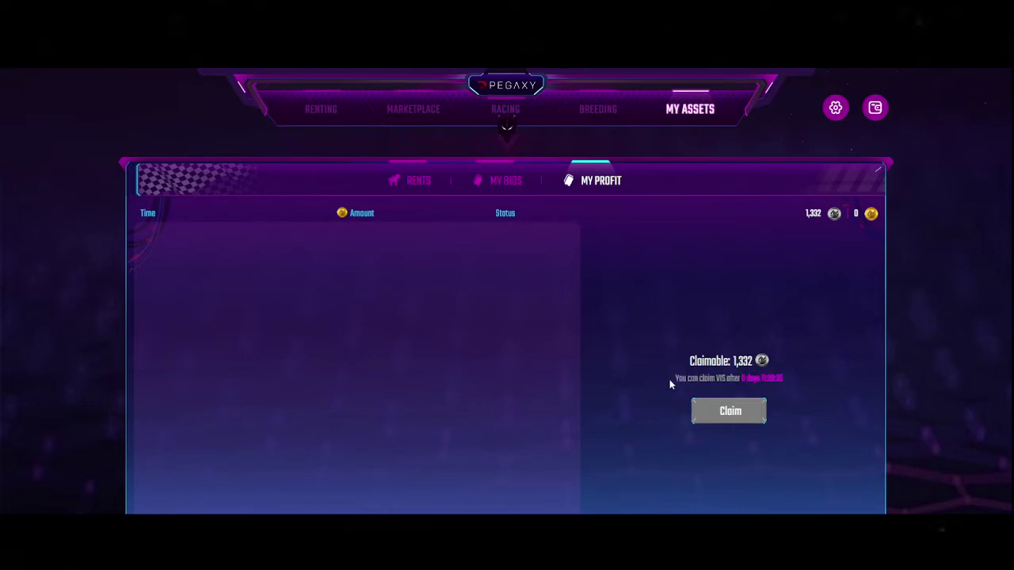
pyautogui.moveTo(676, 383); pyautogui.dragTo(792, 384)
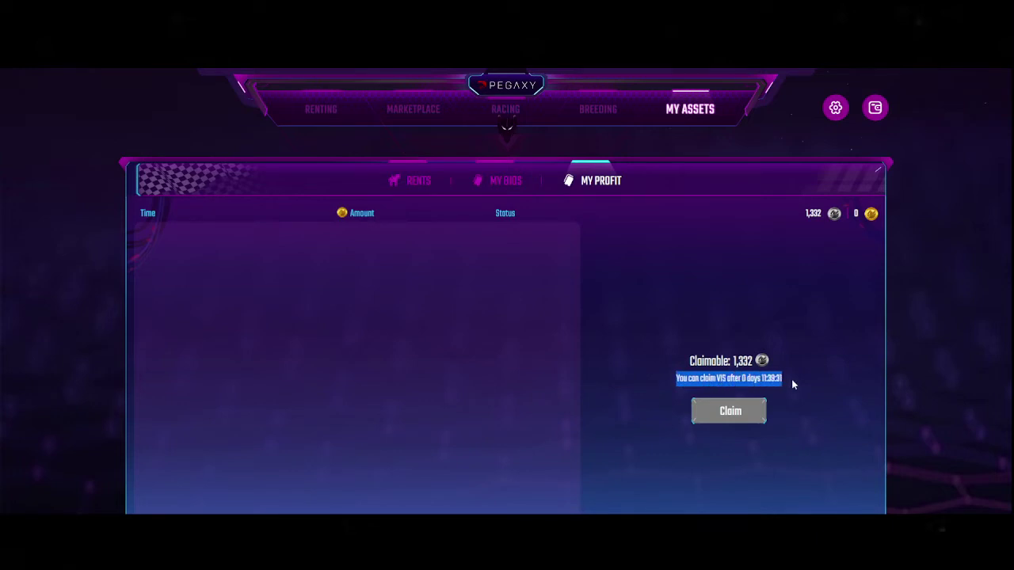
pyautogui.click(750, 301)
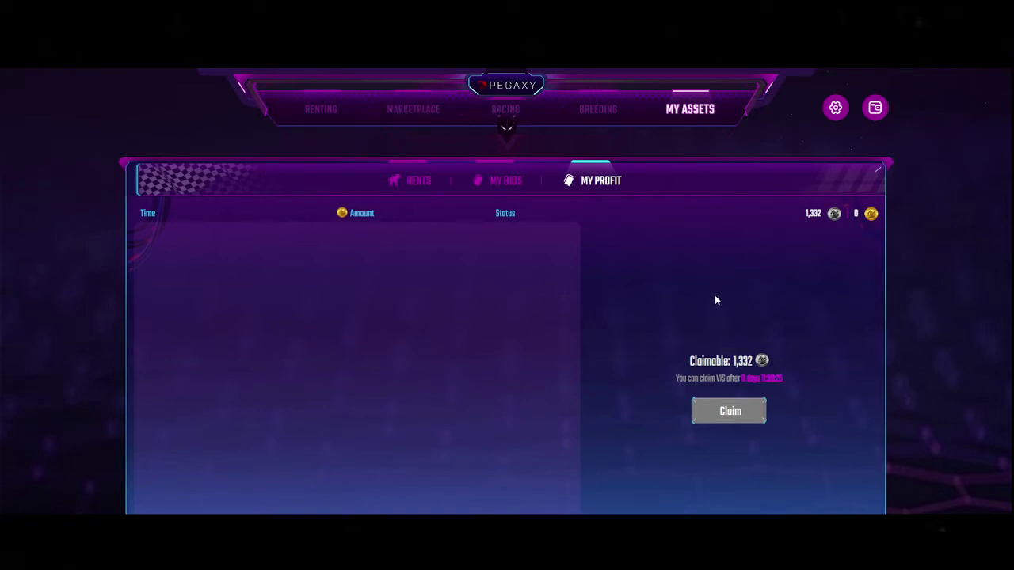
# - Glance at the rental listings, return to My Profit to recheck the claim countdown, and view the wallet's token balances
pyautogui.click(331, 117)
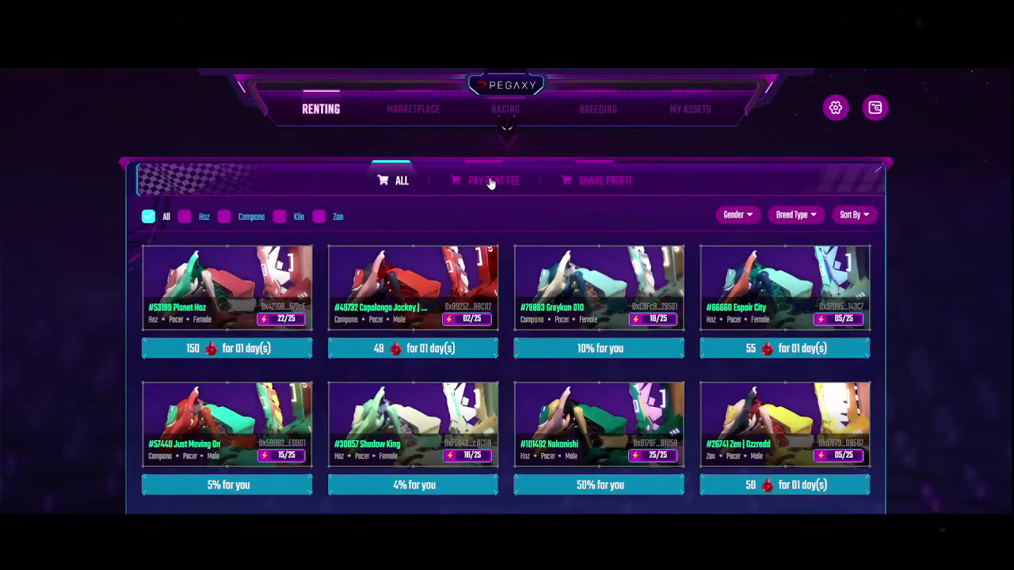
pyautogui.click(706, 117)
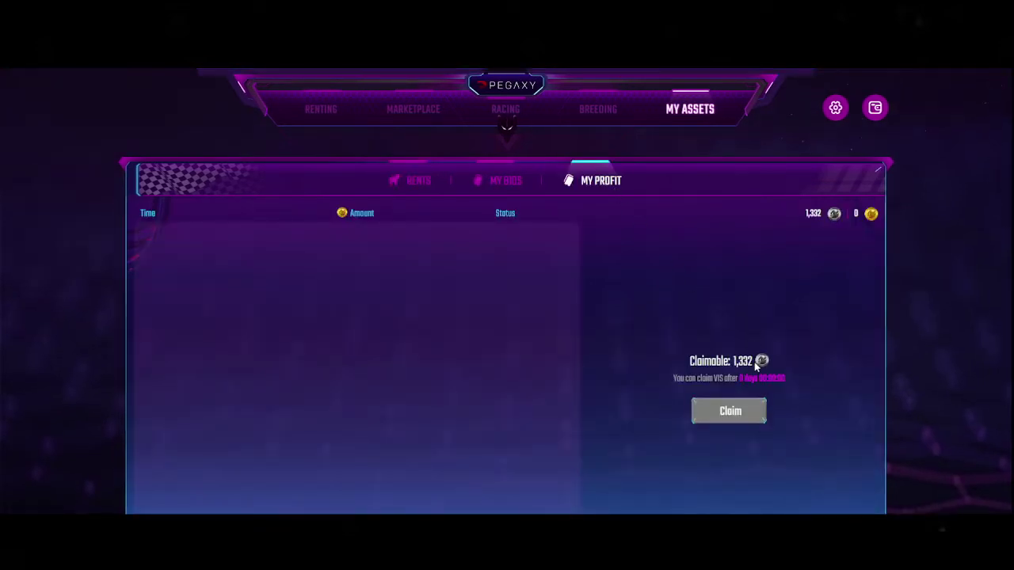
pyautogui.moveTo(675, 378); pyautogui.dragTo(797, 383)
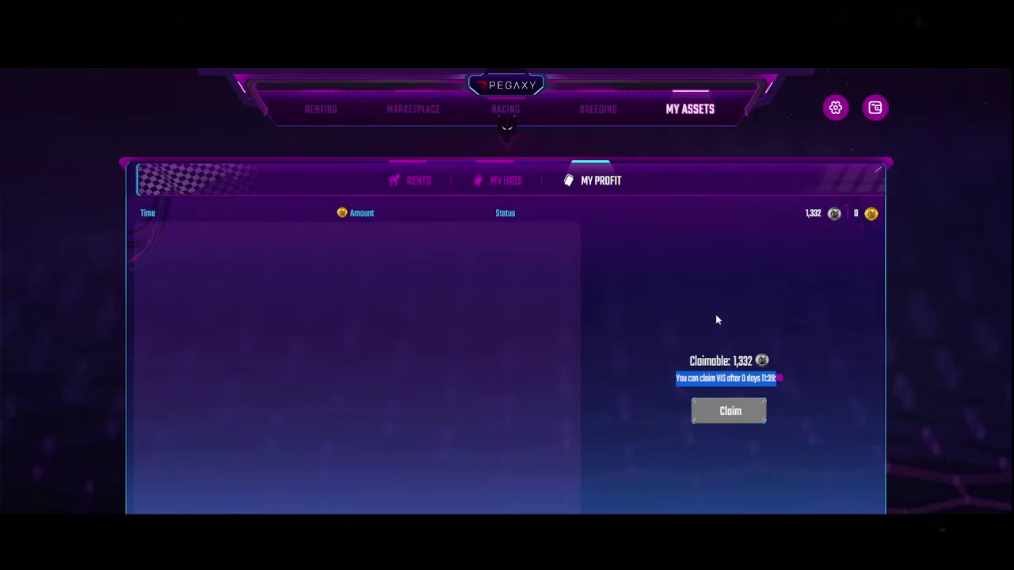
pyautogui.click(874, 107)
pyautogui.moveTo(838, 261); pyautogui.dragTo(899, 260)
pyautogui.click(637, 321)
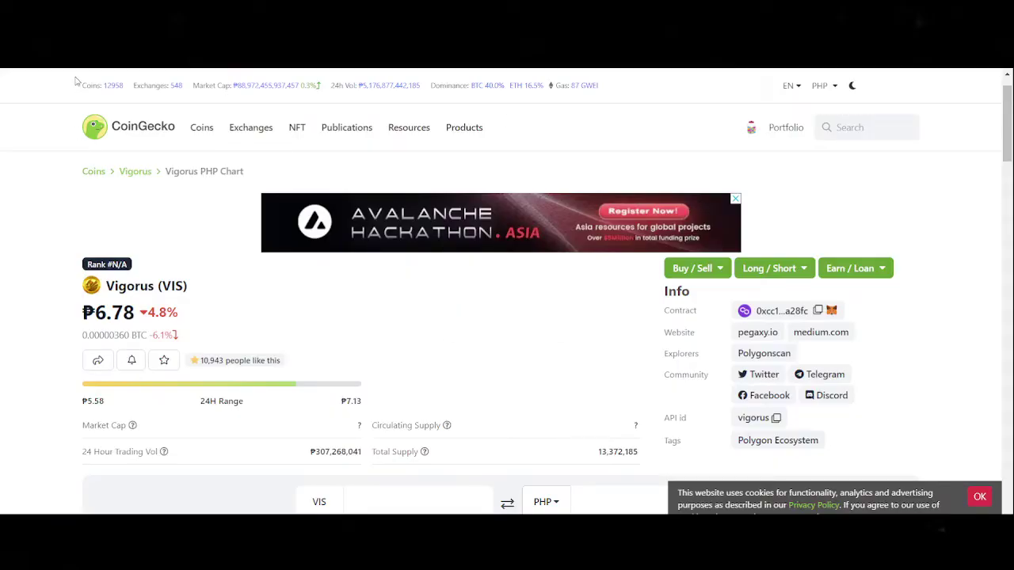
# - Examine the current Vigorus (VIS) price in PHP and its percentage change on the CoinGecko page
pyautogui.scroll(-1, 113, 331)
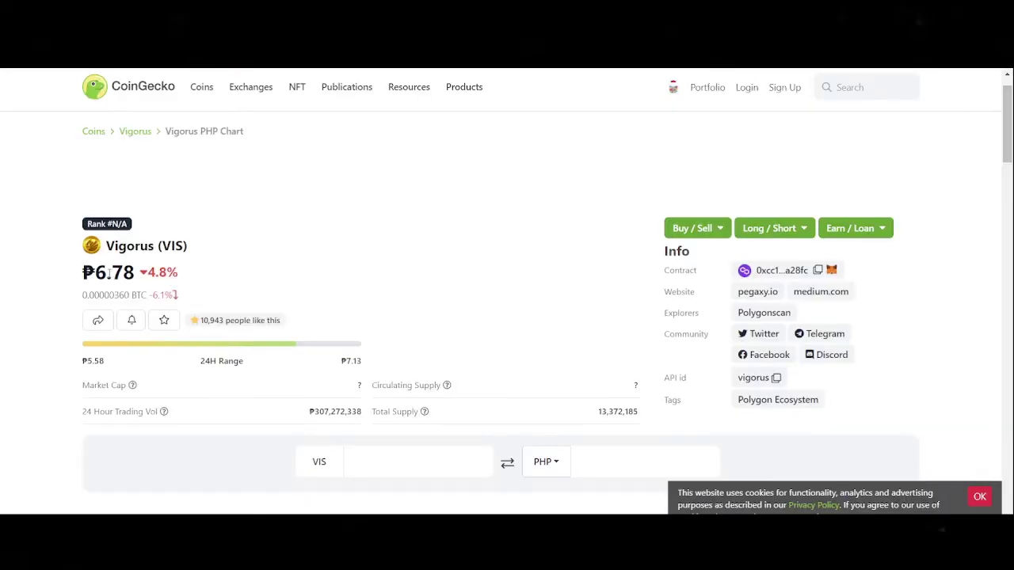
pyautogui.scroll(1, 115, 290)
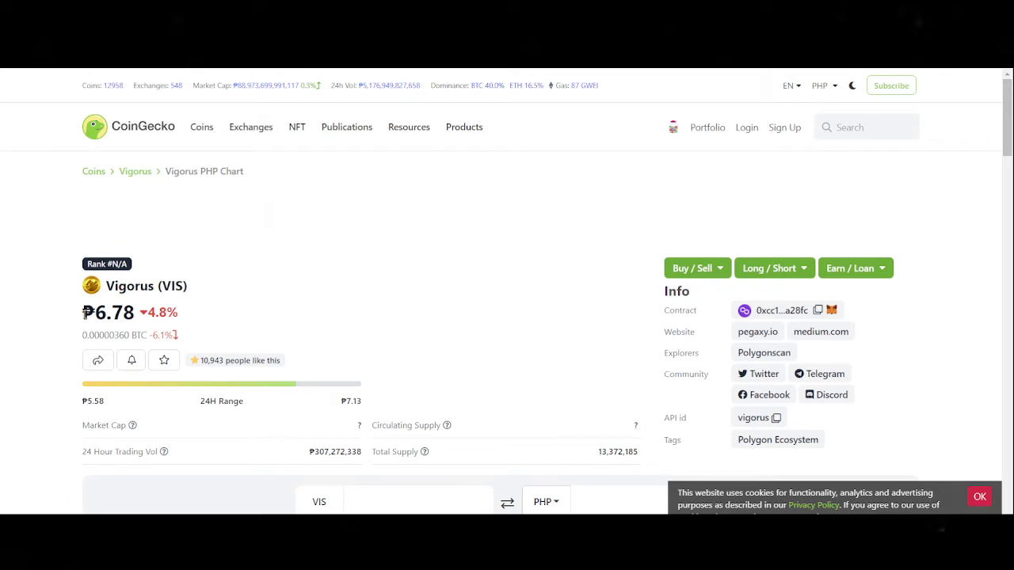
pyautogui.moveTo(85, 314); pyautogui.dragTo(188, 313)
pyautogui.click(50, 317)
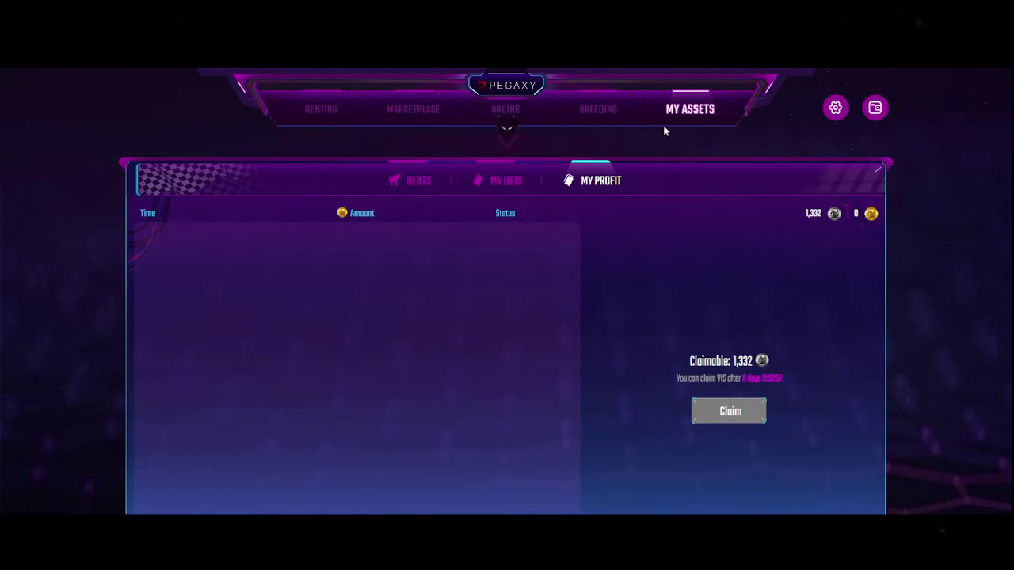
# - Open the pay-rent-fee listings in Pegaxy, sort them from the lowest price, and look through the cheapest rentals
pyautogui.click(326, 111)
pyautogui.click(502, 184)
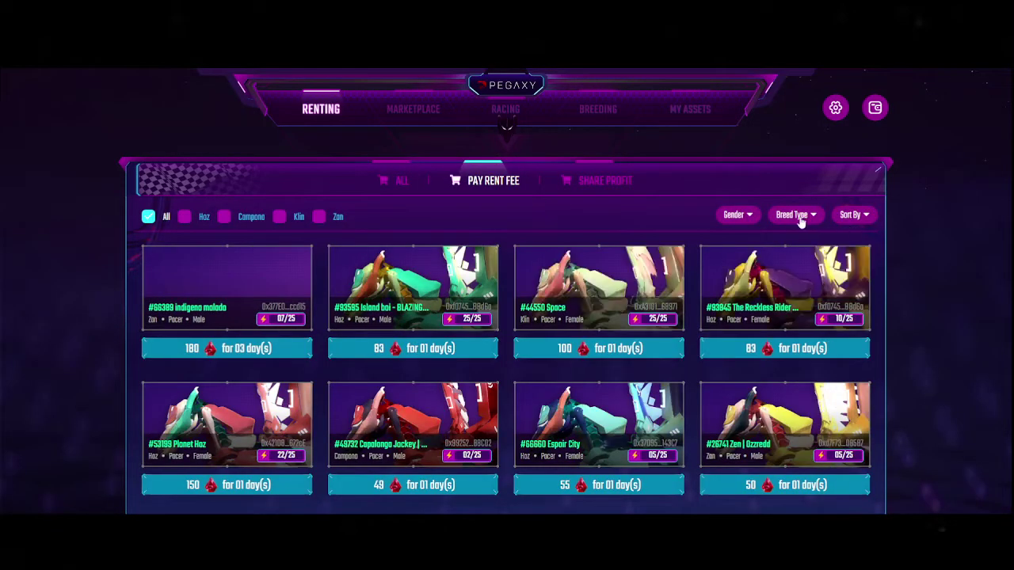
pyautogui.click(799, 217)
pyautogui.click(851, 214)
pyautogui.click(802, 275)
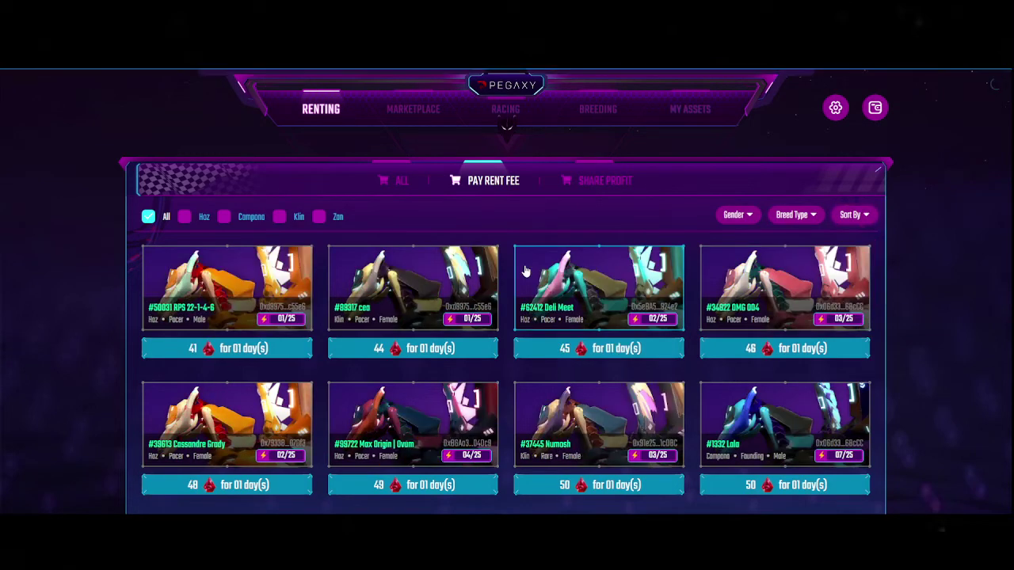
pyautogui.scroll(-1, 618, 308)
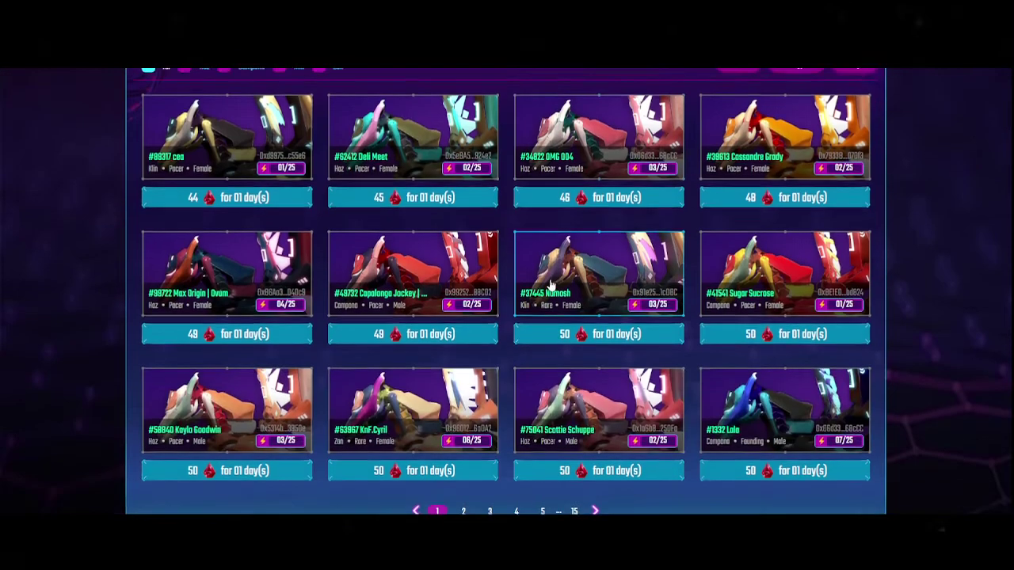
pyautogui.scroll(1, 367, 273)
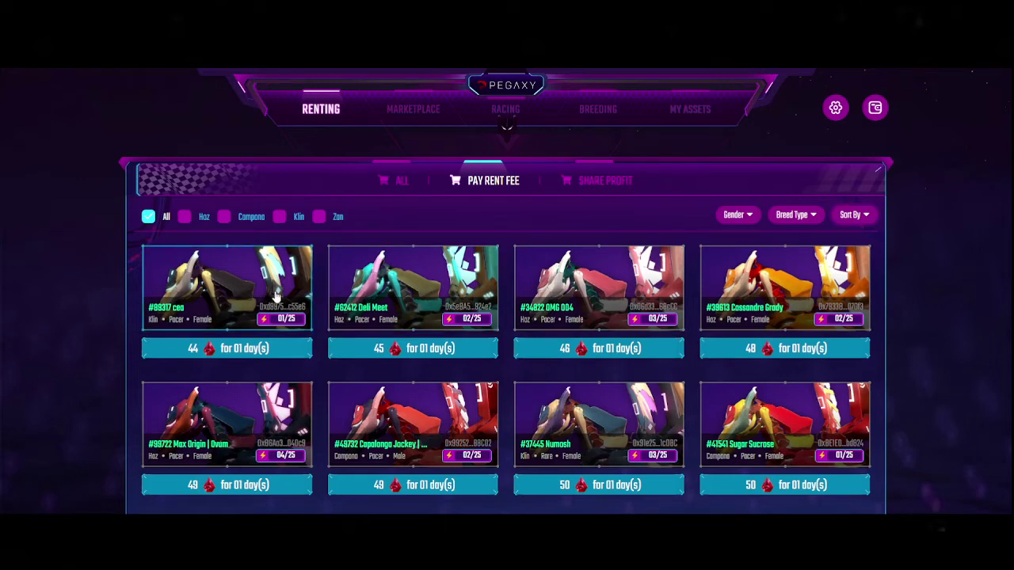
# - Return to My Profit and reread the waiting time in the VIS claim message
pyautogui.click(692, 111)
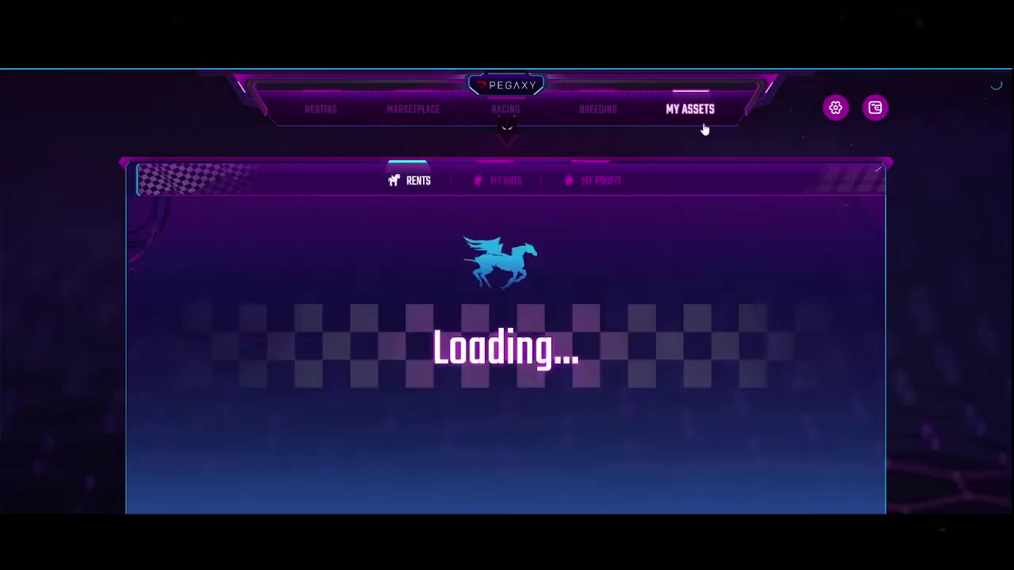
pyautogui.click(600, 185)
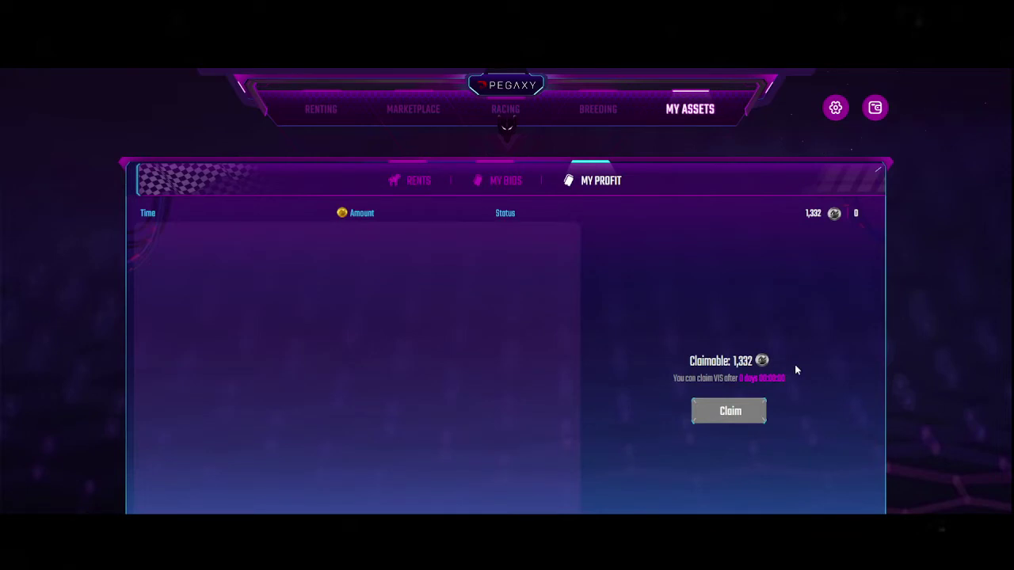
pyautogui.moveTo(776, 378); pyautogui.dragTo(741, 379)
pyautogui.click(710, 303)
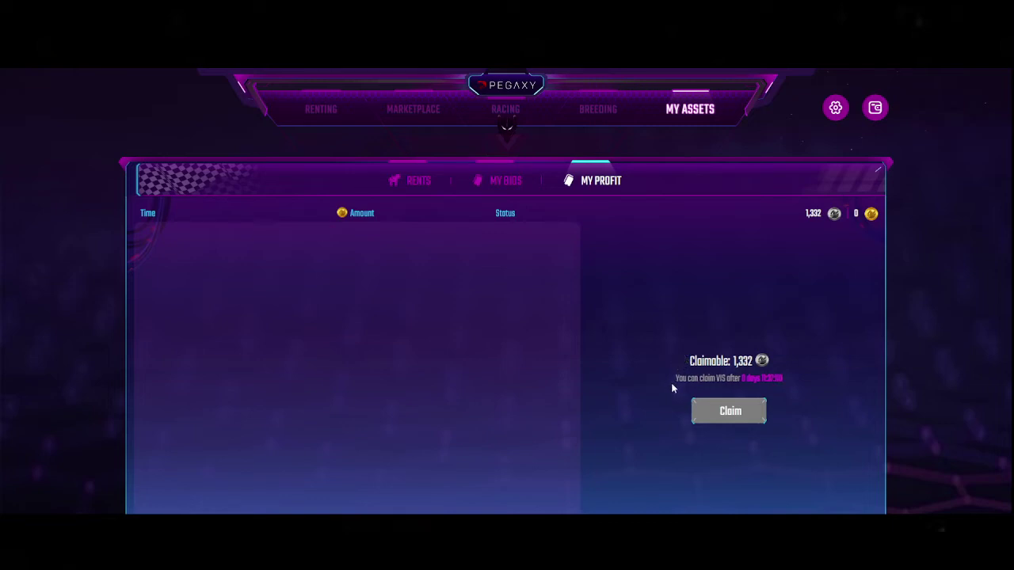
pyautogui.moveTo(673, 382); pyautogui.dragTo(776, 380)
pyautogui.click(752, 325)
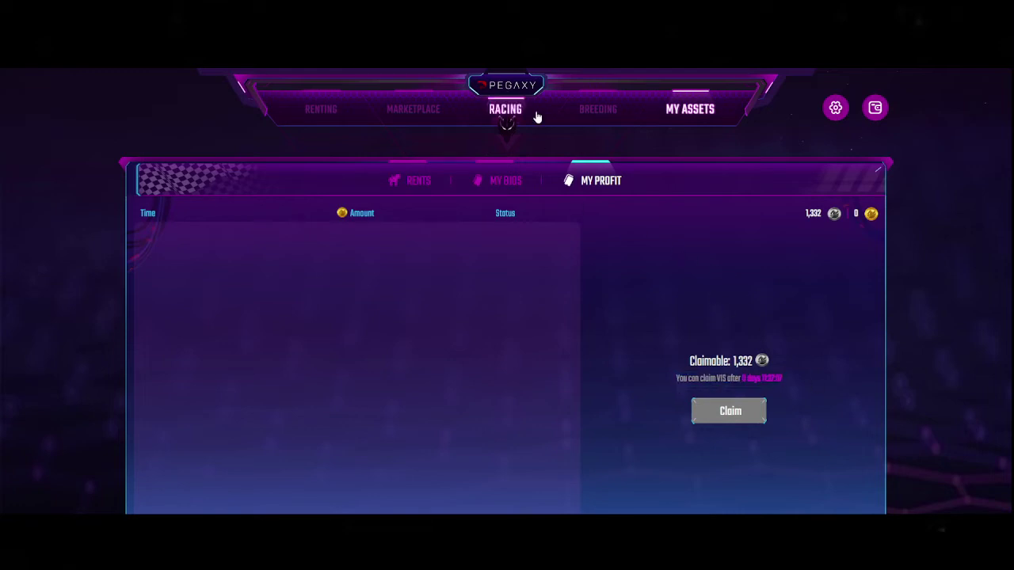
# - Look at the rental listings and the account's rented Pegas, and review the four win rates in the pegaxy spreadsheet
pyautogui.click(324, 110)
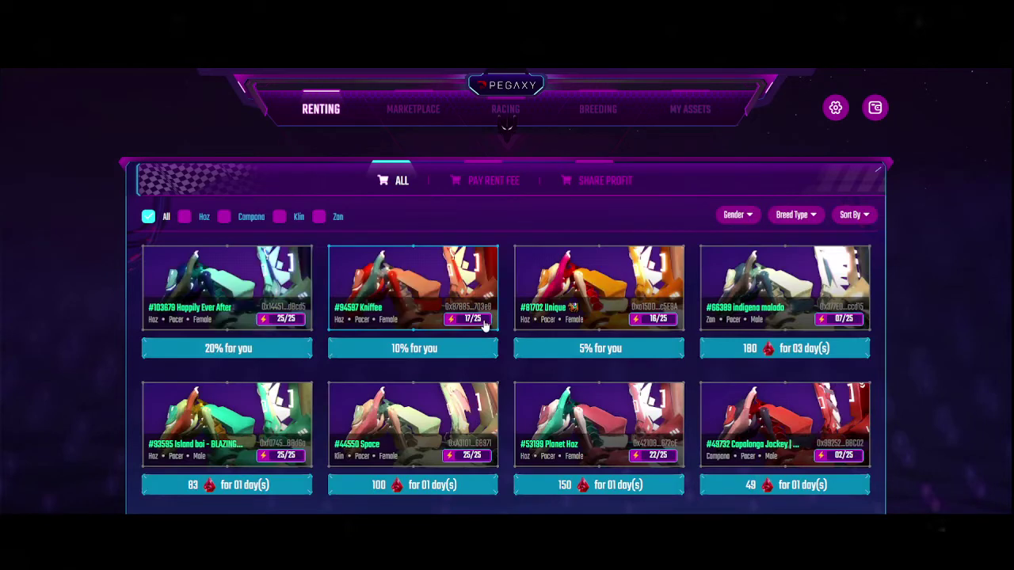
pyautogui.click(670, 124)
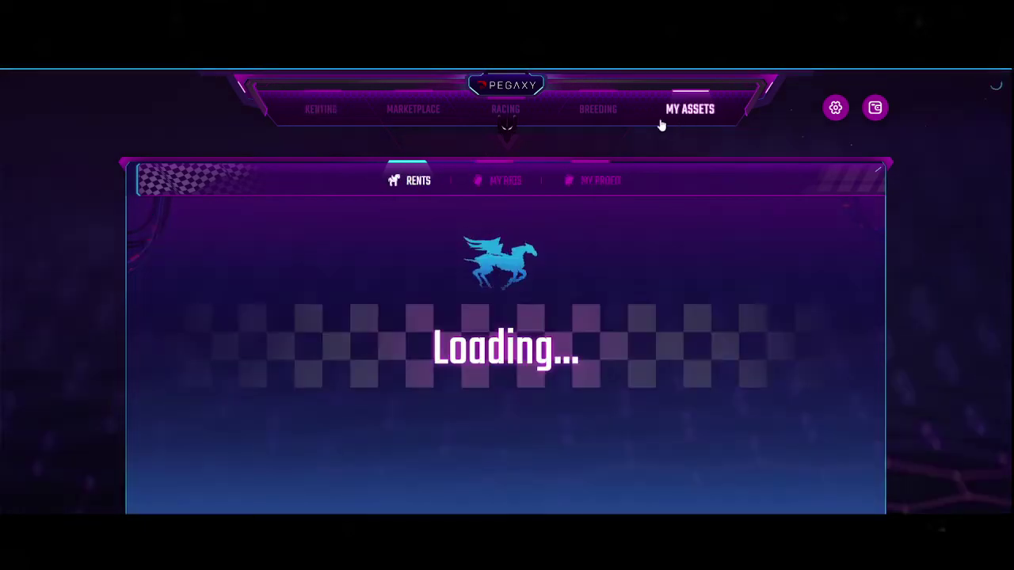
pyautogui.hotkey('alt', 'Tab')
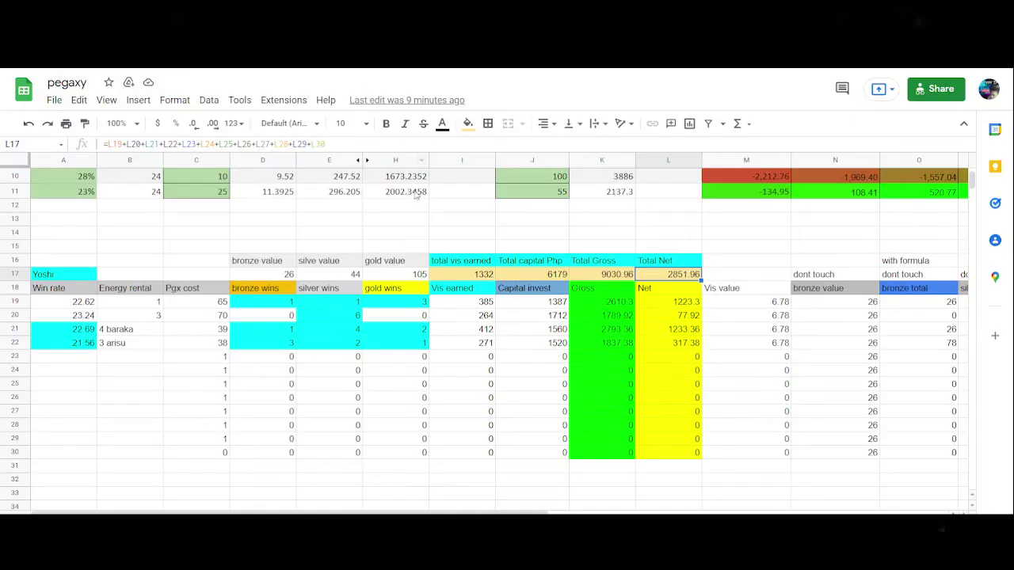
pyautogui.click(82, 305)
pyautogui.click(83, 316)
pyautogui.click(85, 331)
pyautogui.click(85, 344)
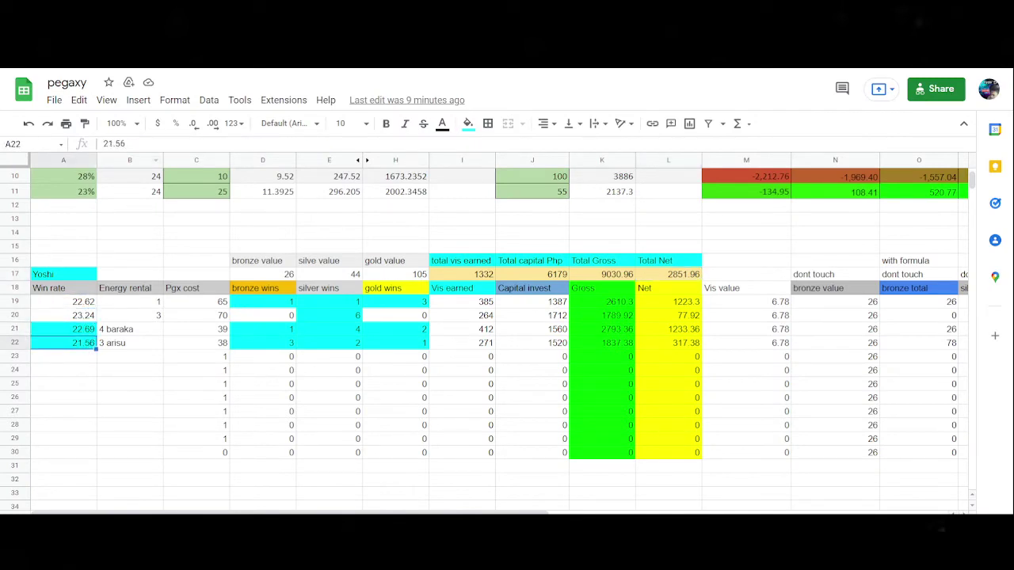
pyautogui.hotkey('alt', 'Tab')
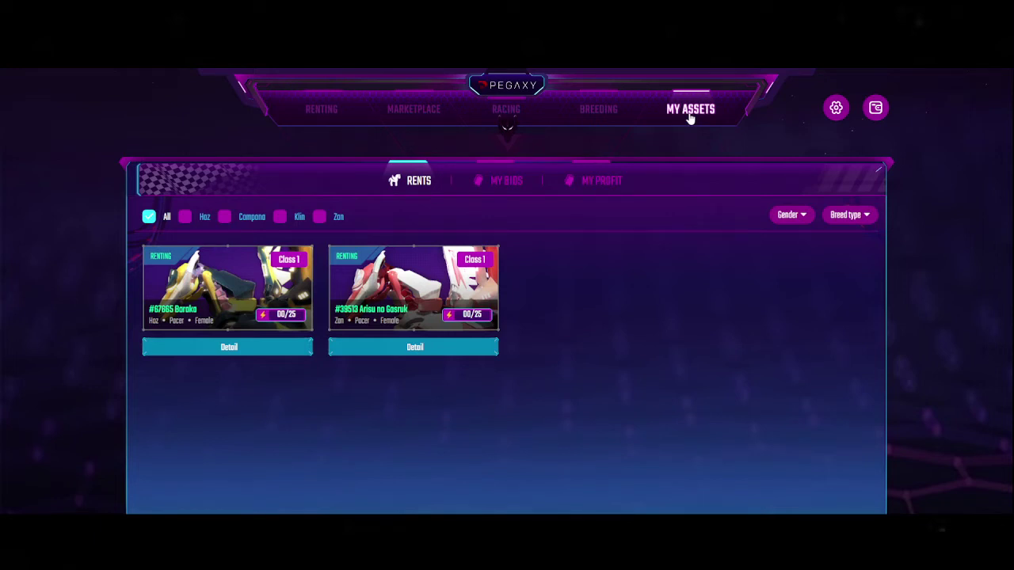
# - Reopen My Profit and examine the remaining time before the earned VIS can be claimed
pyautogui.click(618, 182)
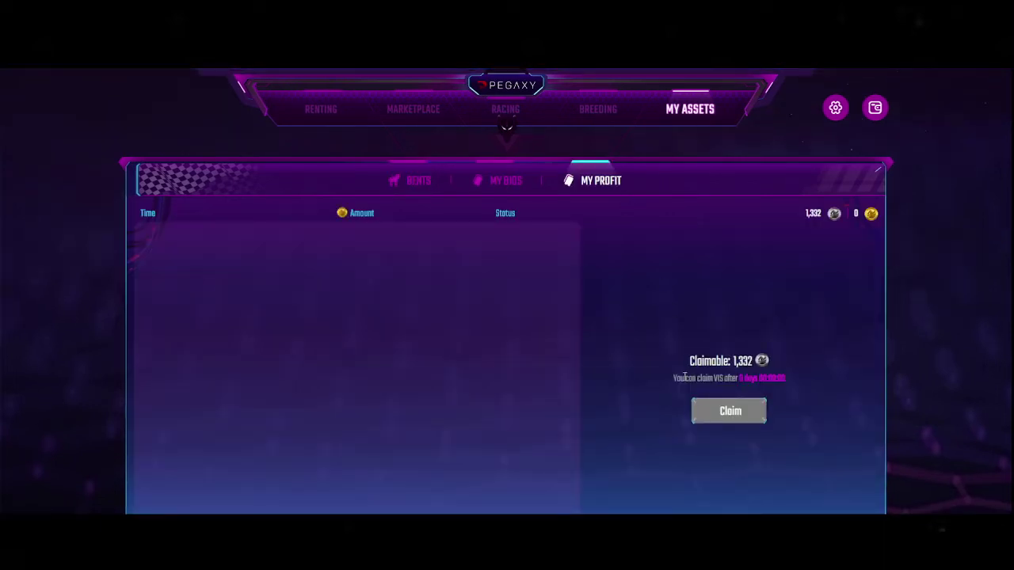
pyautogui.moveTo(674, 380); pyautogui.dragTo(794, 382)
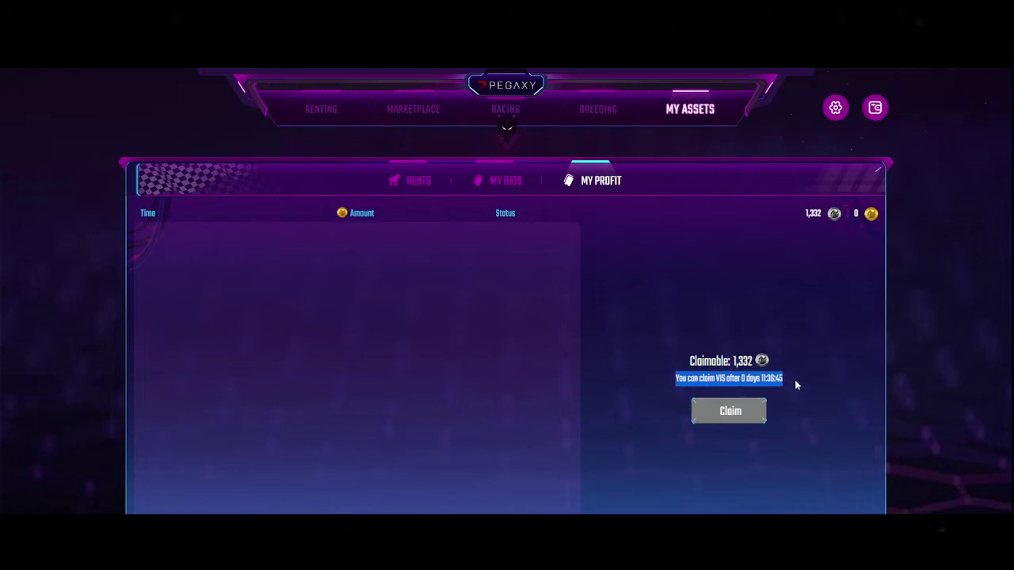
pyautogui.moveTo(796, 381)
pyautogui.mouseDown()
pyautogui.moveTo(681, 379)
pyautogui.moveTo(783, 382)
pyautogui.mouseUp()
pyautogui.click(692, 372)
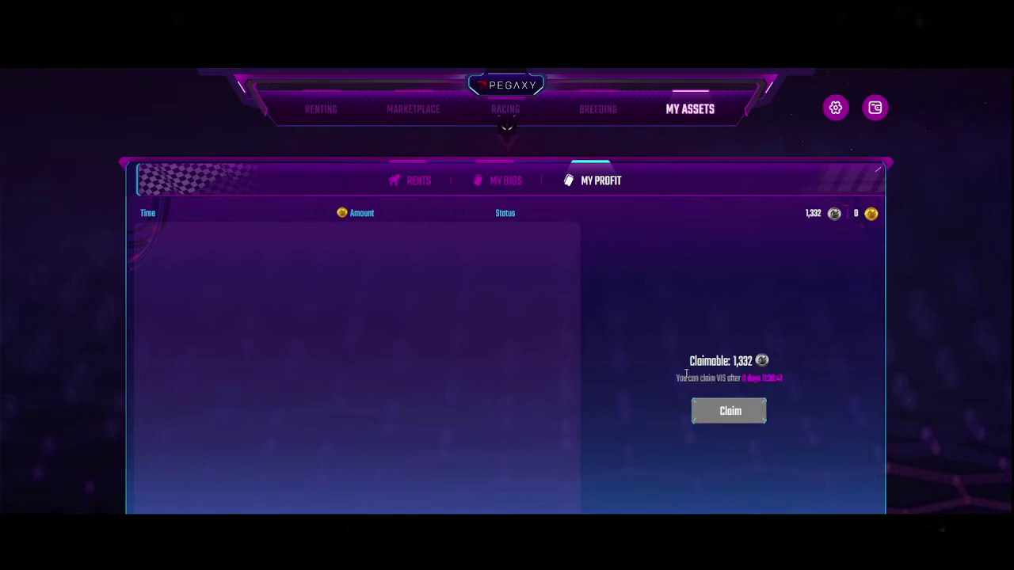
pyautogui.moveTo(676, 380); pyautogui.dragTo(790, 382)
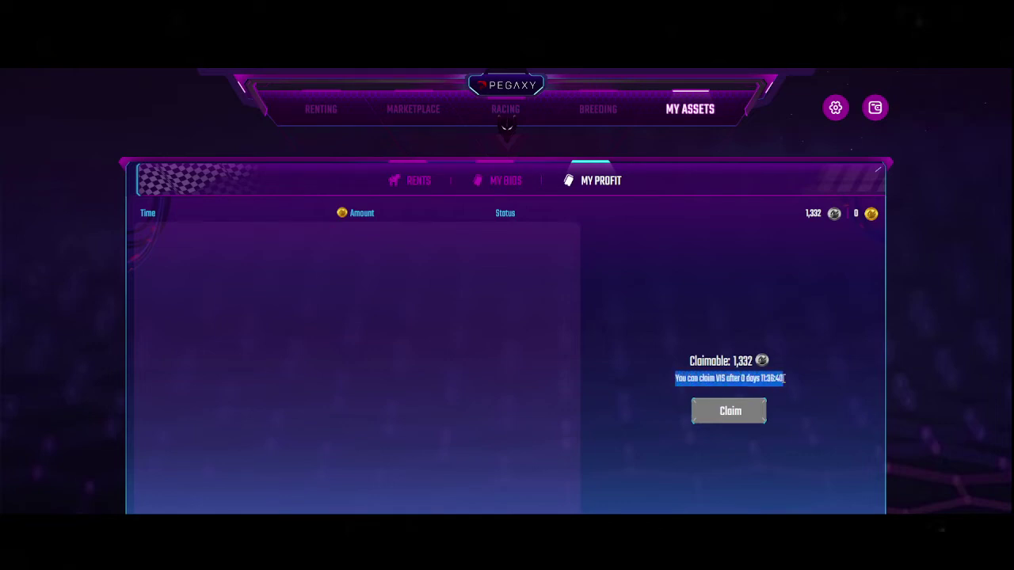
pyautogui.click(717, 321)
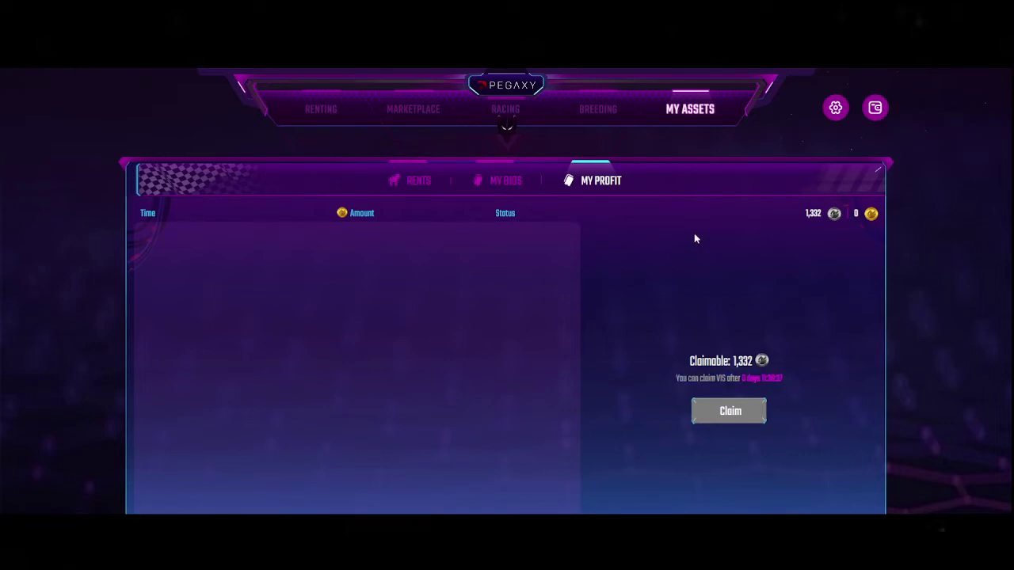
pyautogui.moveTo(701, 378); pyautogui.dragTo(800, 382)
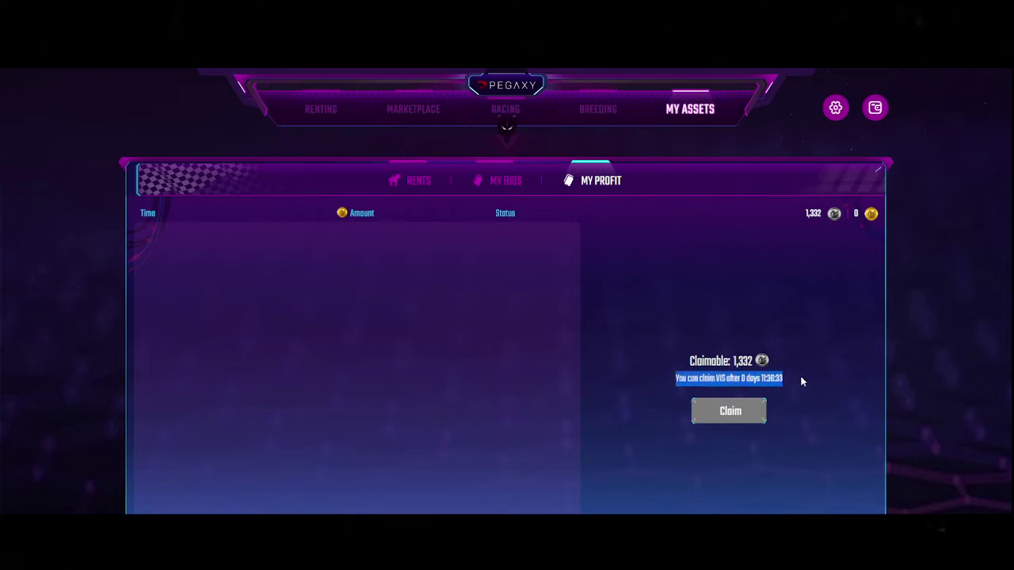
# - Reread the VIS claim countdown in My Profit, and go back to the Total Net in the pegaxy spreadsheet
pyautogui.click(748, 349)
pyautogui.moveTo(741, 380); pyautogui.dragTo(796, 383)
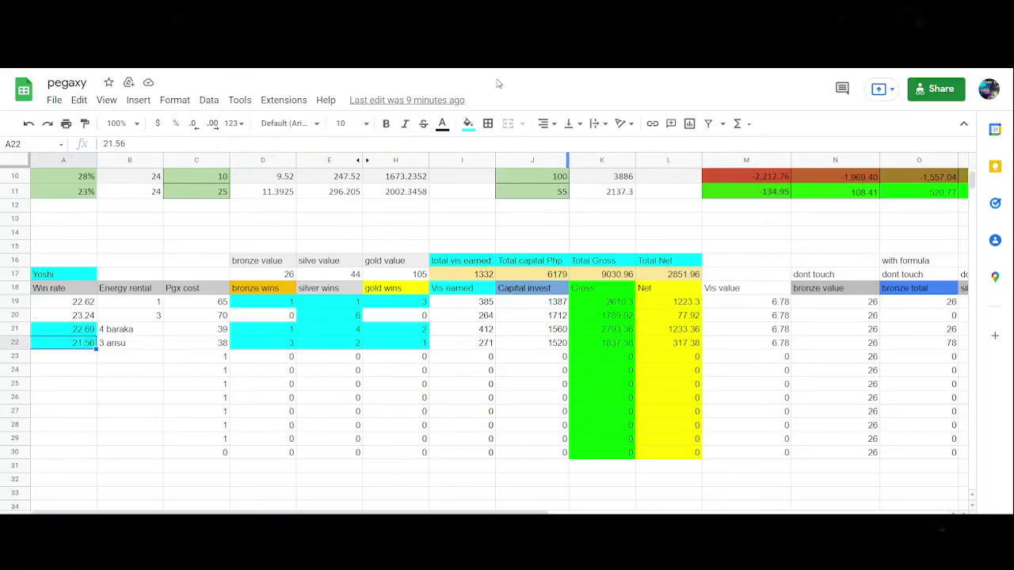
pyautogui.click(460, 248)
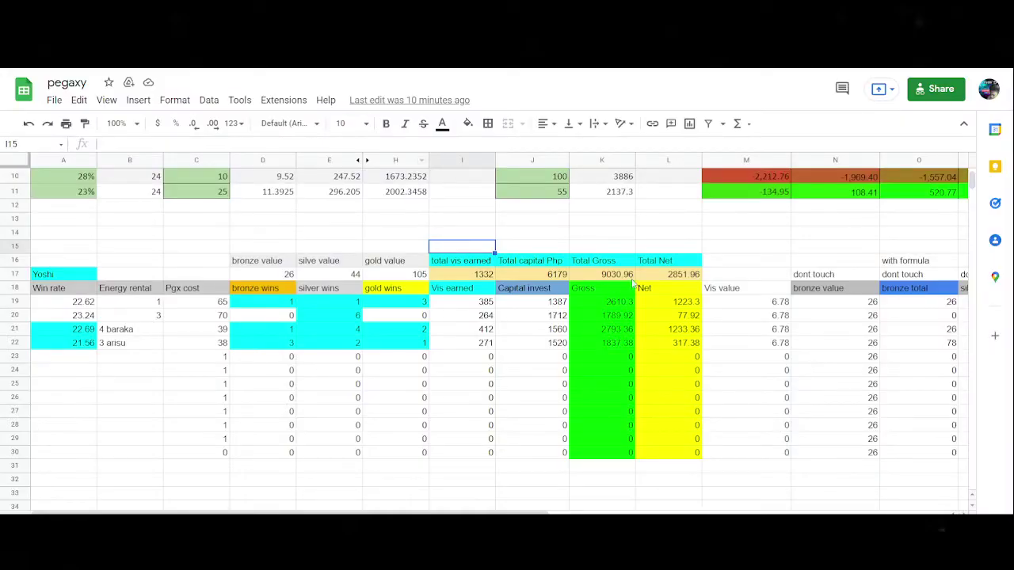
pyautogui.click(663, 274)
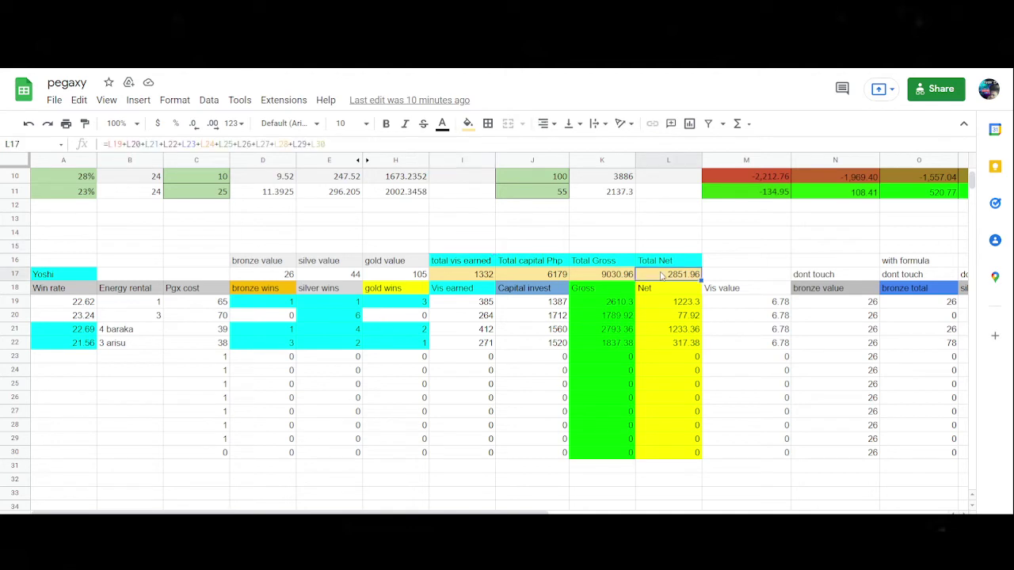
# - Go through the four recorded win rates in the pegaxy spreadsheet and compare them with the Total Net
pyautogui.click(77, 303)
pyautogui.click(76, 316)
pyautogui.click(73, 329)
pyautogui.click(69, 343)
pyautogui.click(68, 304)
pyautogui.click(65, 318)
pyautogui.click(67, 330)
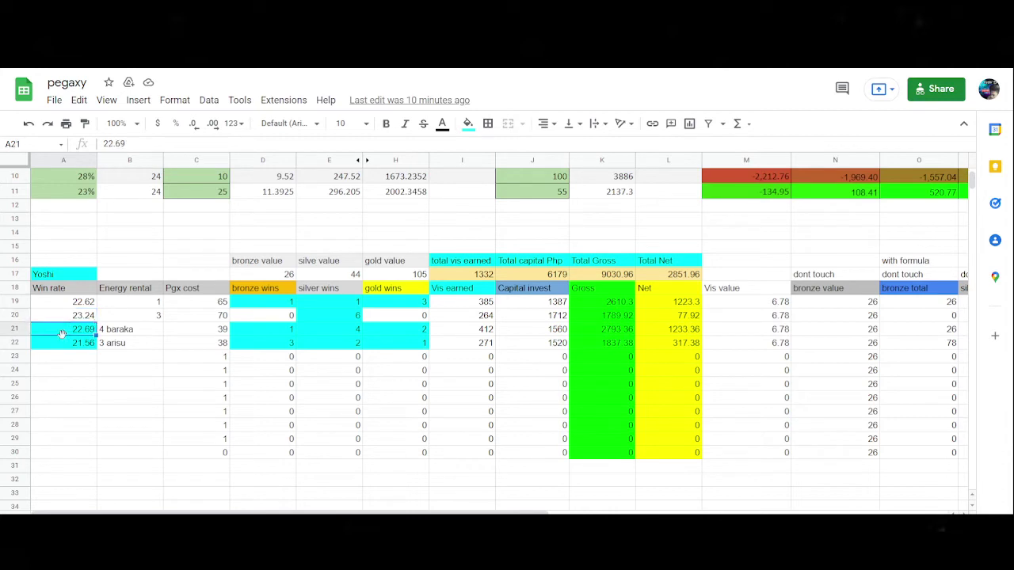
pyautogui.click(64, 345)
pyautogui.click(64, 305)
pyautogui.click(63, 317)
pyautogui.click(61, 331)
pyautogui.click(59, 345)
pyautogui.click(78, 360)
pyautogui.click(76, 370)
pyautogui.click(665, 275)
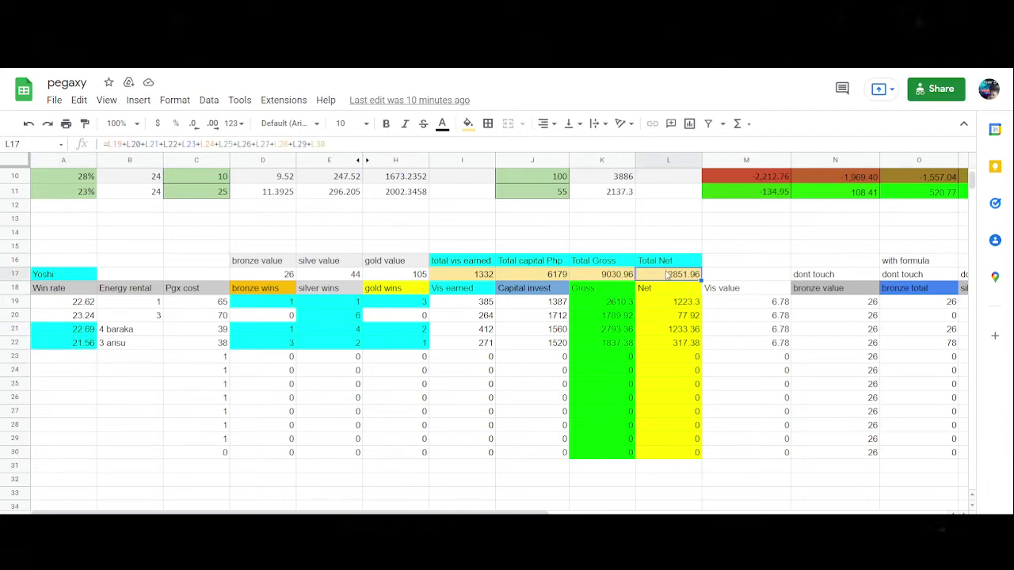
# - Review the Win rate column from row 19 through row 24 against the Total Net in L17
pyautogui.click(67, 363)
pyautogui.click(72, 377)
pyautogui.click(77, 361)
pyautogui.click(86, 308)
pyautogui.click(84, 319)
pyautogui.click(80, 331)
pyautogui.click(82, 344)
pyautogui.click(84, 358)
pyautogui.click(80, 370)
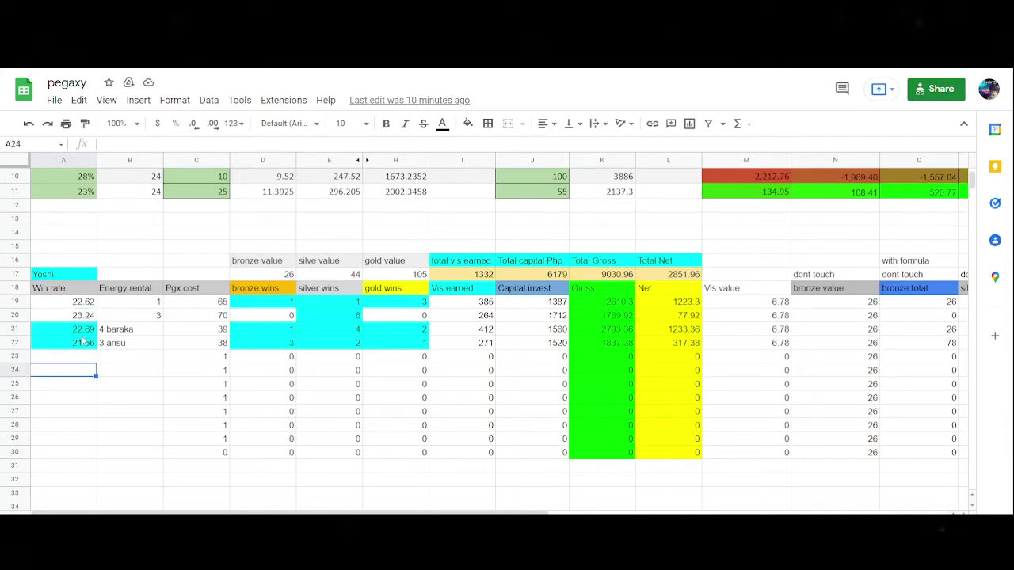
pyautogui.click(91, 306)
pyautogui.click(88, 315)
pyautogui.click(85, 328)
pyautogui.click(83, 342)
pyautogui.click(89, 304)
pyautogui.click(86, 317)
pyautogui.click(79, 333)
pyautogui.click(79, 347)
pyautogui.click(655, 275)
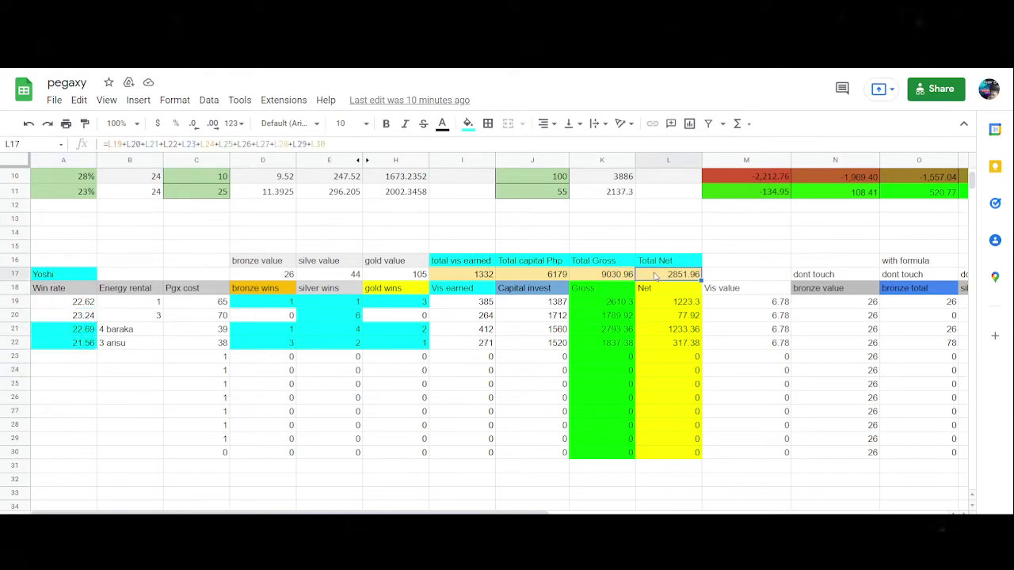
pyautogui.click(74, 361)
pyautogui.click(69, 373)
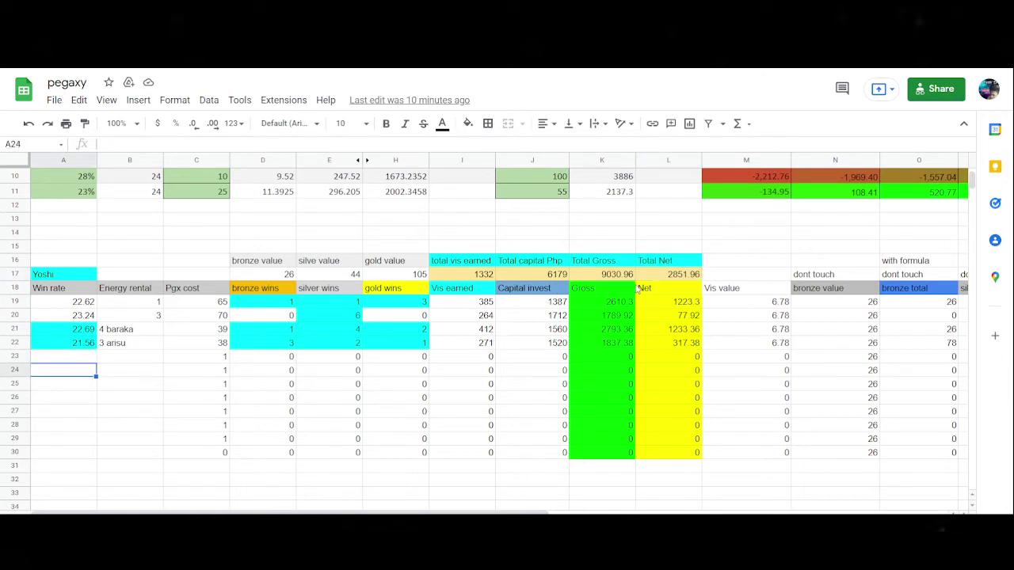
pyautogui.click(667, 276)
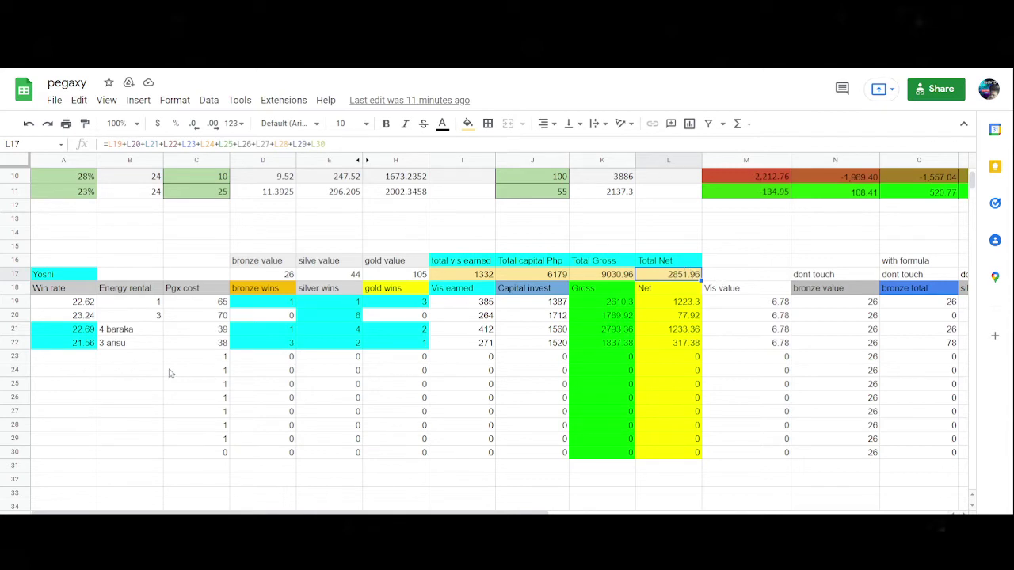
pyautogui.click(79, 359)
pyautogui.click(83, 373)
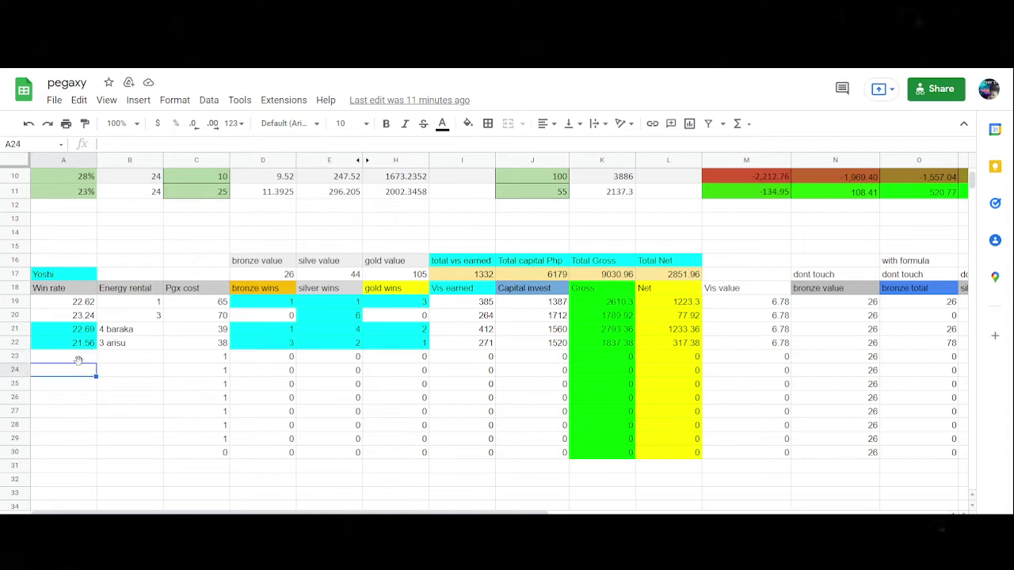
pyautogui.click(79, 361)
pyautogui.click(82, 369)
pyautogui.click(81, 363)
pyautogui.click(81, 375)
pyautogui.click(79, 360)
pyautogui.click(84, 372)
pyautogui.click(74, 386)
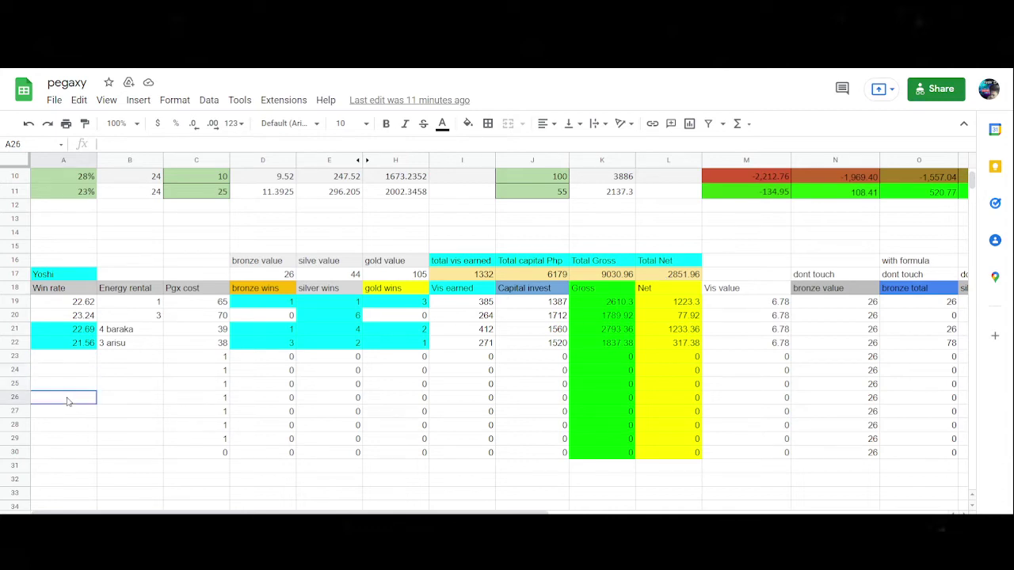
pyautogui.click(80, 358)
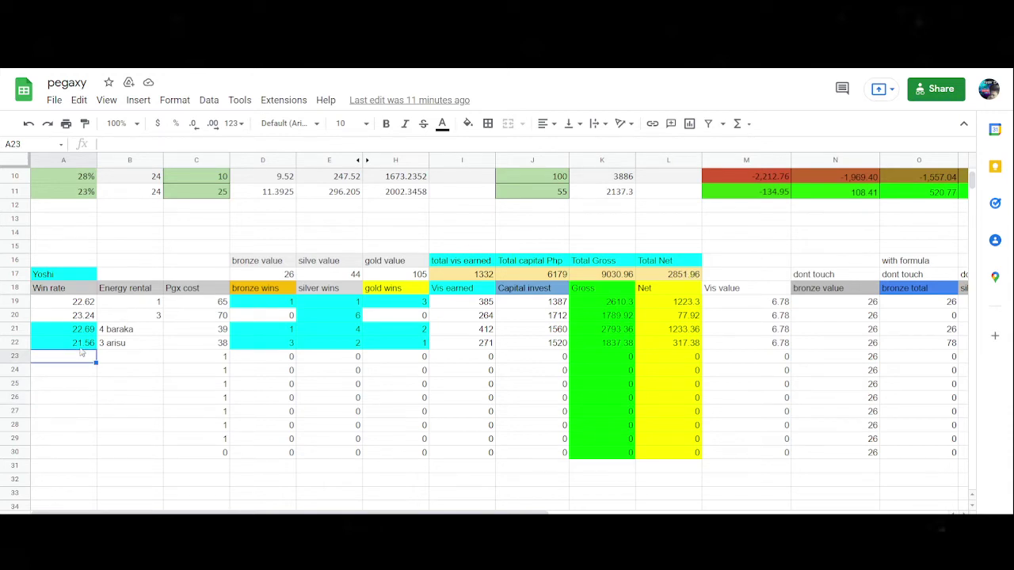
pyautogui.press('Down')
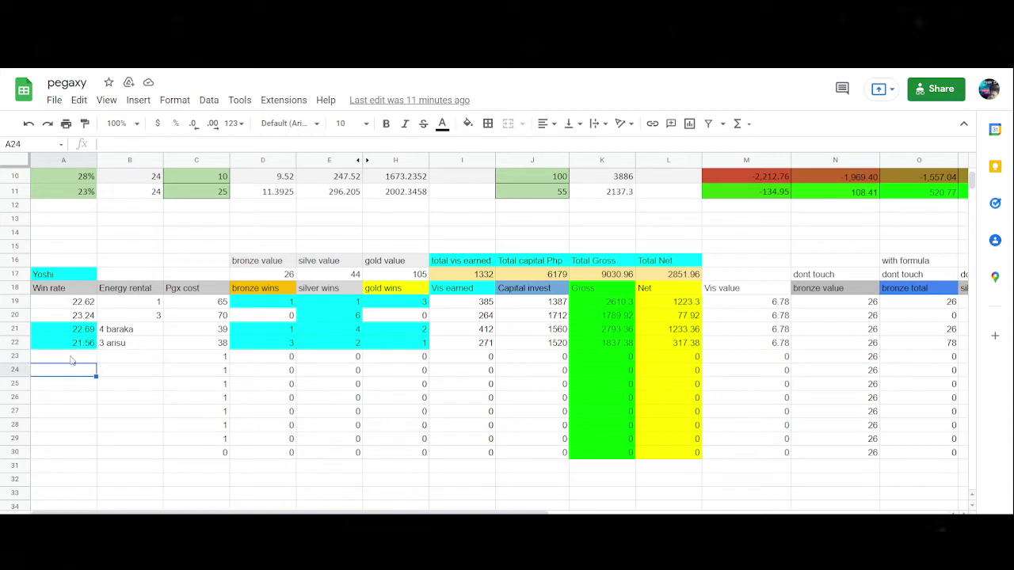
pyautogui.click(72, 360)
pyautogui.click(70, 370)
pyautogui.click(77, 360)
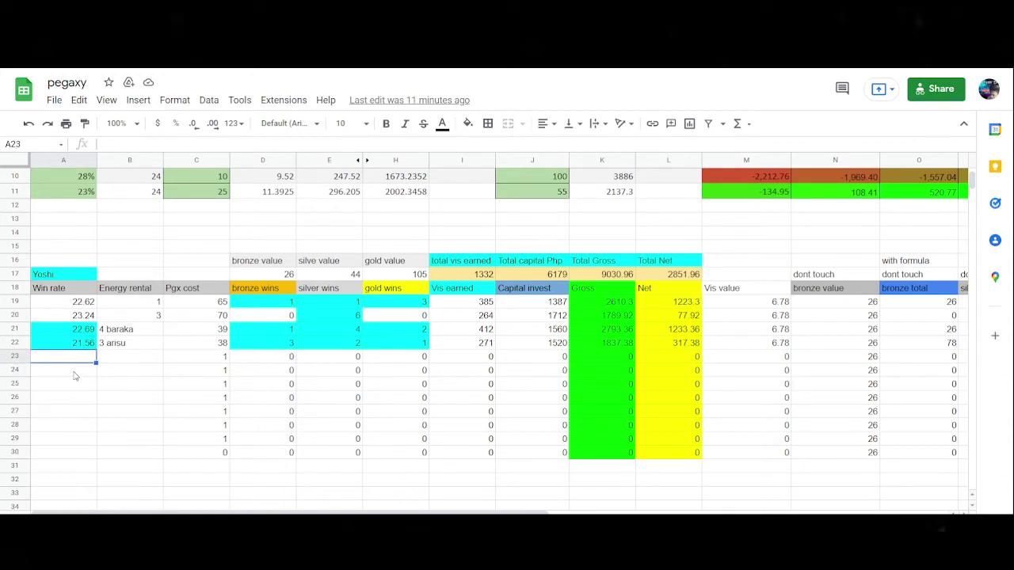
pyautogui.click(77, 371)
pyautogui.press('Up')
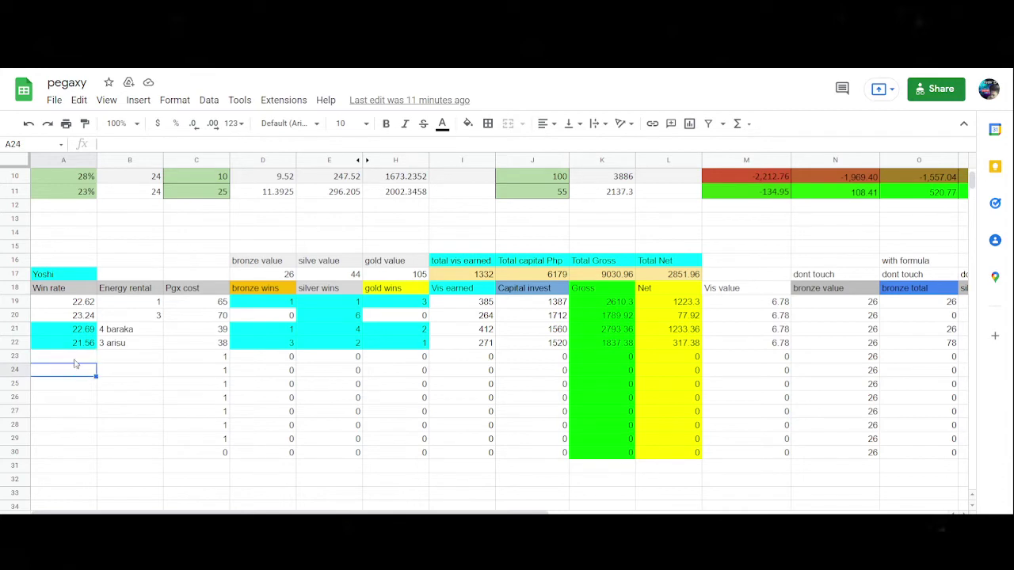
pyautogui.click(75, 367)
pyautogui.press('Down')
pyautogui.press('Down')
pyautogui.click(77, 383)
pyautogui.press('Down')
pyautogui.click(78, 360)
pyautogui.press('Down')
pyautogui.click(80, 387)
pyautogui.click(80, 397)
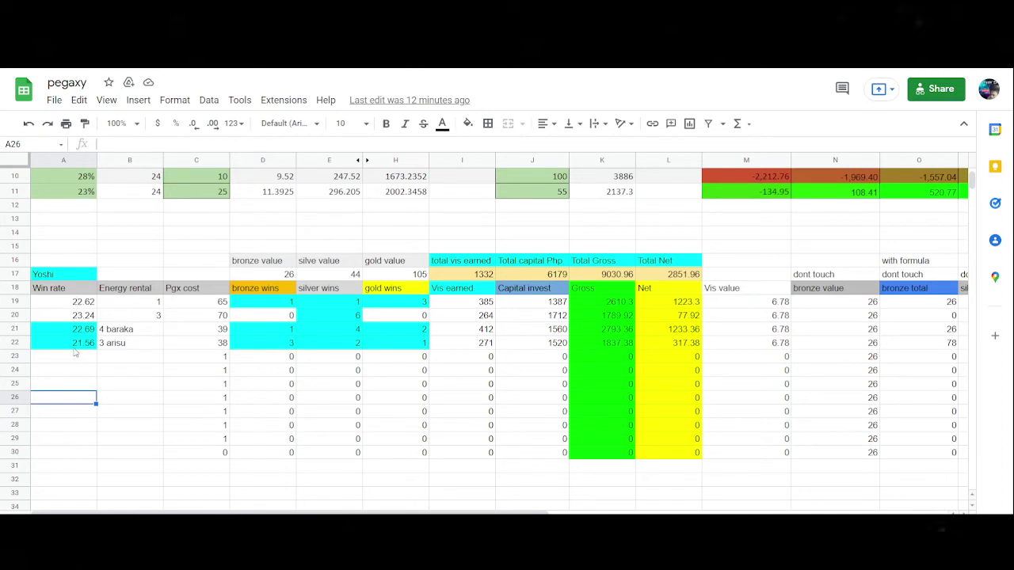
pyautogui.click(663, 276)
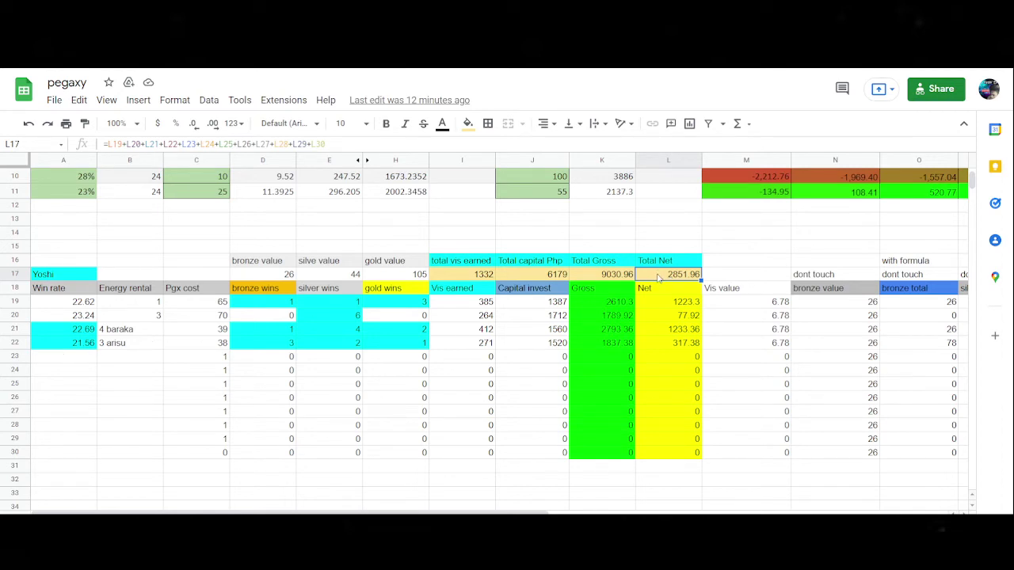
pyautogui.click(84, 358)
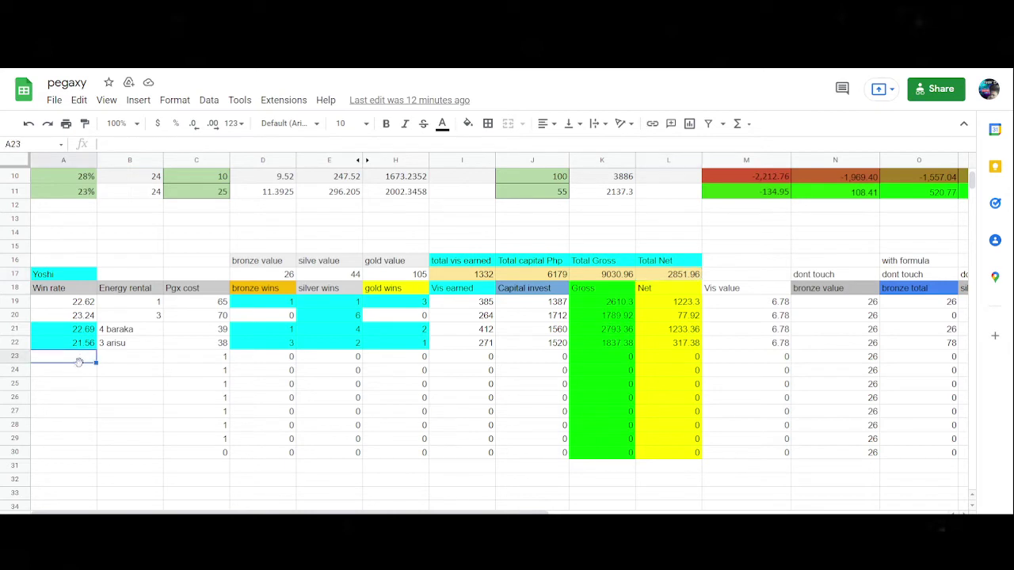
pyautogui.click(77, 372)
pyautogui.click(76, 386)
pyautogui.click(80, 398)
pyautogui.click(80, 412)
pyautogui.click(79, 396)
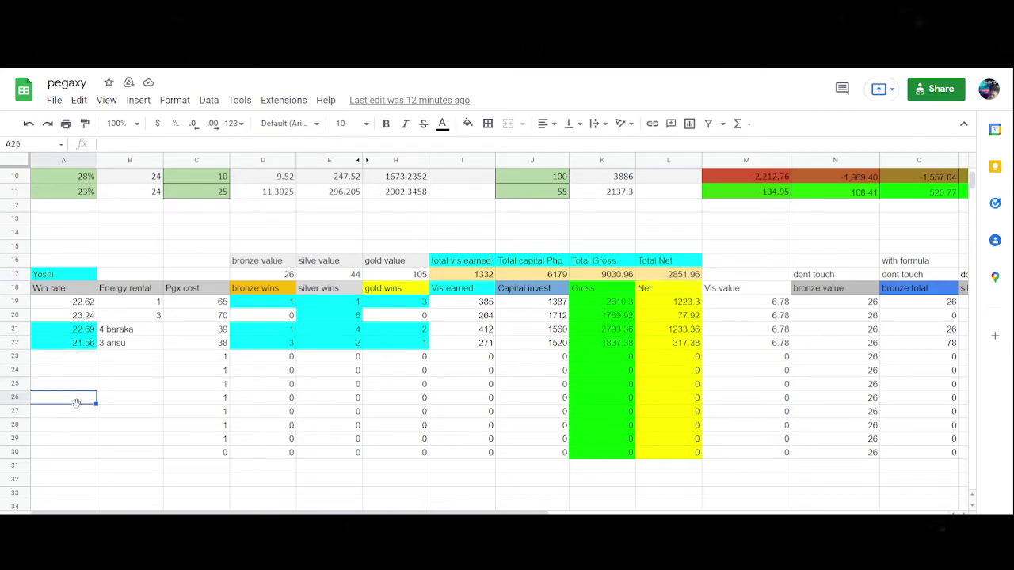
pyautogui.click(80, 411)
pyautogui.click(73, 397)
pyautogui.click(71, 385)
pyautogui.click(70, 375)
pyautogui.click(71, 359)
pyautogui.click(72, 371)
pyautogui.click(71, 388)
pyautogui.click(71, 399)
pyautogui.click(69, 413)
pyautogui.click(71, 398)
pyautogui.click(71, 385)
pyautogui.click(71, 371)
pyautogui.click(72, 358)
pyautogui.click(73, 373)
pyautogui.click(74, 384)
pyautogui.click(71, 398)
pyautogui.click(72, 412)
pyautogui.click(73, 426)
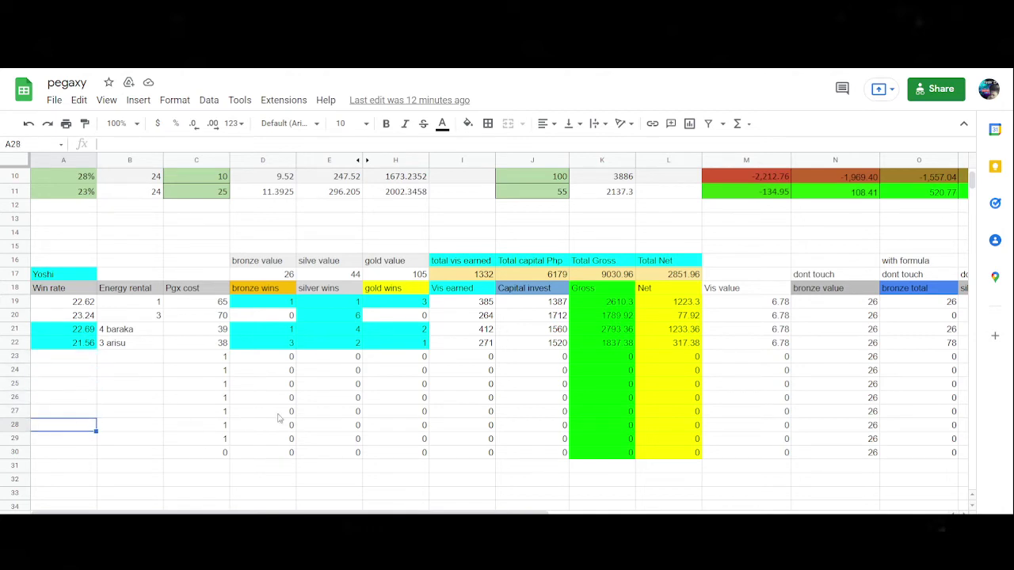
pyautogui.click(69, 453)
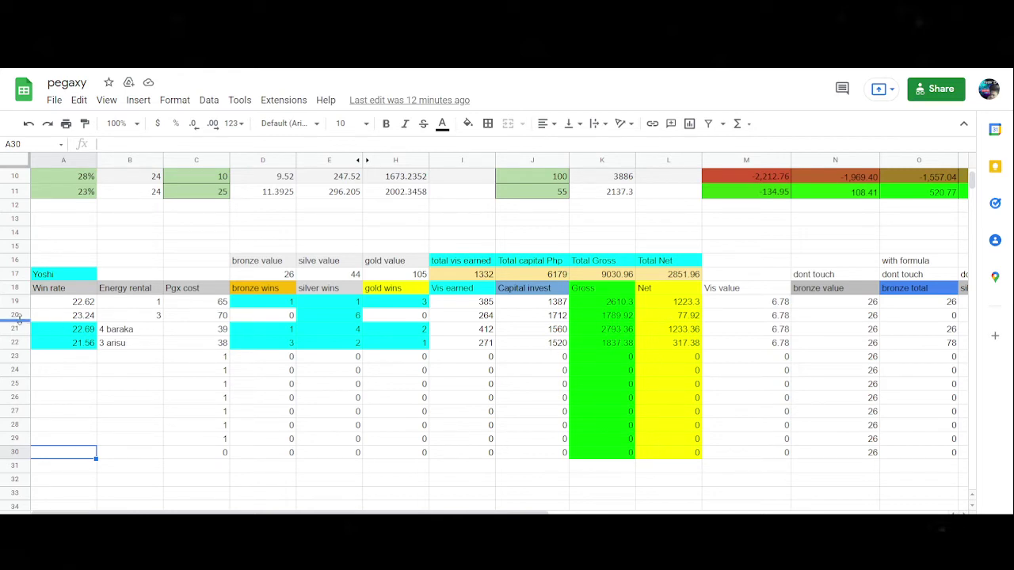
# - Recheck the win rates in rows 19 to 22 and look across the sheet's remaining columns
pyautogui.click(68, 303)
pyautogui.click(73, 318)
pyautogui.click(72, 331)
pyautogui.click(74, 345)
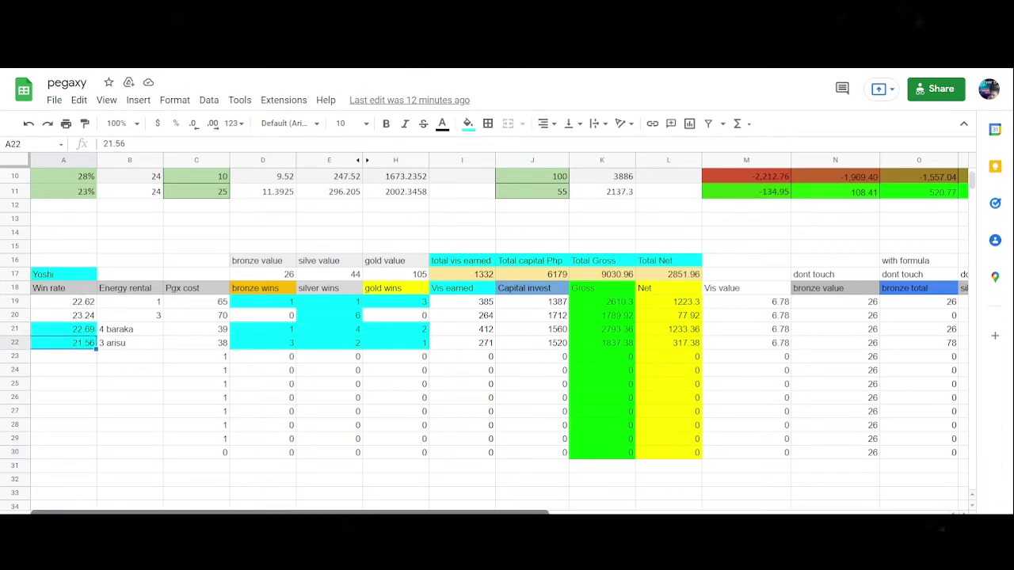
pyautogui.moveTo(594, 513); pyautogui.dragTo(739, 512)
pyautogui.hscroll(-5, 388, 396)
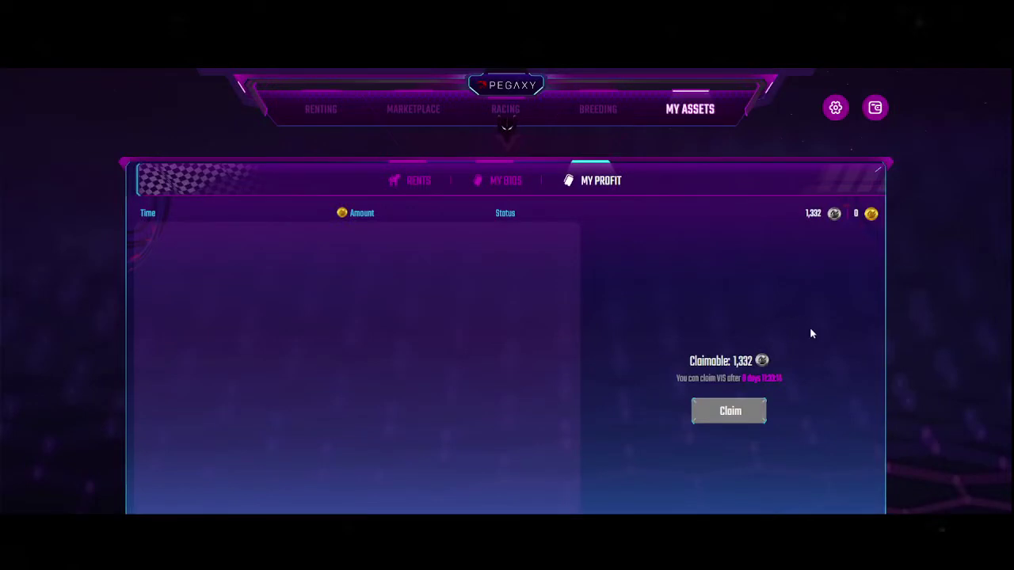
# - Switch to My Profit in Pegaxy and examine how long remains before the VIS can be claimed
pyautogui.moveTo(784, 379); pyautogui.dragTo(675, 379)
pyautogui.click(626, 322)
pyautogui.moveTo(742, 380); pyautogui.dragTo(785, 363)
# - Open the rented Pega Baraka's details, check its win rate, and return to the rented Pegas
pyautogui.click(421, 182)
pyautogui.click(242, 273)
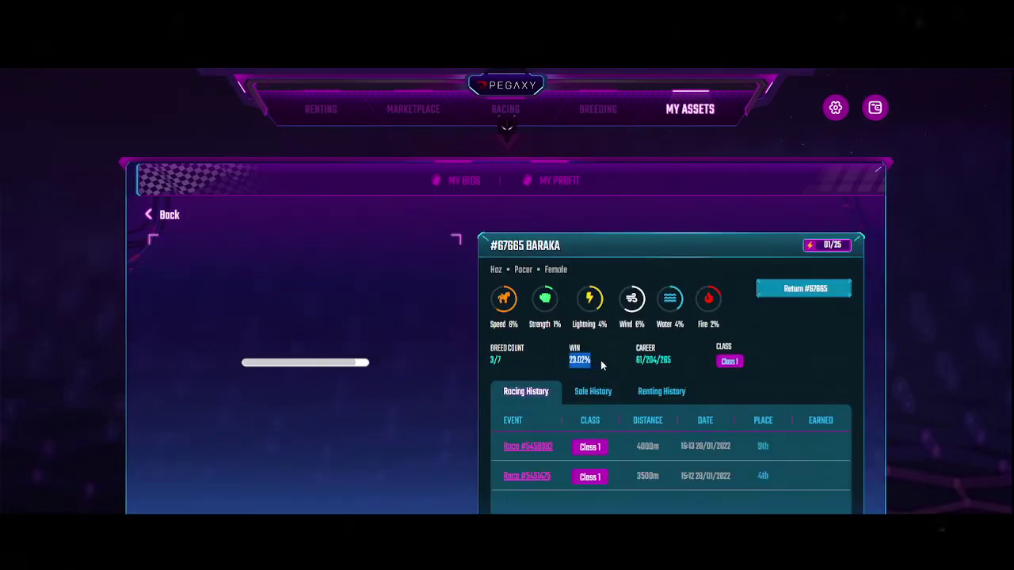
pyautogui.click(376, 181)
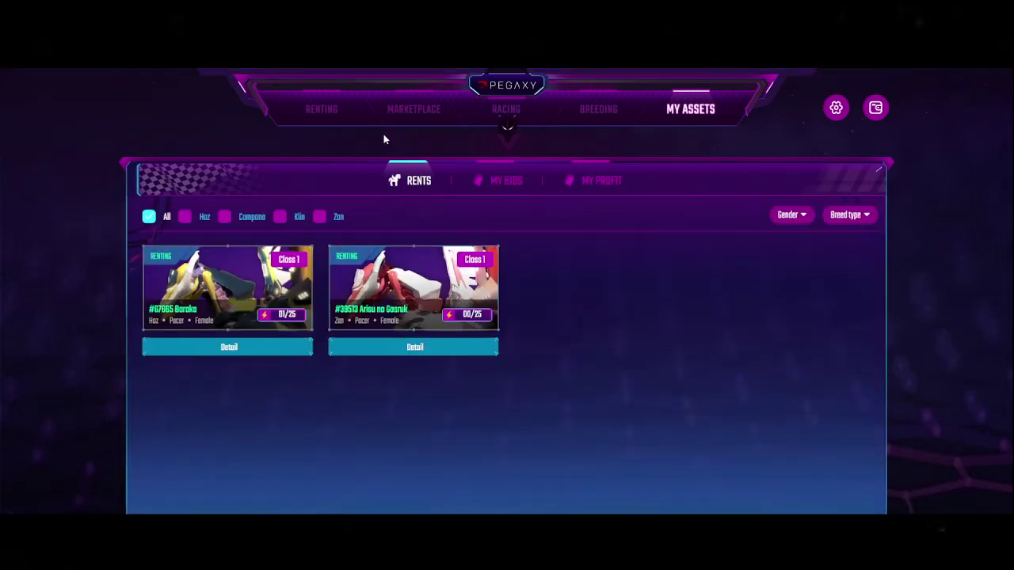
# - Open the pay-rent-fee rental listings, sort them from the lowest price, and look through the first page
pyautogui.click(341, 117)
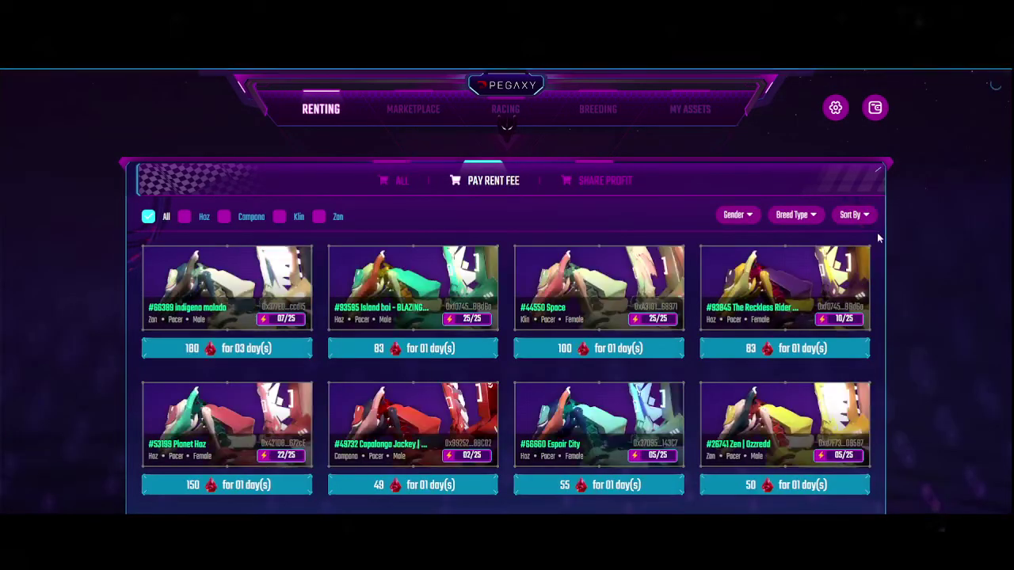
pyautogui.click(854, 214)
pyautogui.click(816, 274)
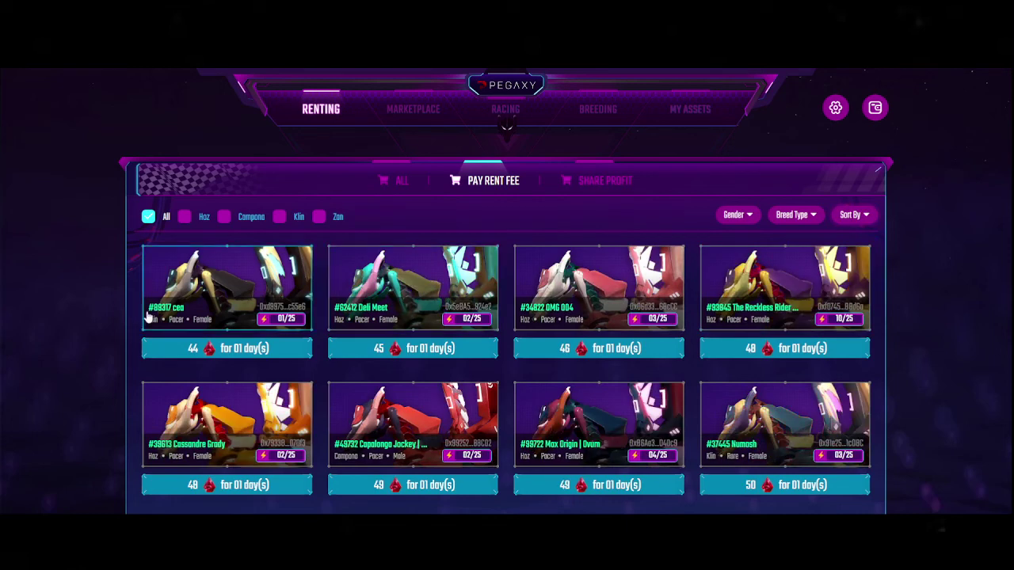
pyautogui.scroll(-2, 403, 363)
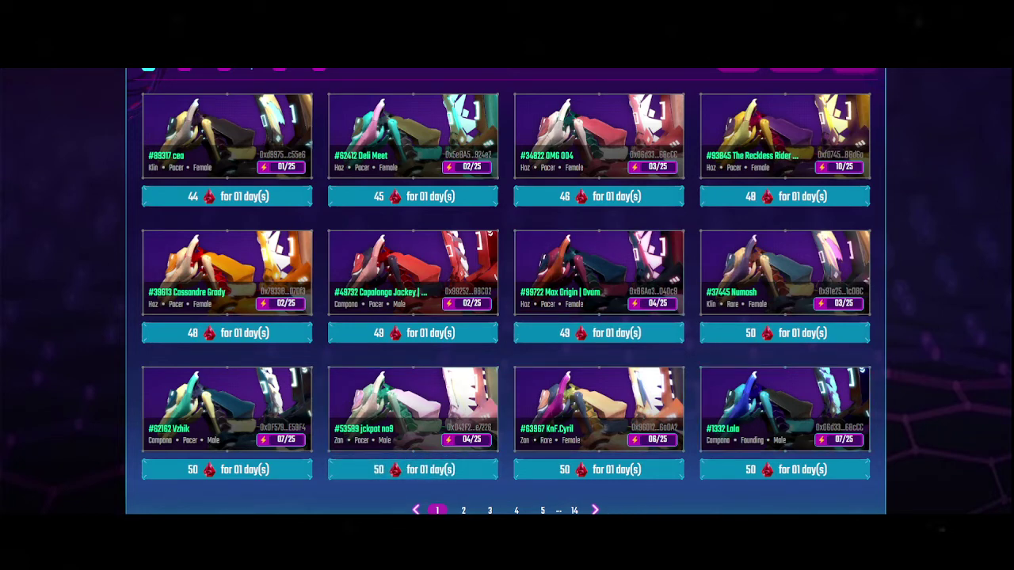
pyautogui.scroll(2, 512, 355)
pyautogui.scroll(-2, 470, 416)
pyautogui.scroll(-1, 469, 416)
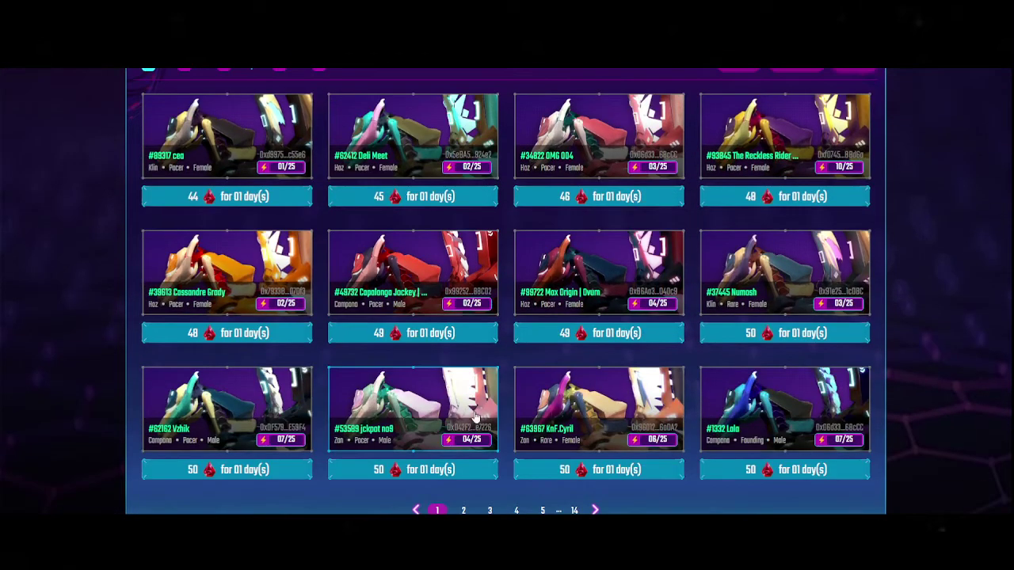
# - Look through the rental prices on pages 2 and 3 of the sorted pay-rent-fee listings
pyautogui.click(463, 511)
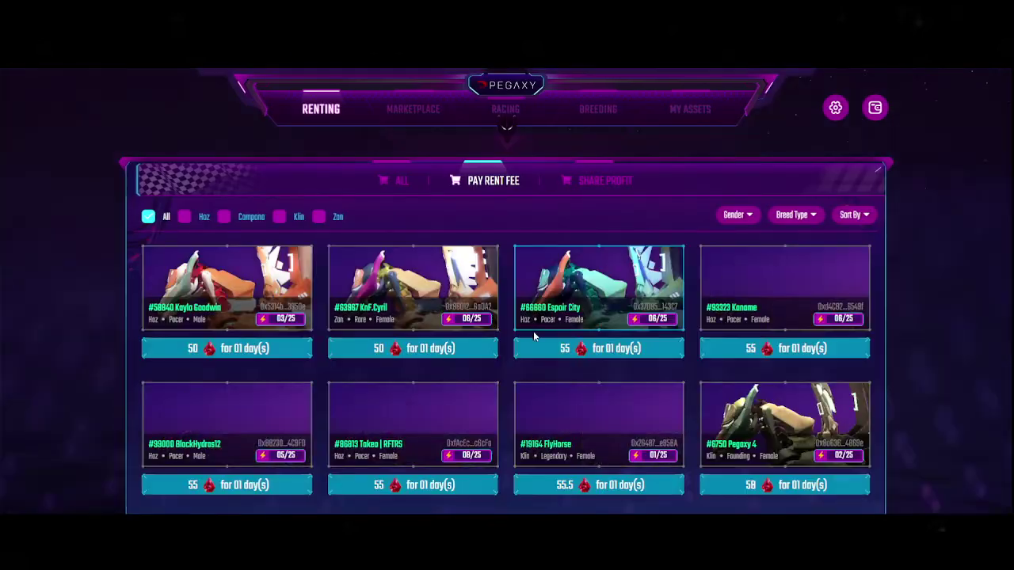
pyautogui.scroll(-3, 727, 434)
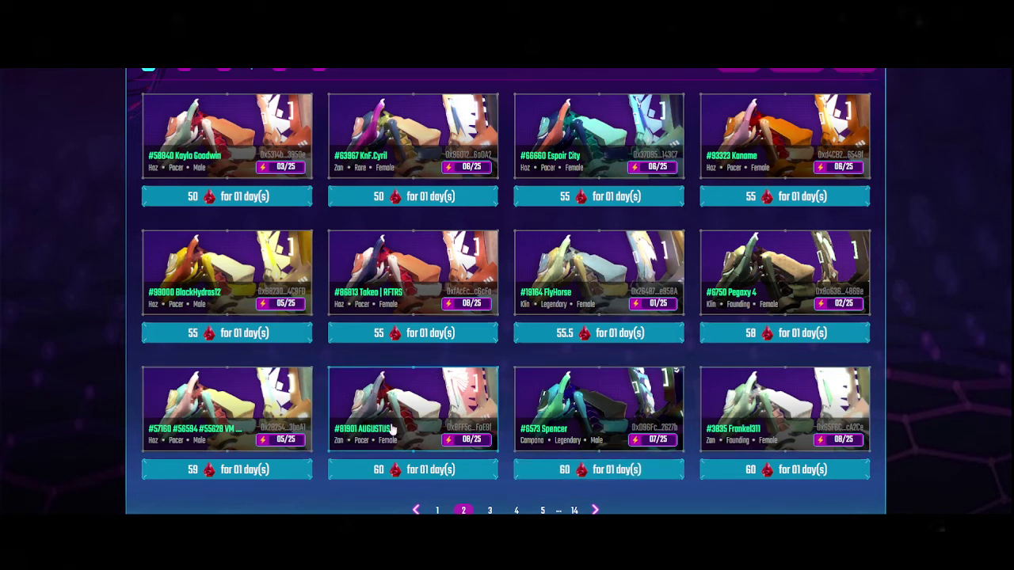
pyautogui.scroll(2, 546, 287)
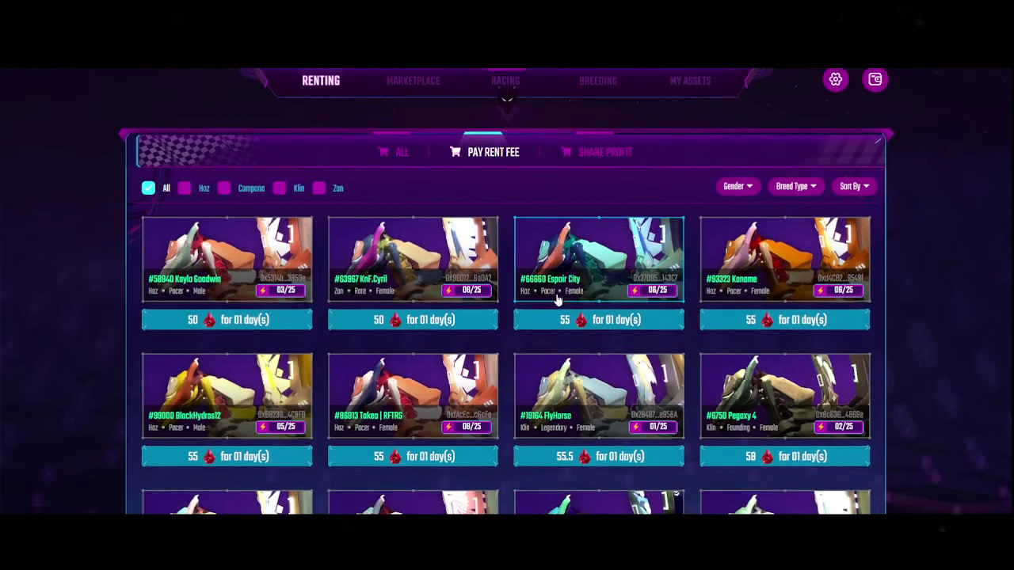
pyautogui.scroll(-2, 554, 317)
pyautogui.click(494, 509)
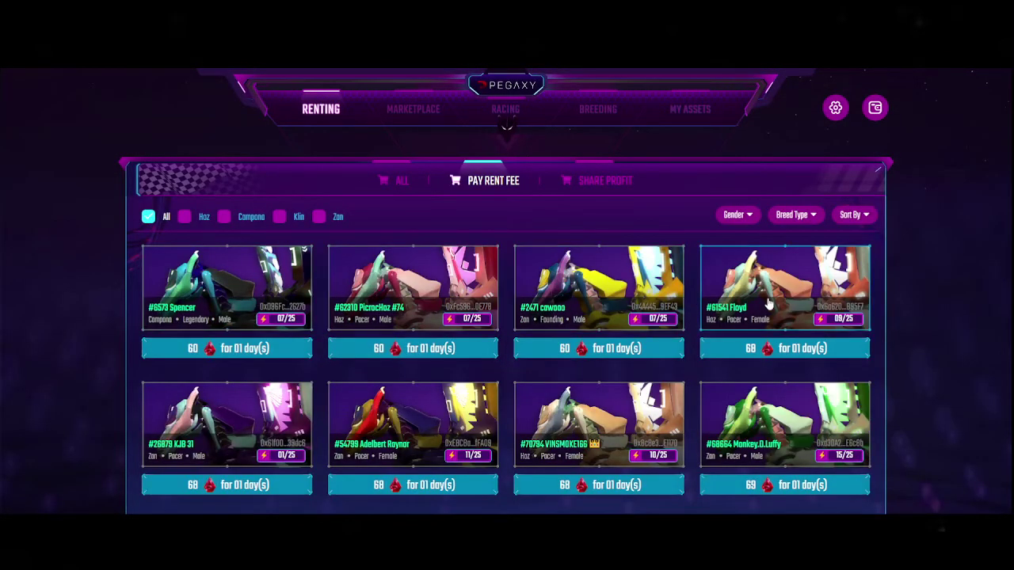
pyautogui.scroll(-2, 765, 304)
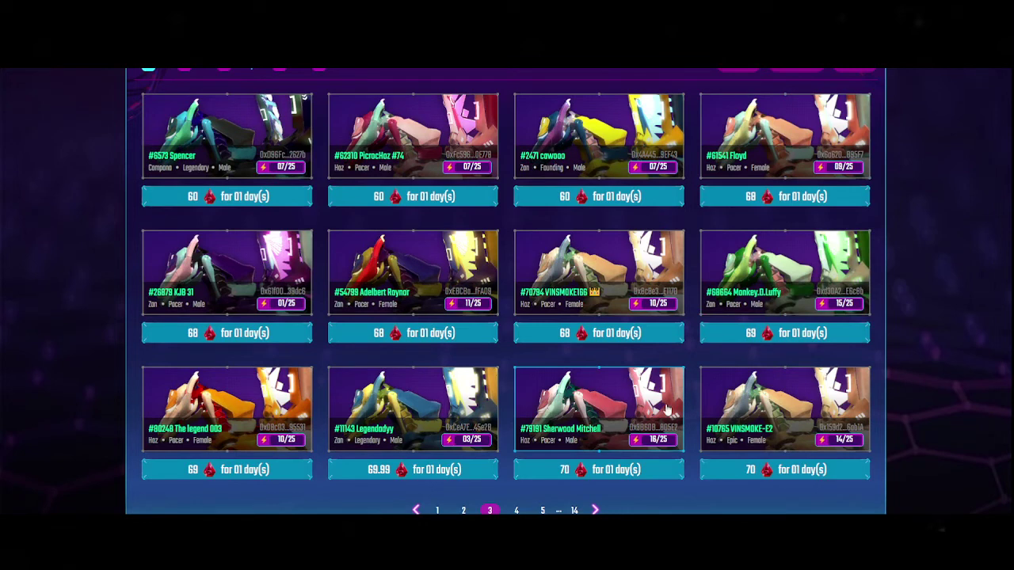
pyautogui.scroll(1, 376, 281)
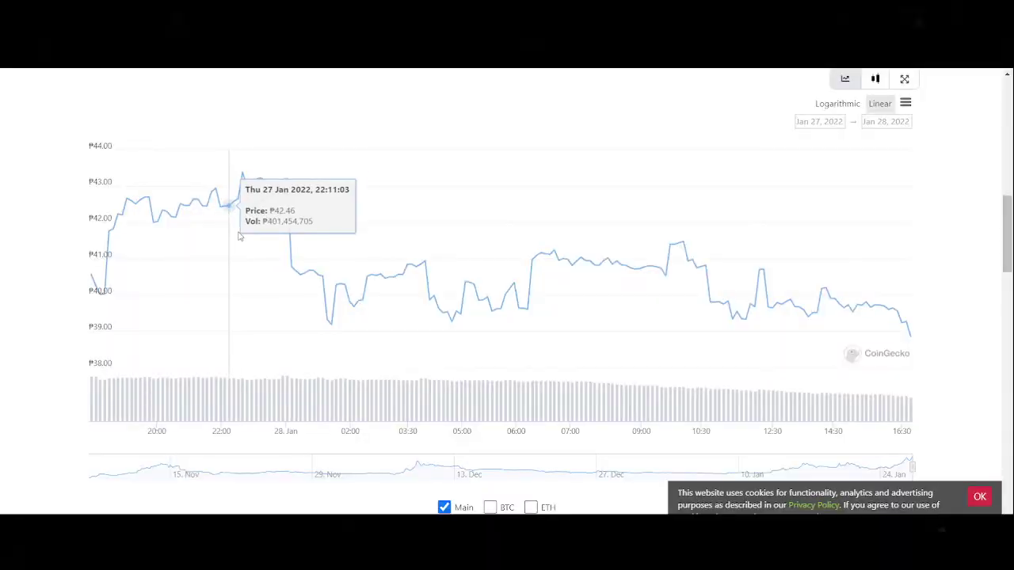
# - Examine the PGX price chart for 27–28 January 2022 on CoinGecko
pyautogui.scroll(10, 240, 235)
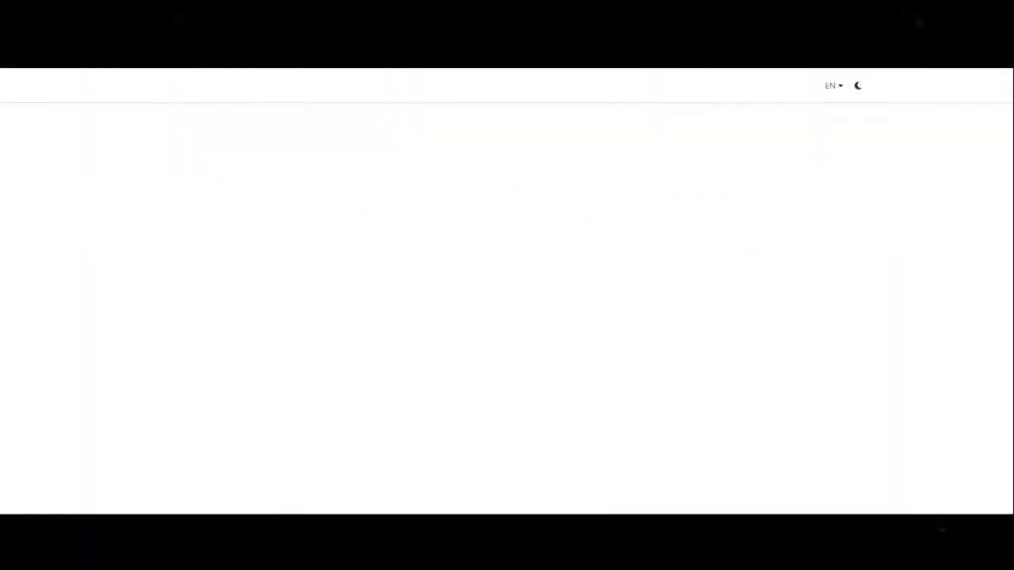
pyautogui.scroll(-5, 632, 275)
pyautogui.scroll(-5, 648, 282)
pyautogui.scroll(10, 912, 281)
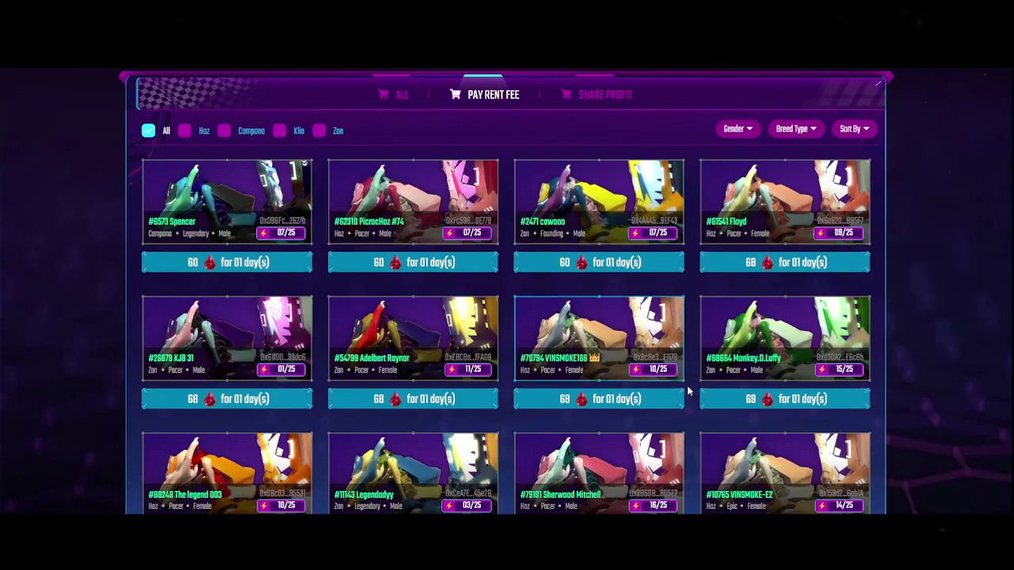
# - Switch back to Pegaxy, look over the rental prices on page 3 of the pay-rent-fee listings, and return to page 2
pyautogui.scroll(-1, 686, 389)
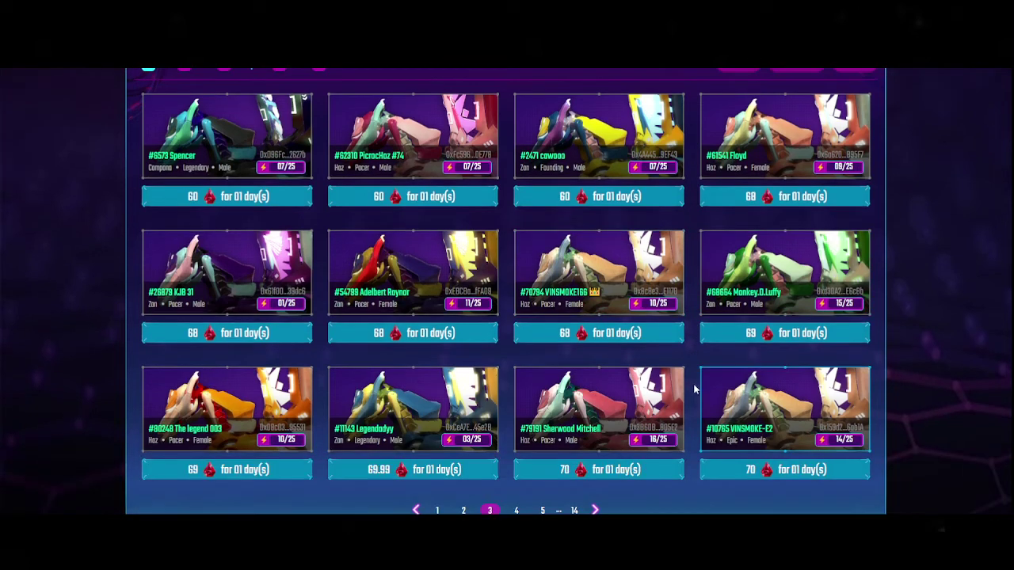
pyautogui.scroll(3, 693, 388)
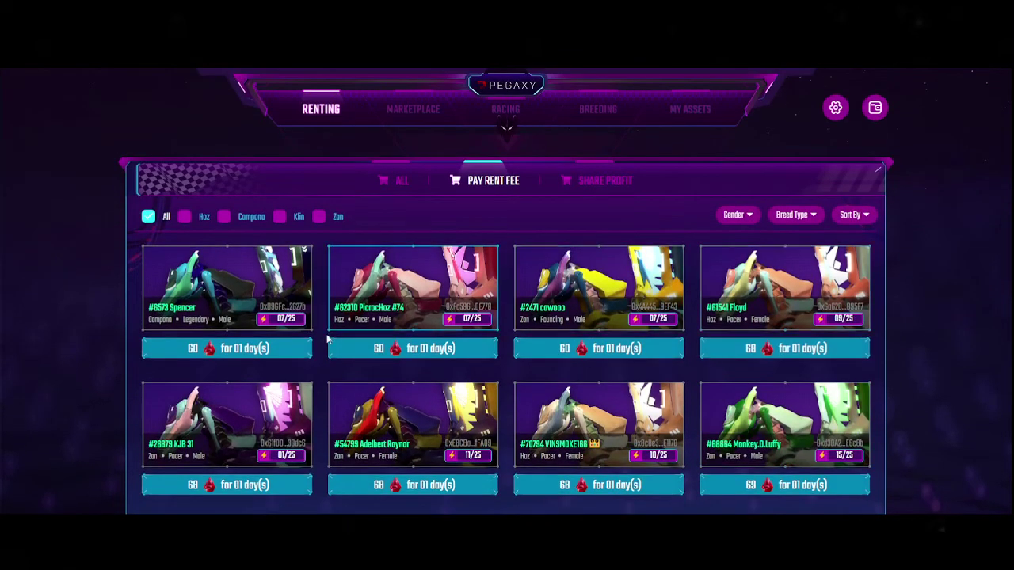
pyautogui.scroll(-2, 448, 248)
pyautogui.scroll(2, 448, 248)
pyautogui.scroll(-2, 497, 470)
pyautogui.click(464, 511)
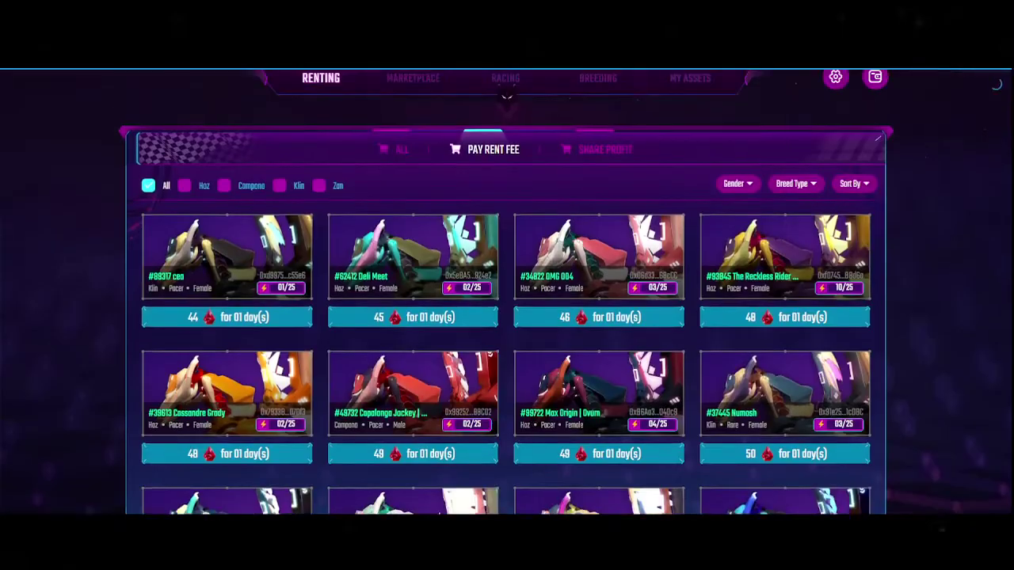
# - Open the details of the rental Pega cea (#89317) and check its win rate
pyautogui.click(200, 290)
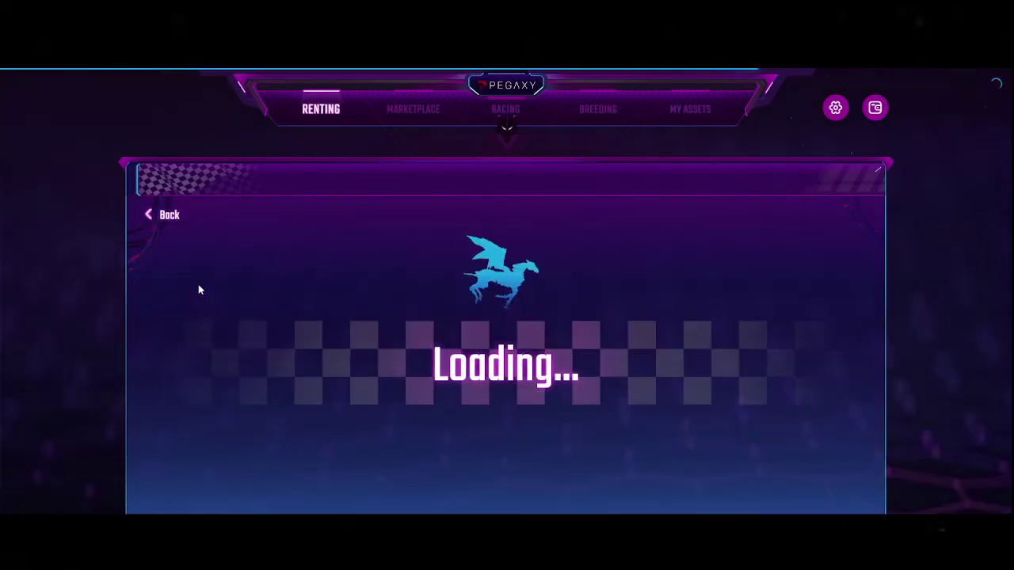
pyautogui.moveTo(572, 364); pyautogui.dragTo(598, 362)
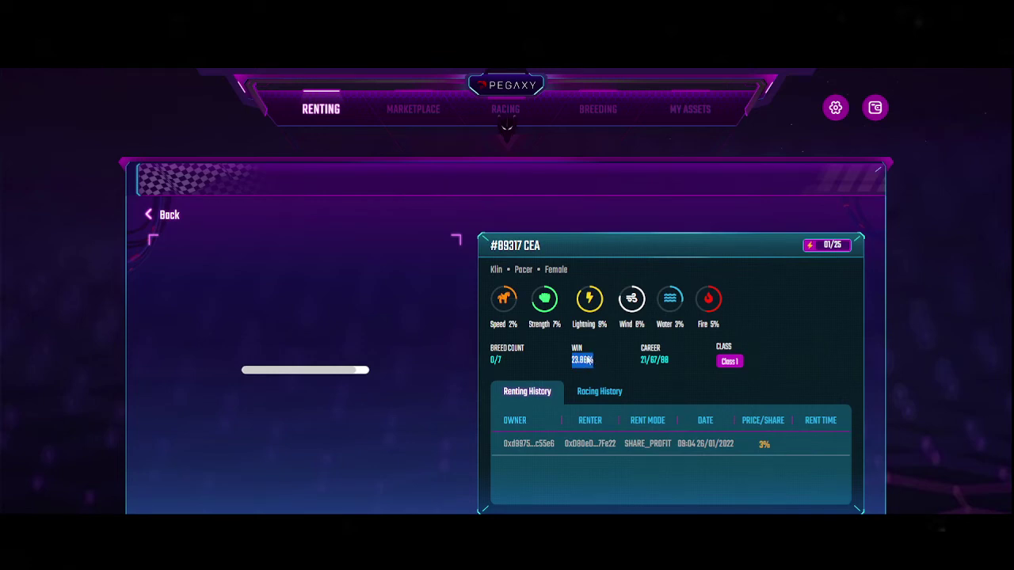
pyautogui.click(601, 361)
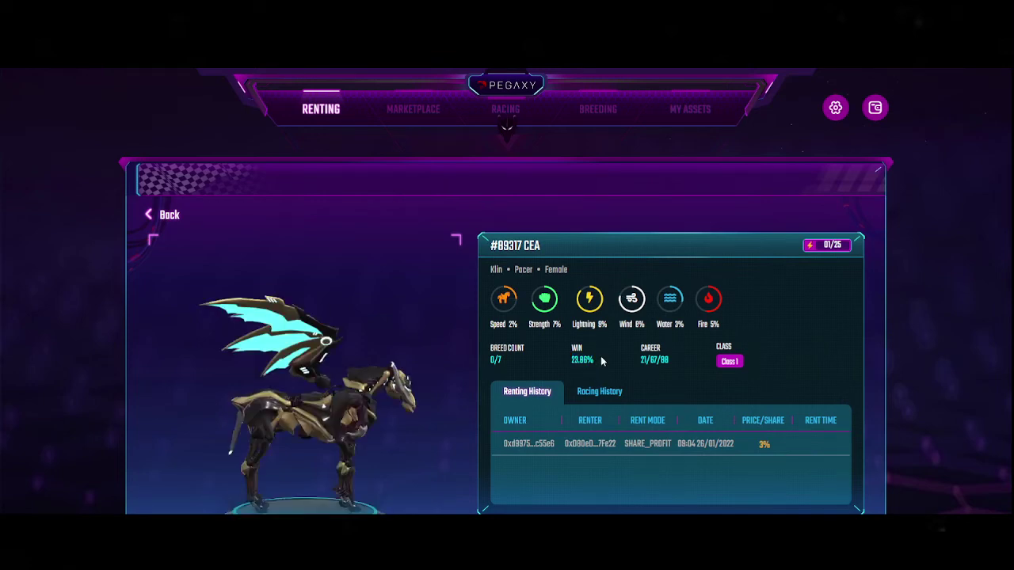
# - Open the Pega's racing history and examine its placings, race dates and VIS earnings from the newest to the oldest races
pyautogui.click(604, 396)
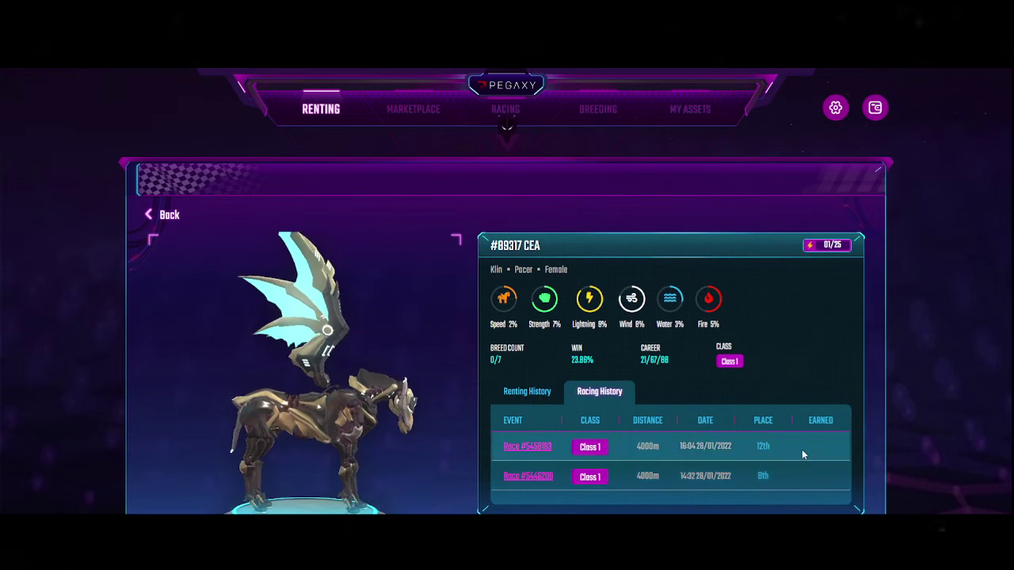
pyautogui.scroll(-3, 806, 454)
pyautogui.scroll(-3, 798, 452)
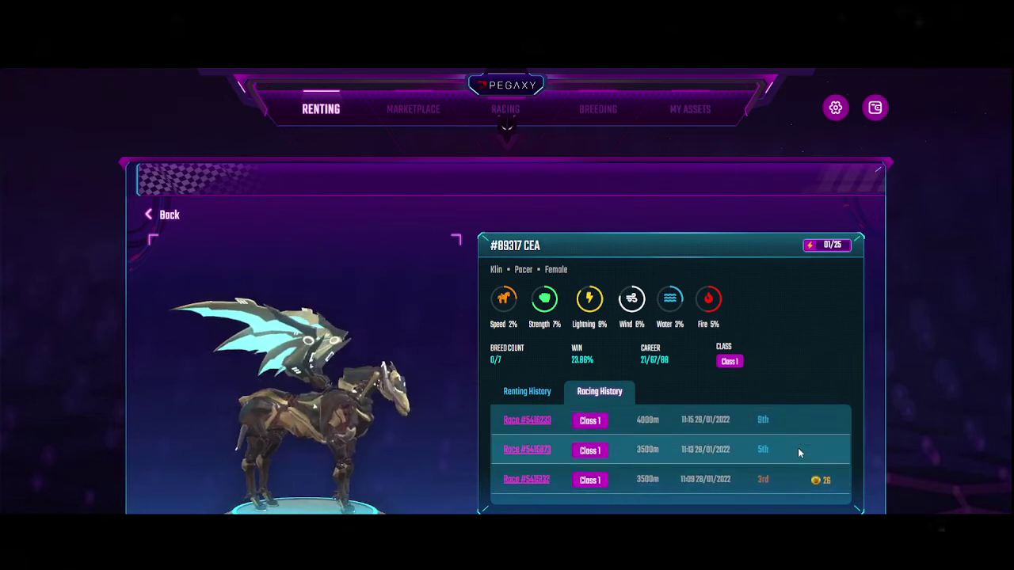
pyautogui.scroll(-5, 799, 447)
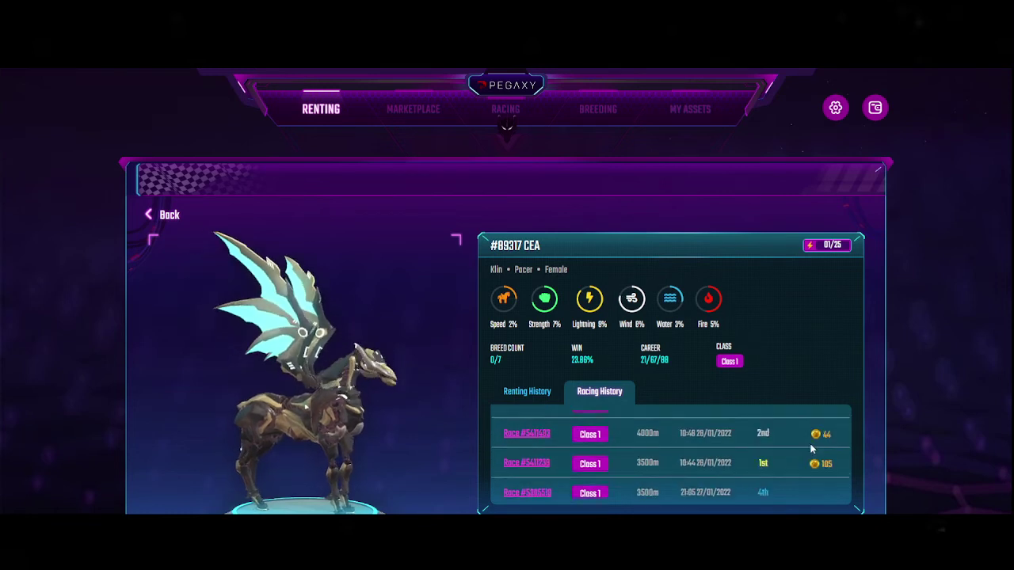
pyautogui.scroll(2, 807, 450)
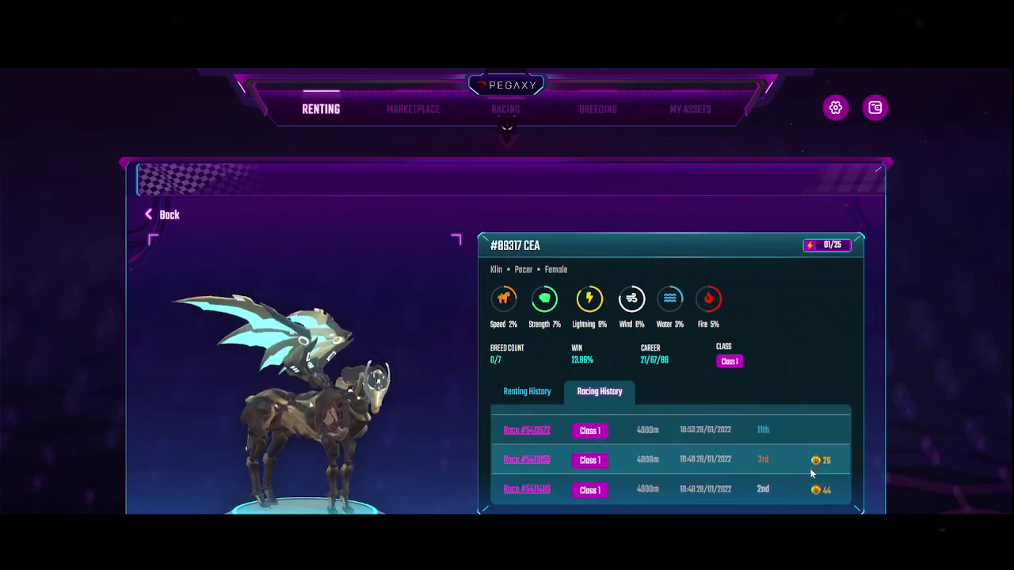
pyautogui.scroll(-3, 810, 473)
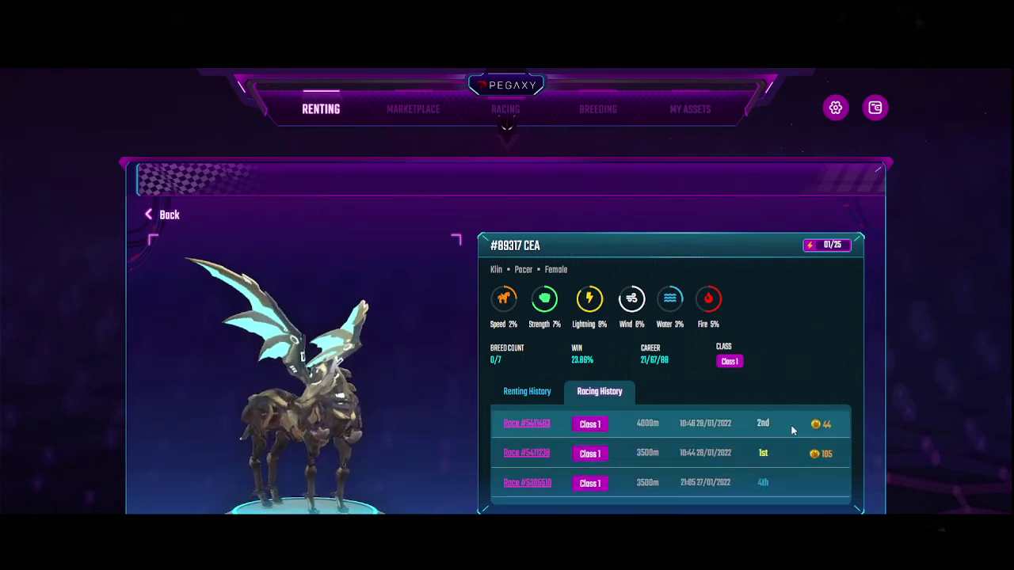
pyautogui.scroll(2, 800, 444)
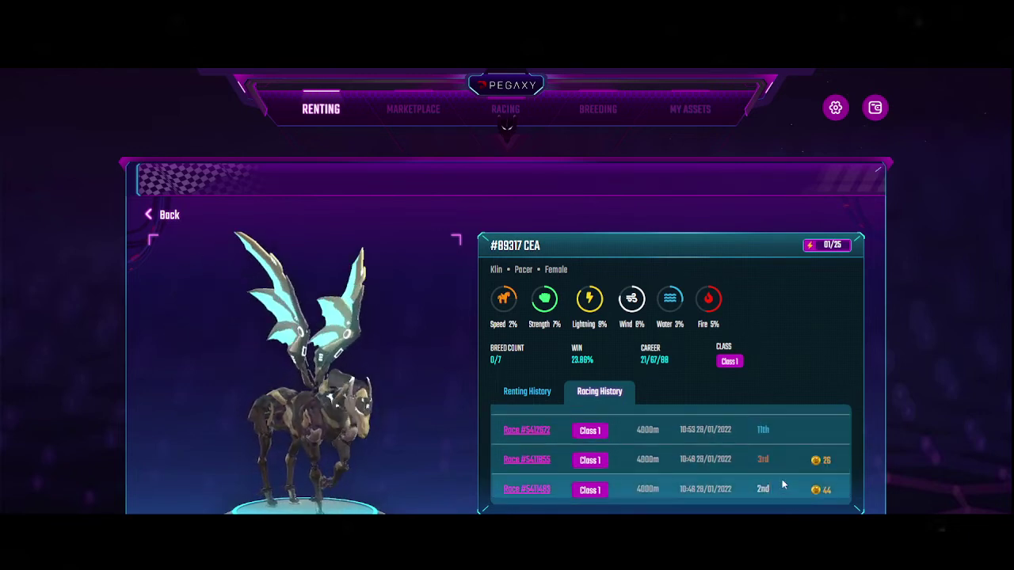
pyautogui.scroll(-3, 789, 464)
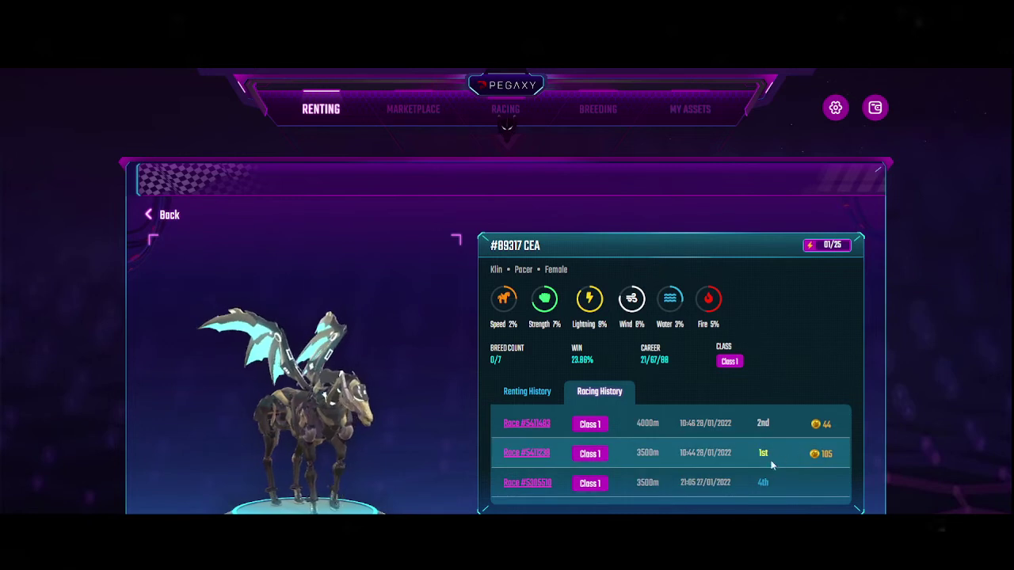
pyautogui.scroll(-5, 812, 452)
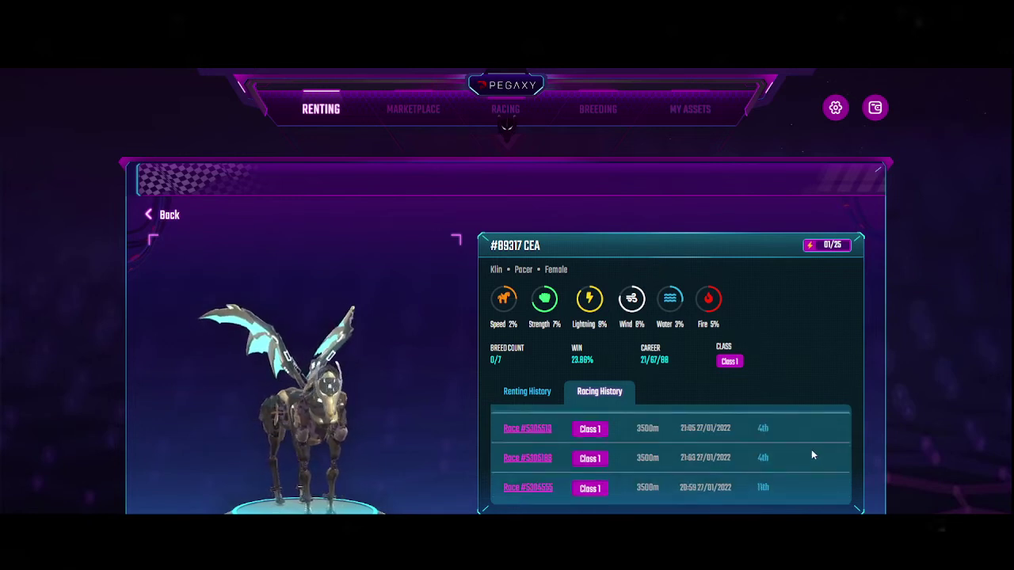
pyautogui.scroll(-5, 800, 452)
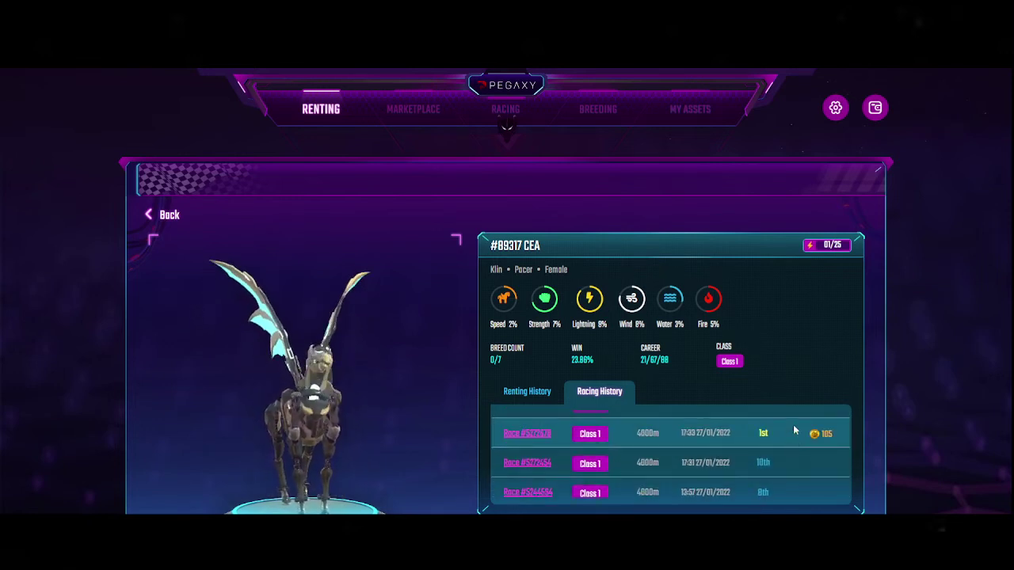
pyautogui.scroll(-5, 800, 450)
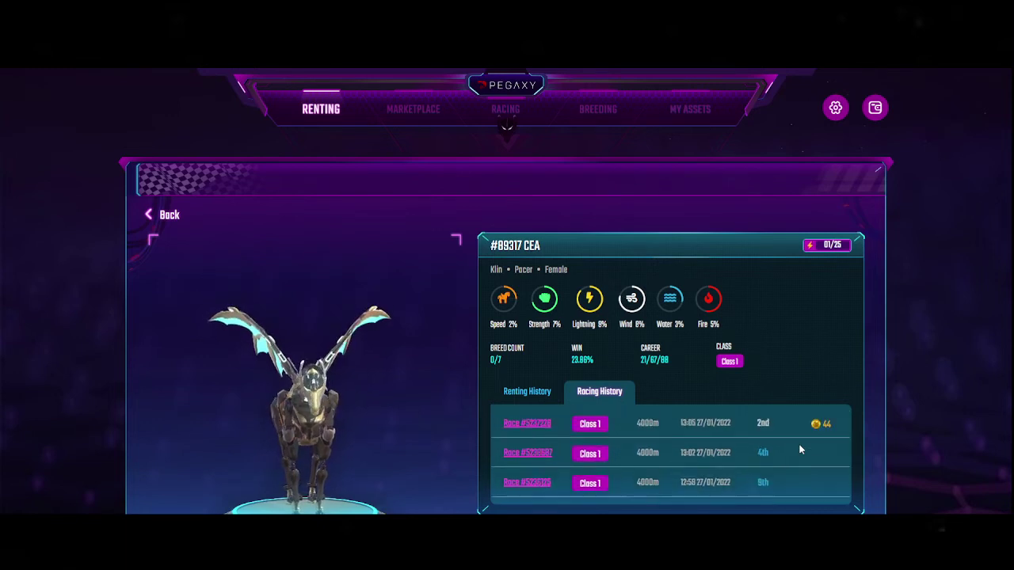
pyautogui.scroll(-5, 800, 449)
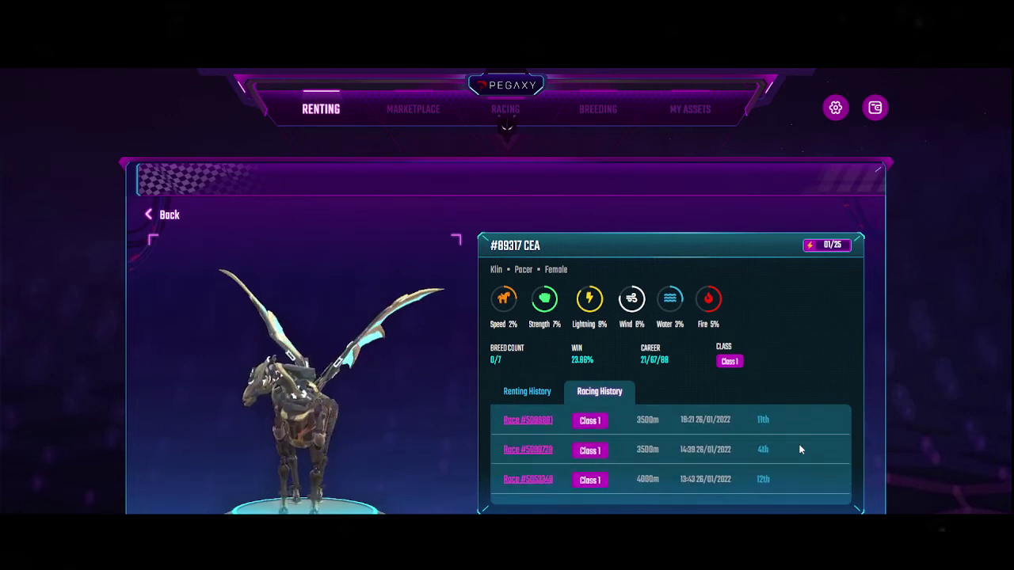
pyautogui.scroll(-5, 803, 459)
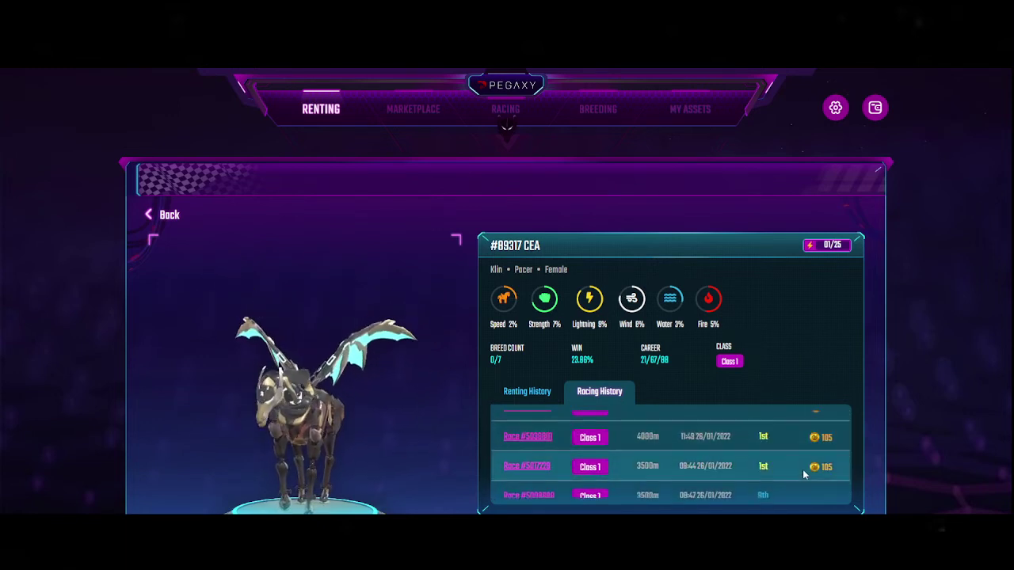
pyautogui.scroll(10, 808, 481)
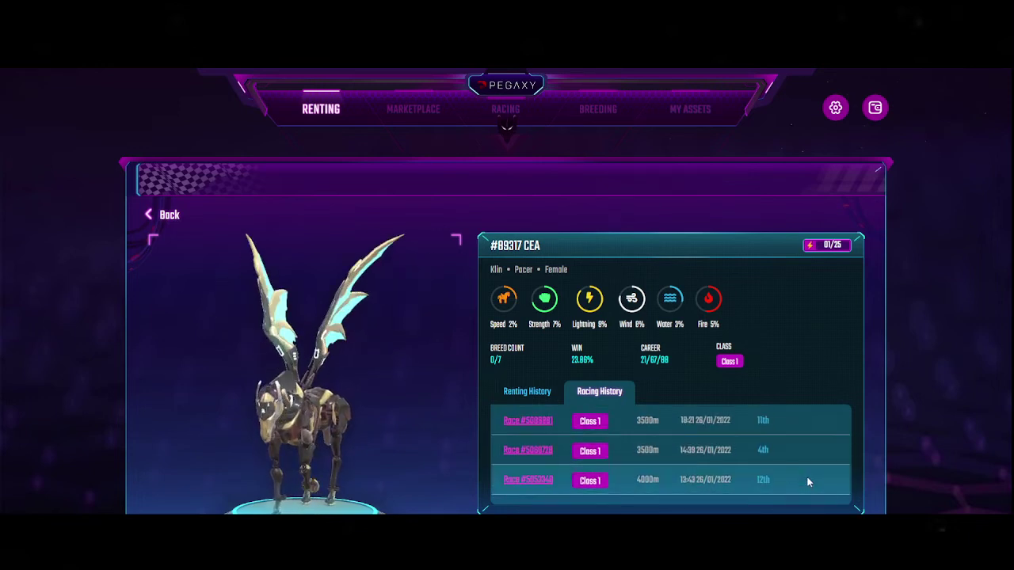
pyautogui.scroll(-10, 784, 457)
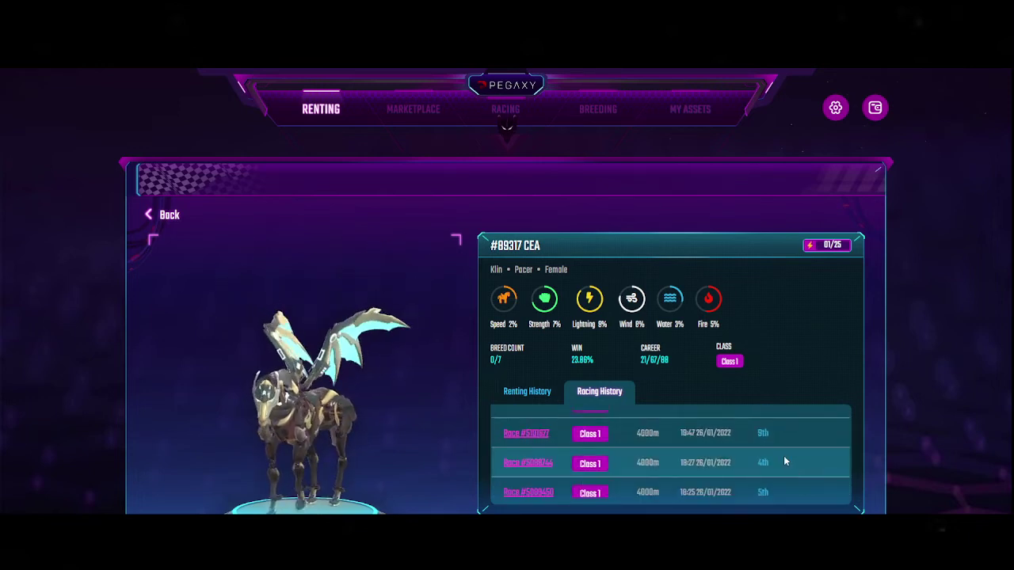
pyautogui.scroll(-5, 781, 452)
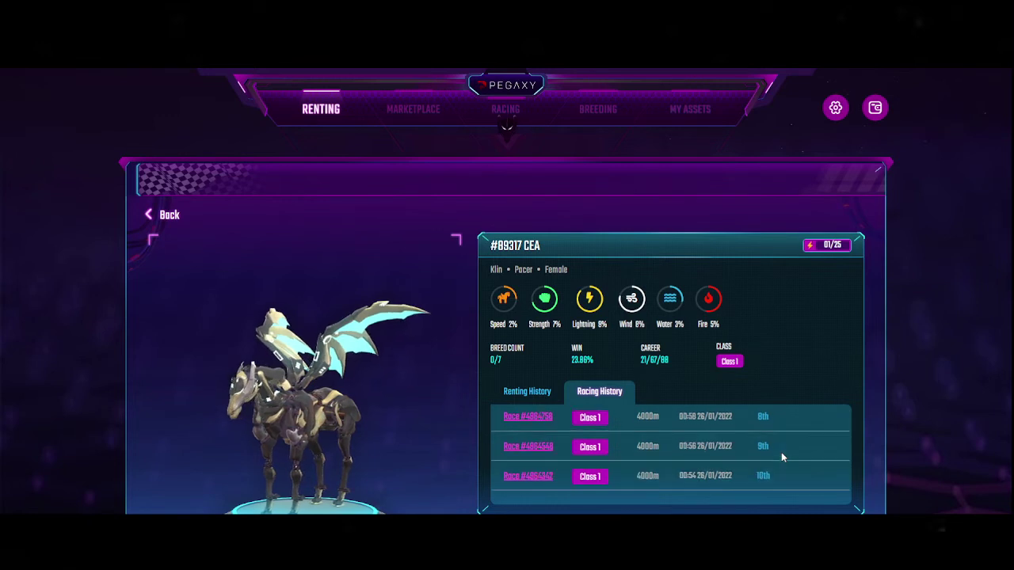
pyautogui.scroll(-5, 781, 453)
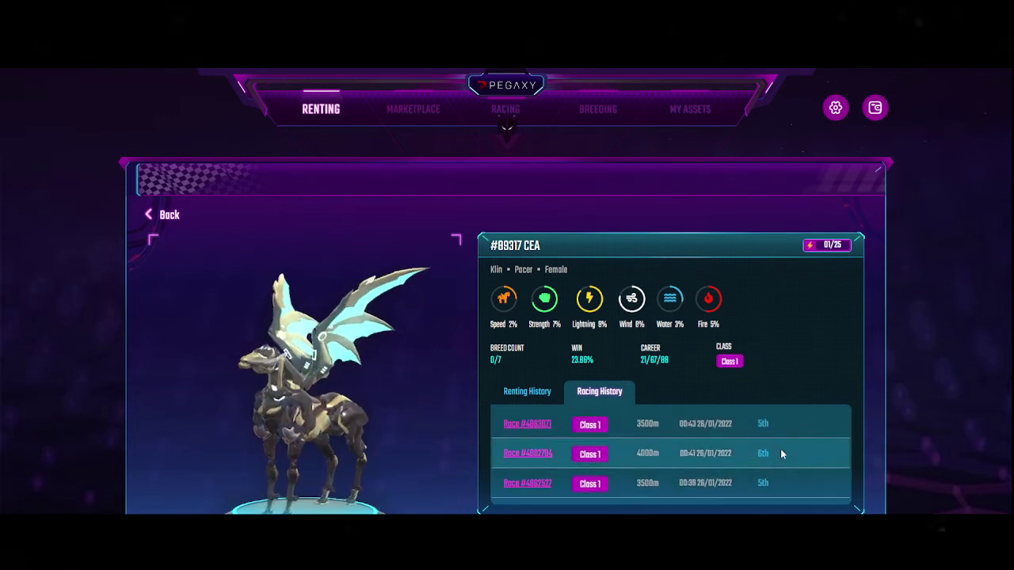
pyautogui.scroll(3, 781, 453)
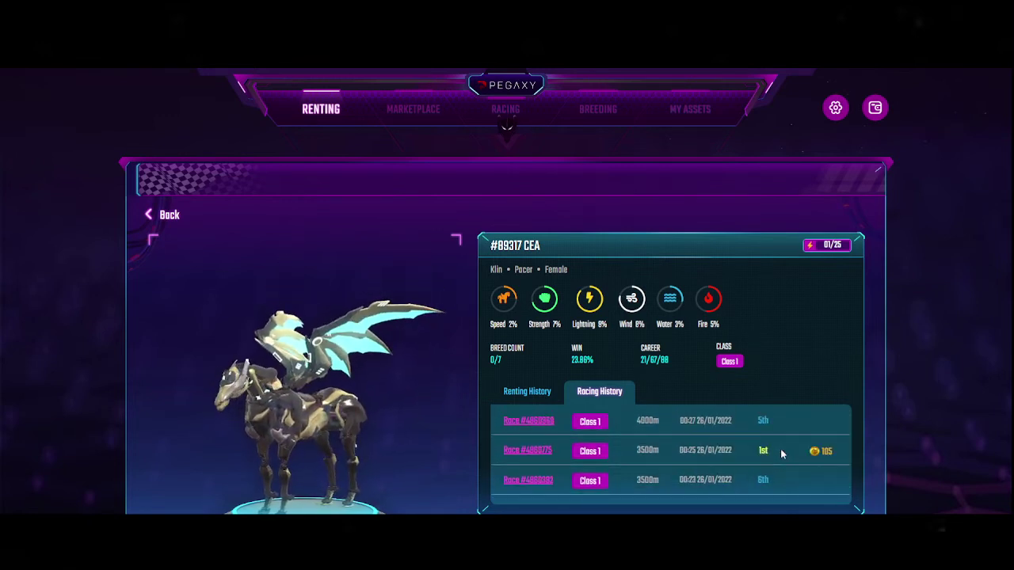
pyautogui.scroll(2, 780, 448)
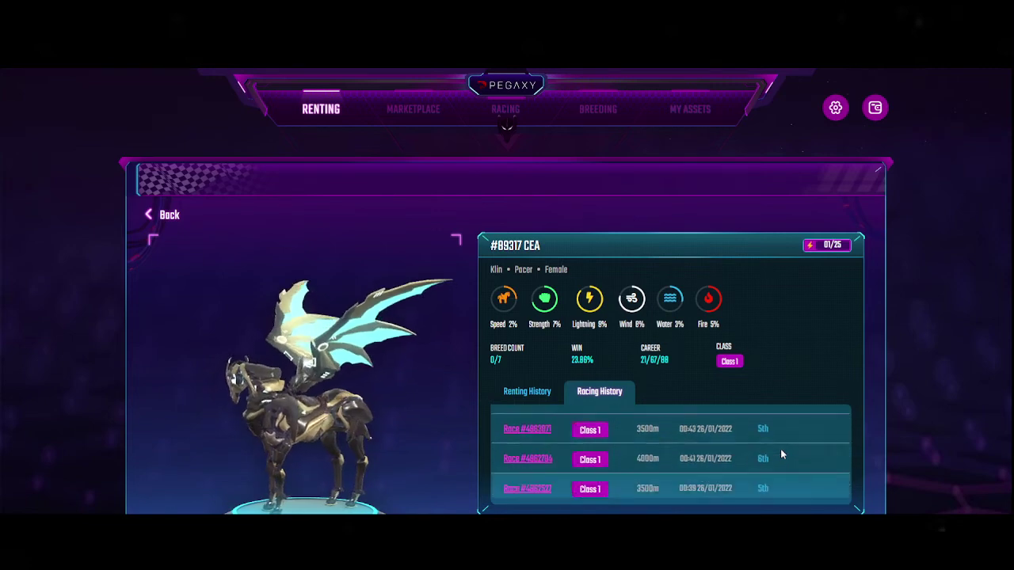
pyautogui.scroll(-8, 780, 448)
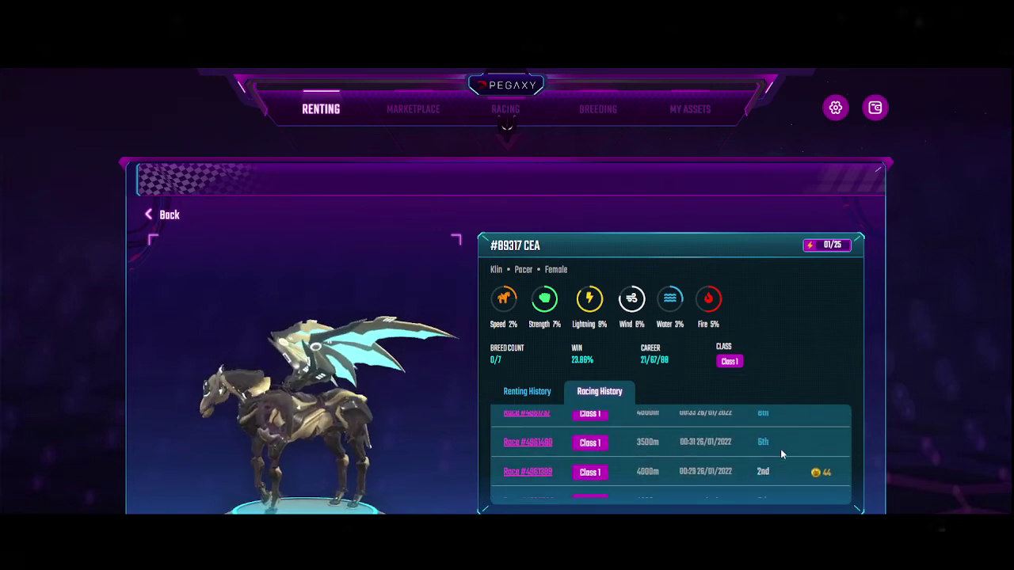
pyautogui.scroll(8, 651, 420)
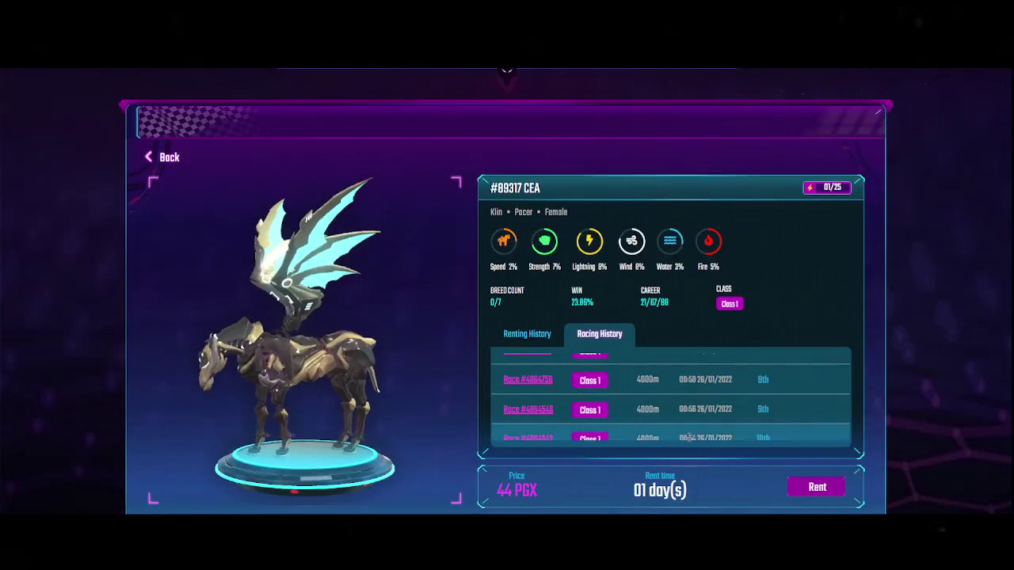
# - Check the Pega's one-day rental price in PGX on its details page
pyautogui.scroll(3, 792, 352)
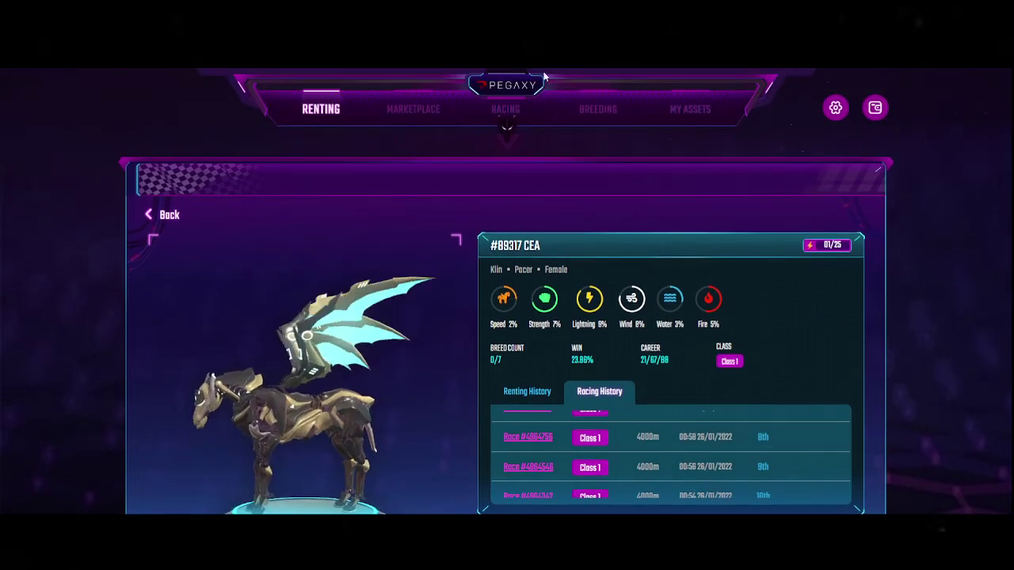
pyautogui.scroll(-2, 798, 333)
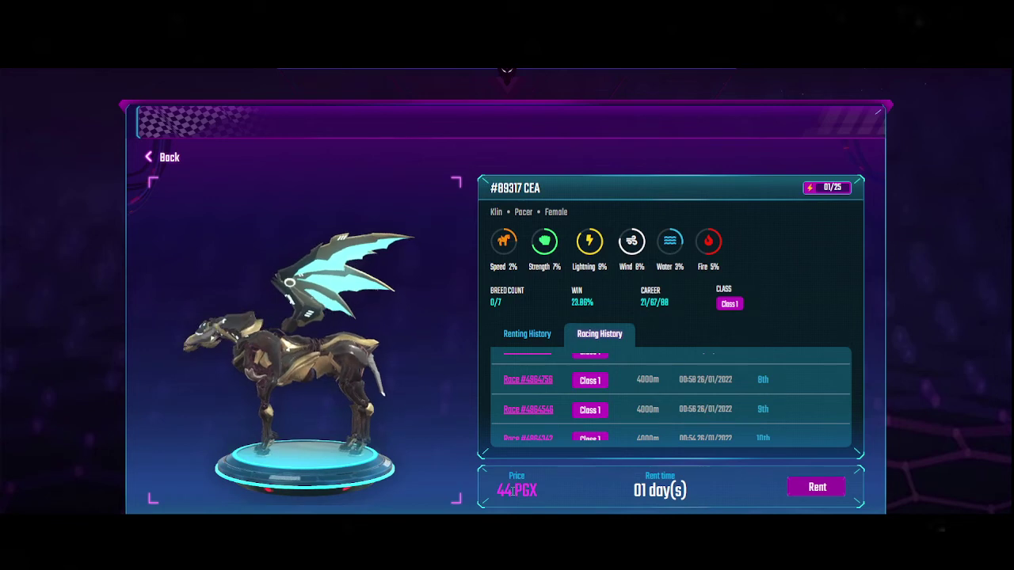
pyautogui.moveTo(516, 490); pyautogui.dragTo(497, 496)
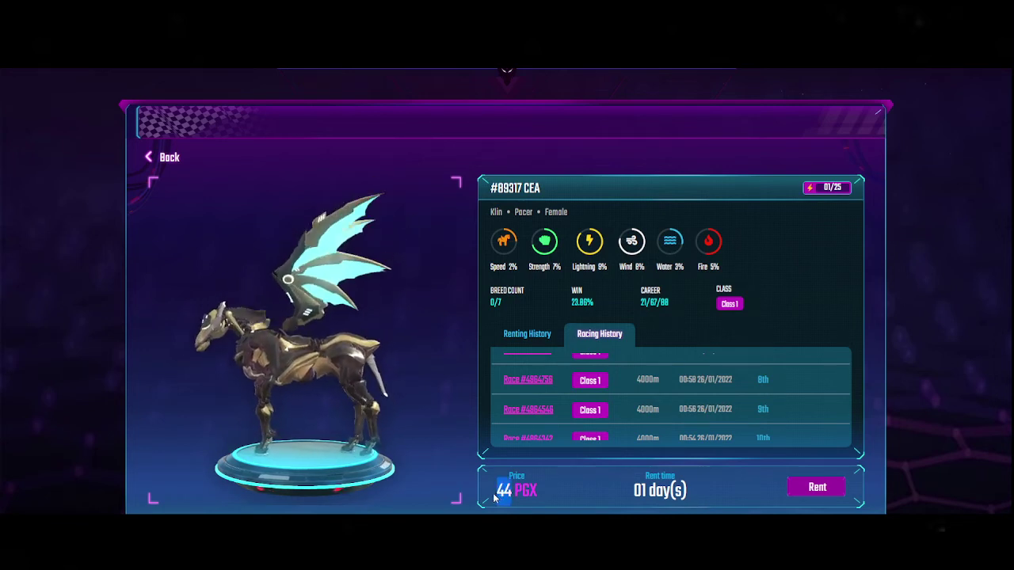
# - Switch to the pegaxy spreadsheet and set the rental fee in row 7 of the profit estimate table to 44 PGX
pyautogui.hotkey('alt', 'Tab')
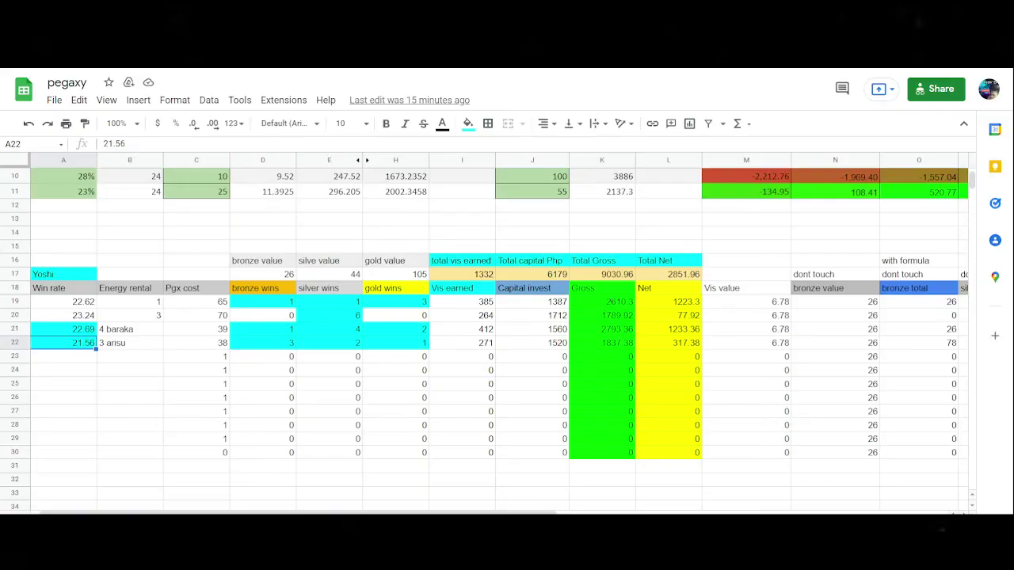
pyautogui.scroll(3, 158, 214)
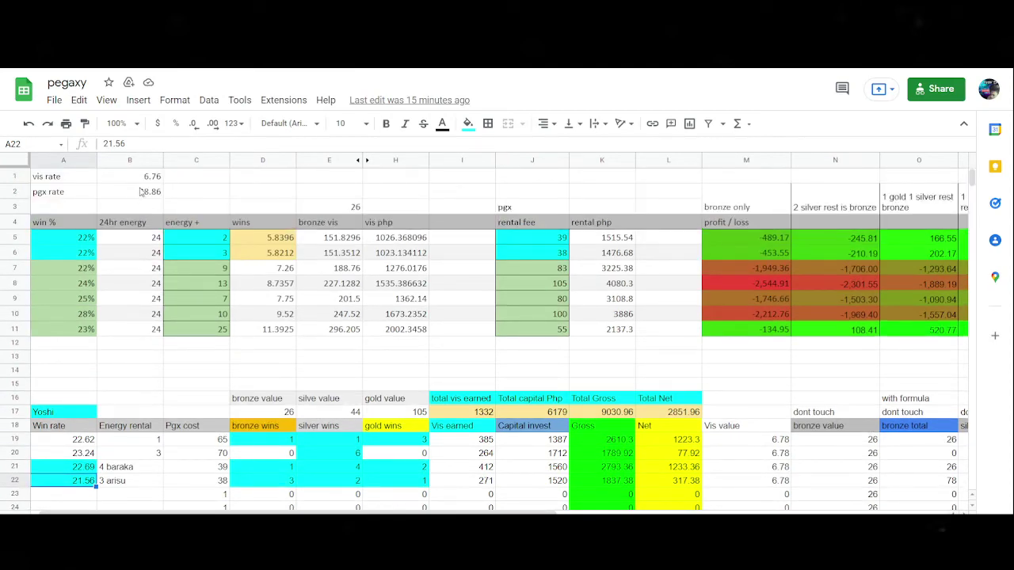
pyautogui.click(75, 270)
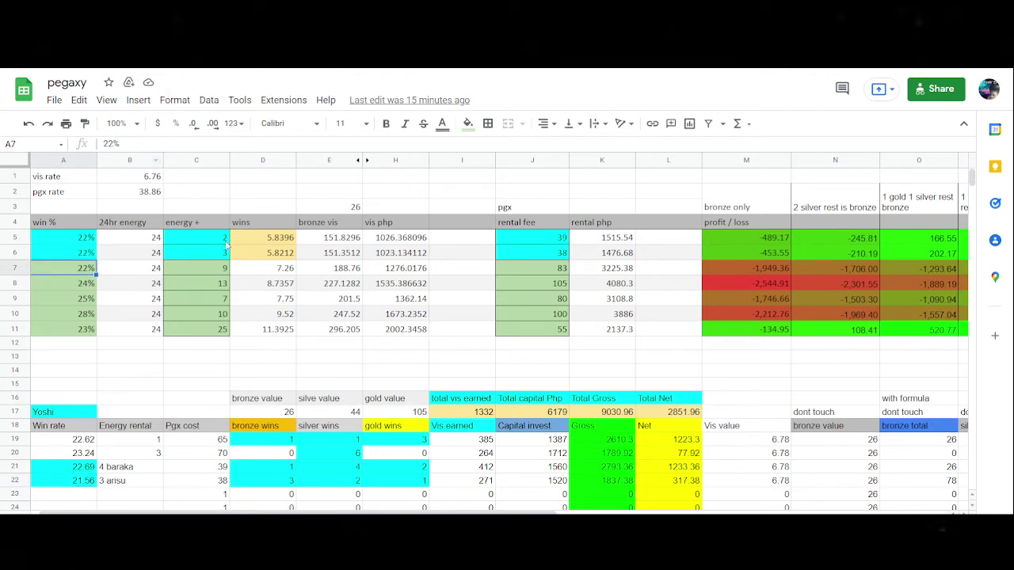
pyautogui.click(541, 271)
pyautogui.write('44')
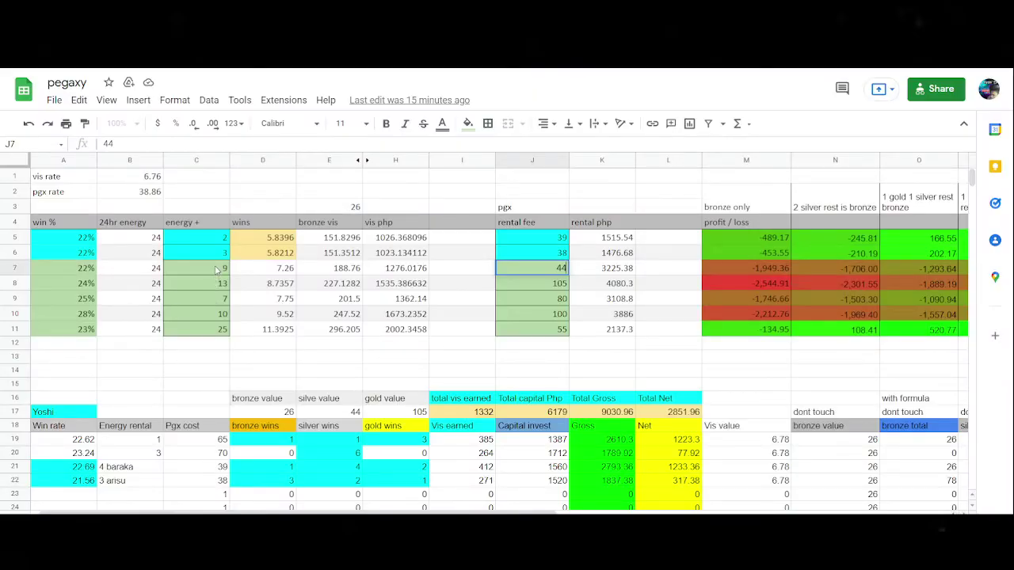
# - Set row 7's extra energy to 1 and its win rate to 23.86%
pyautogui.click(215, 271)
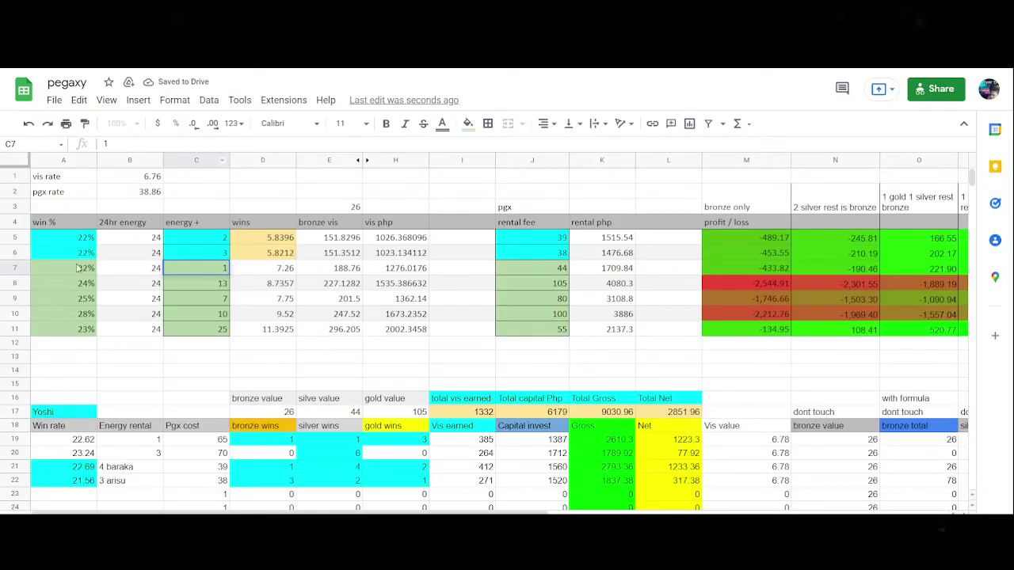
pyautogui.click(75, 269)
pyautogui.write('23.')
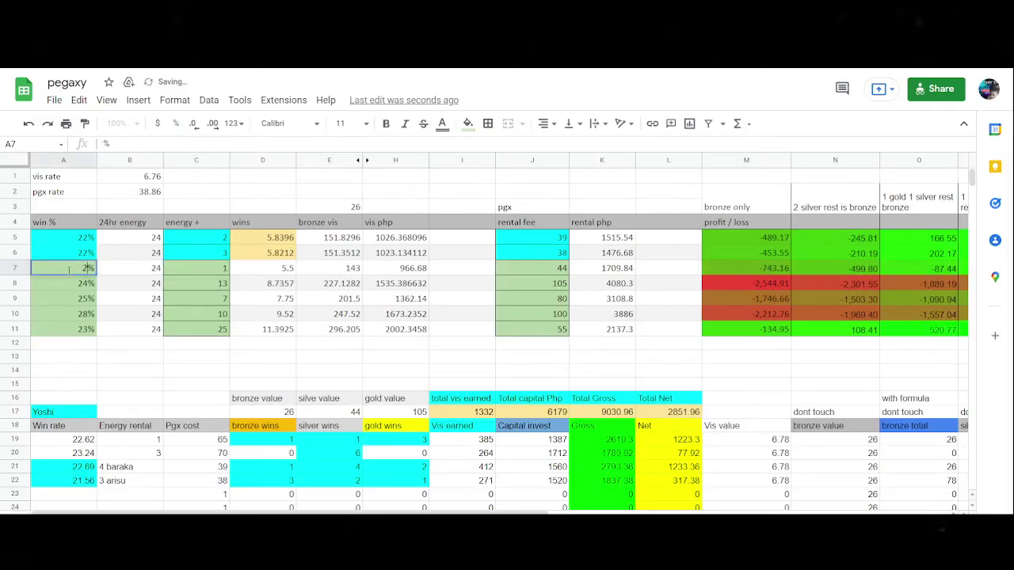
pyautogui.write('86')
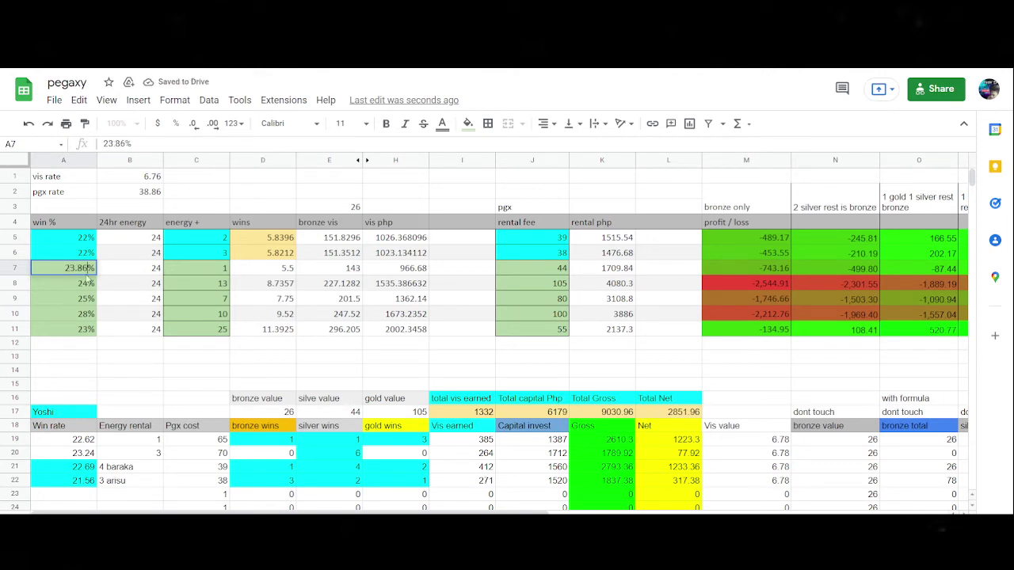
# - Check the vis and PGX rates, then examine the profit/loss estimate for one gold, one silver and the rest bronze
pyautogui.click(136, 206)
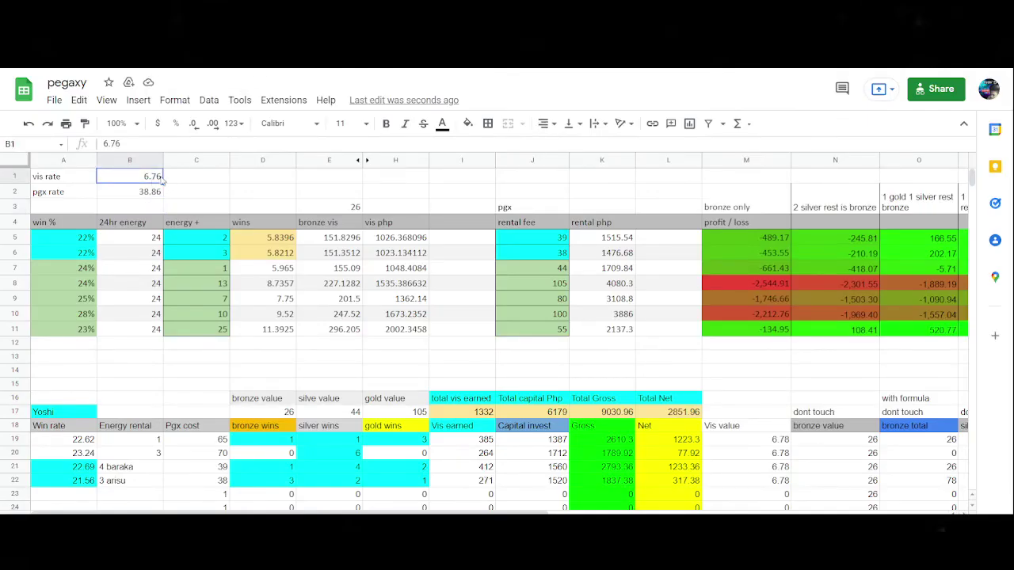
pyautogui.click(149, 194)
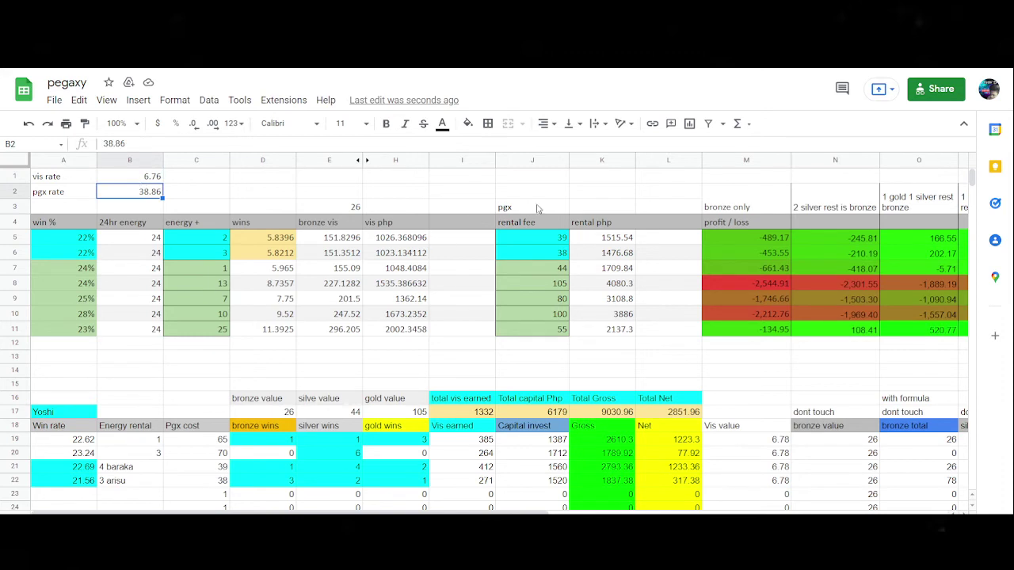
pyautogui.hscroll(5, 689, 491)
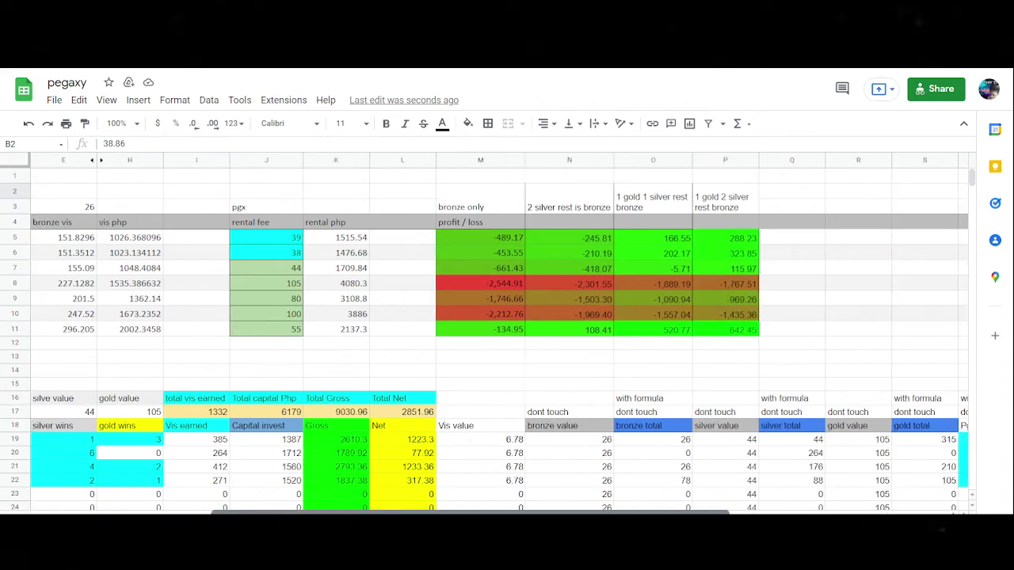
pyautogui.hscroll(1, 689, 393)
pyautogui.click(600, 239)
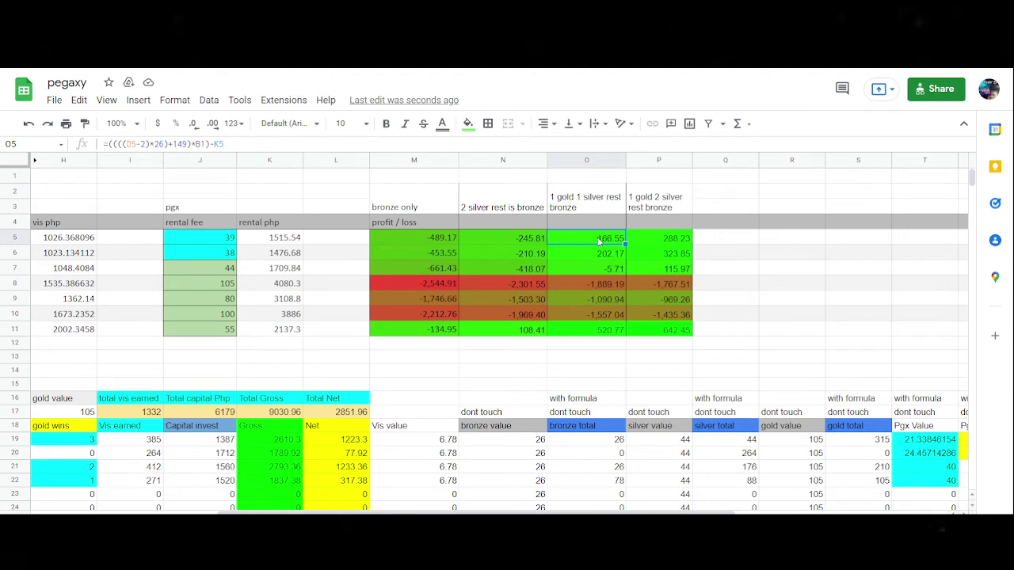
pyautogui.click(568, 203)
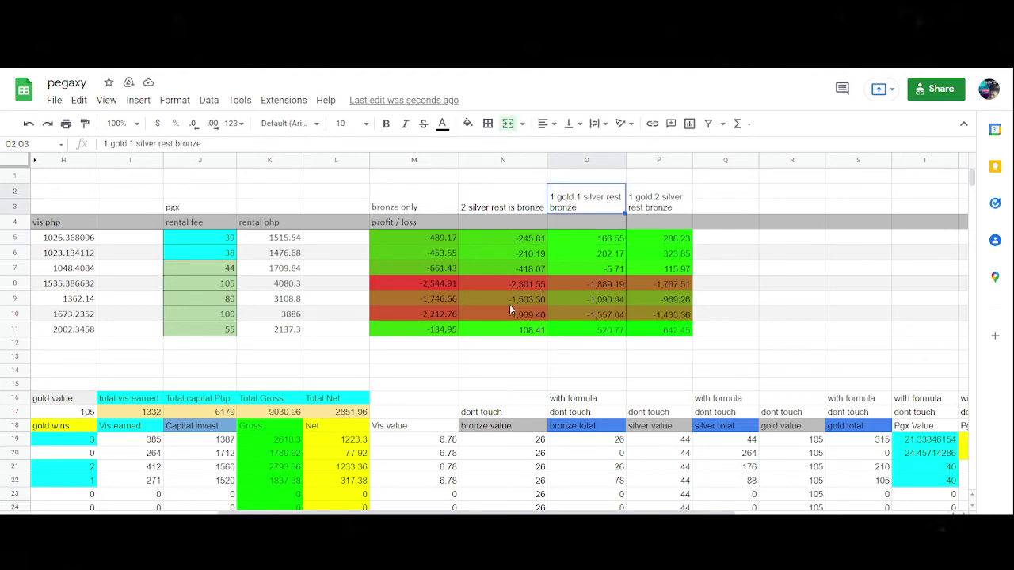
# - Examine the expected wins in row 5 and compare its profit estimates for one gold with one silver and one gold with two silvers
pyautogui.moveTo(569, 512); pyautogui.dragTo(403, 513)
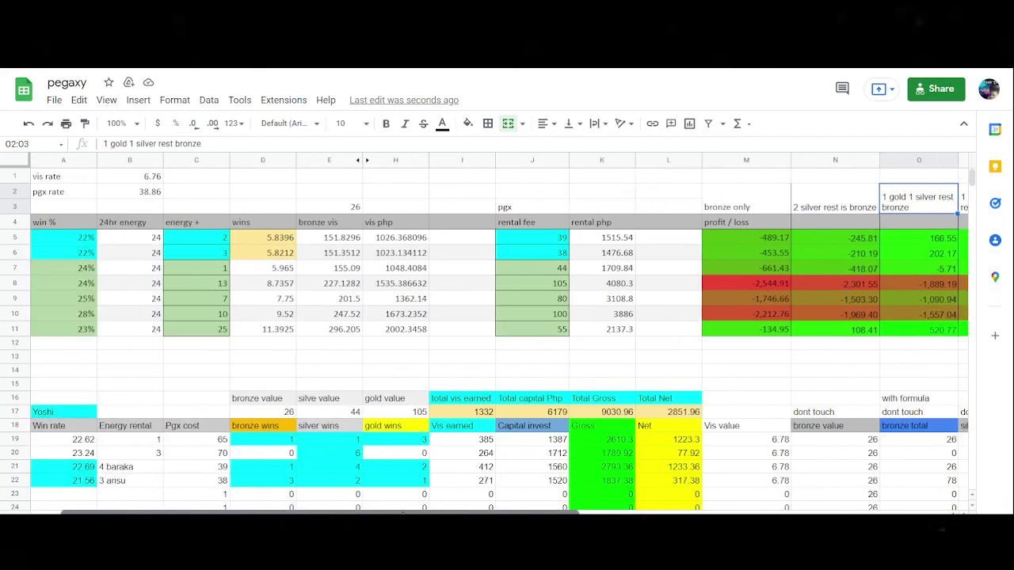
pyautogui.click(266, 239)
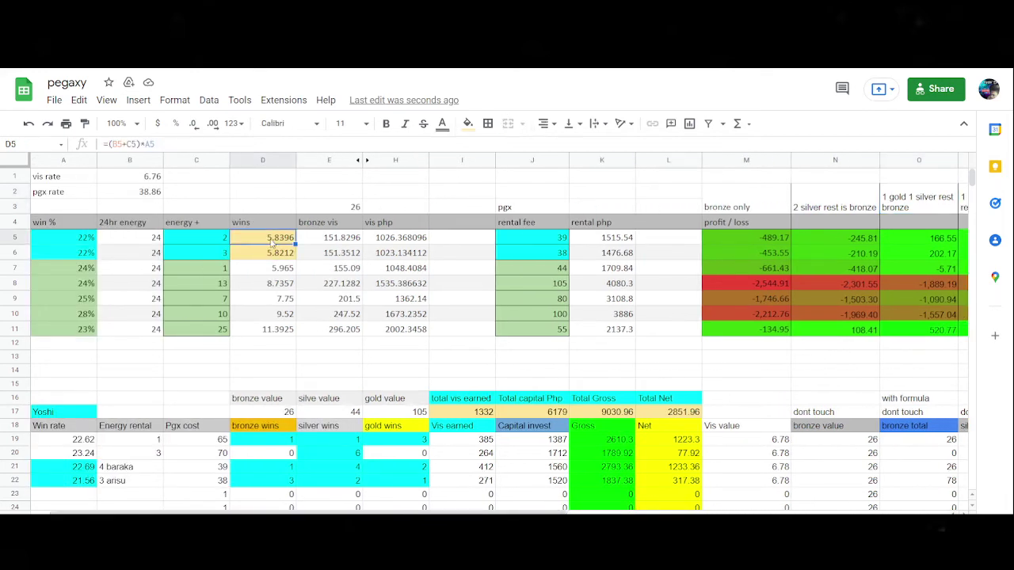
pyautogui.moveTo(401, 512); pyautogui.dragTo(583, 511)
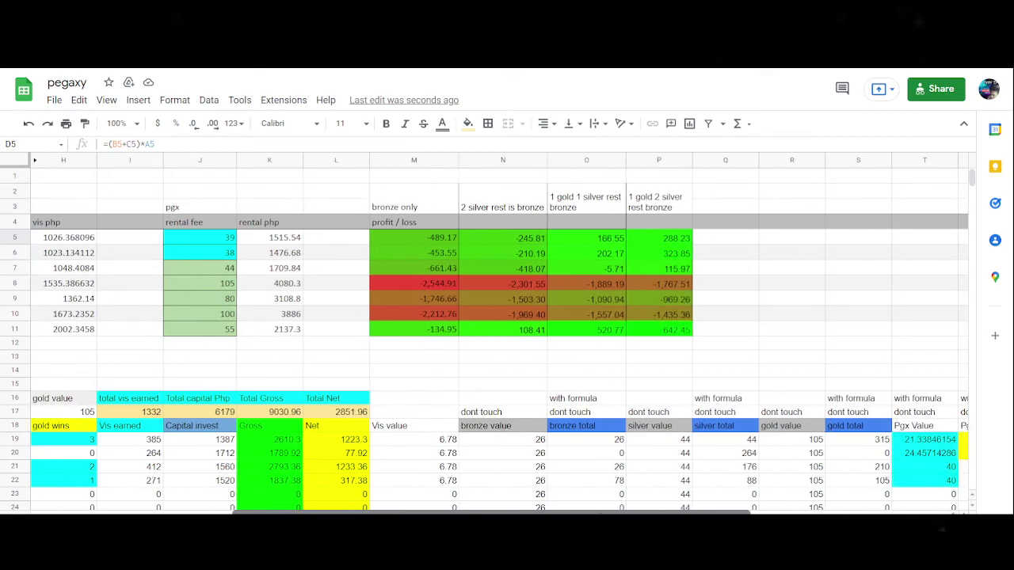
pyautogui.click(590, 241)
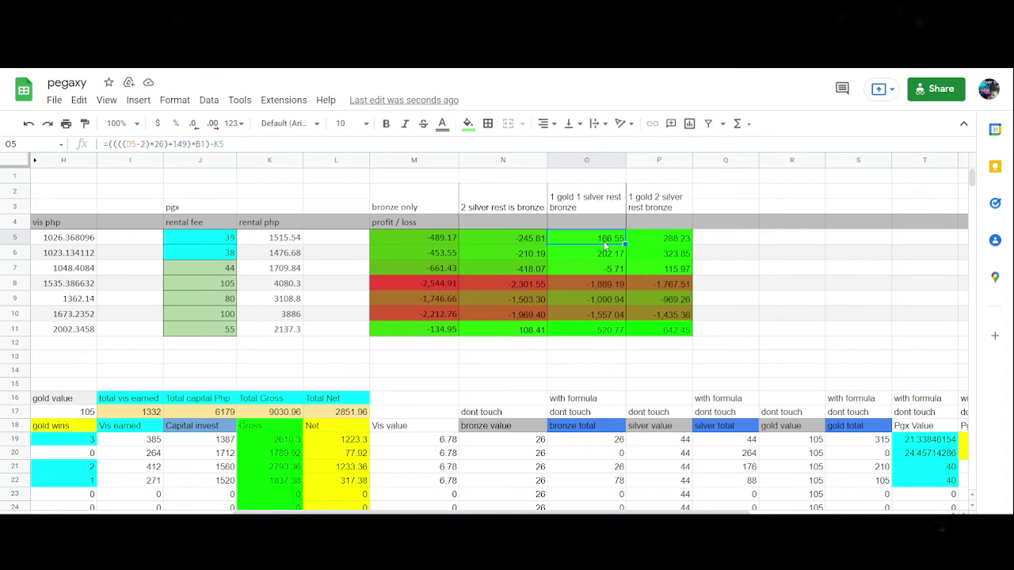
pyautogui.click(658, 245)
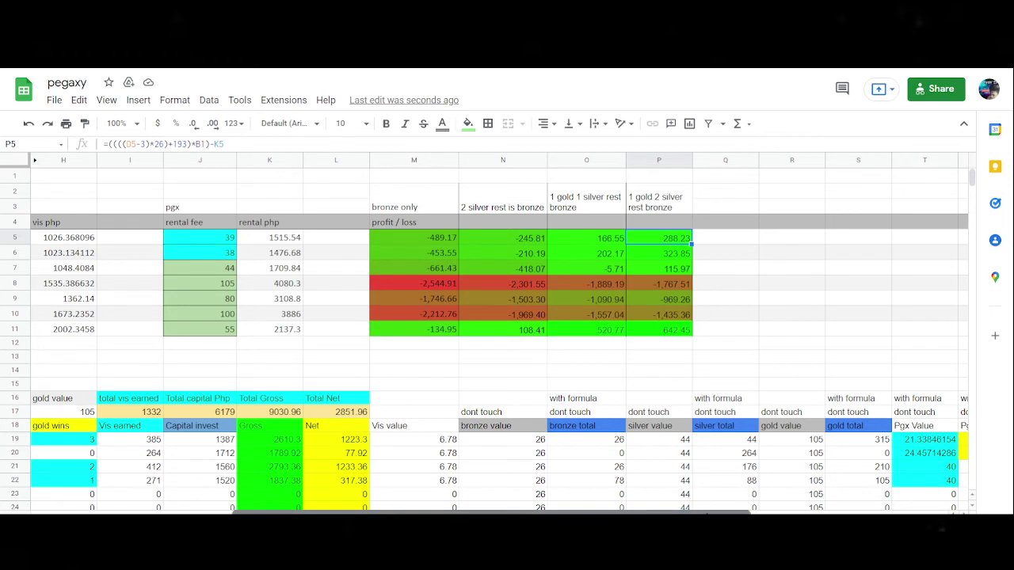
pyautogui.hscroll(-1, 499, 333)
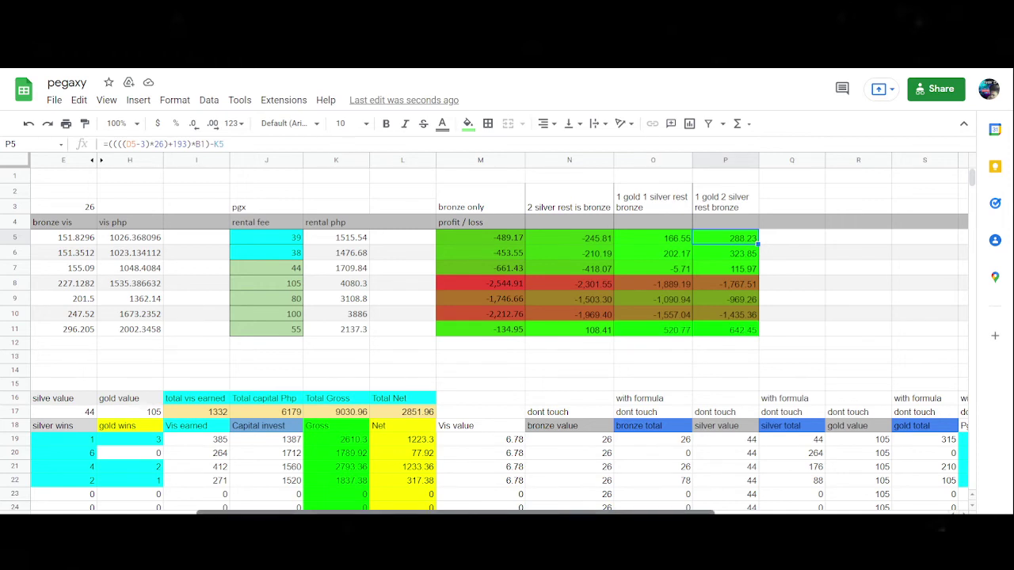
pyautogui.click(650, 240)
pyautogui.click(715, 241)
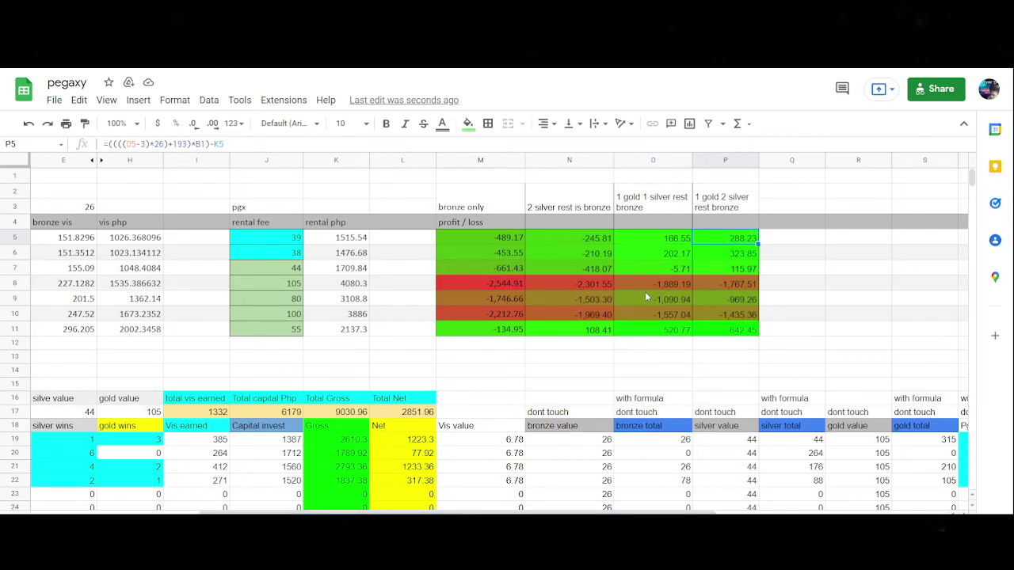
pyautogui.click(784, 205)
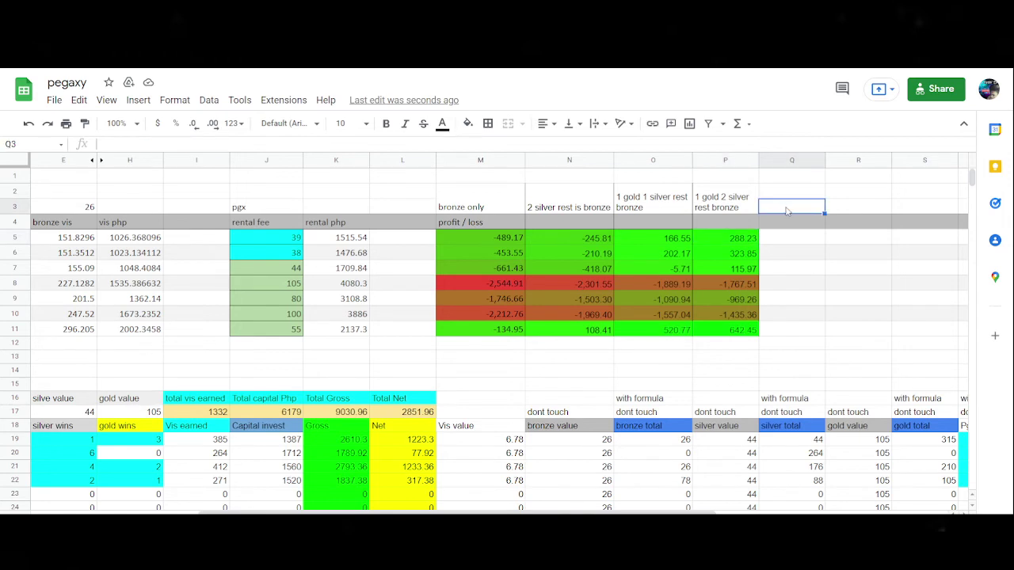
# - Review the rental earnings log down to row 30 alongside the profit estimate table above it
pyautogui.moveTo(612, 512); pyautogui.dragTo(443, 512)
pyautogui.scroll(-1, 418, 462)
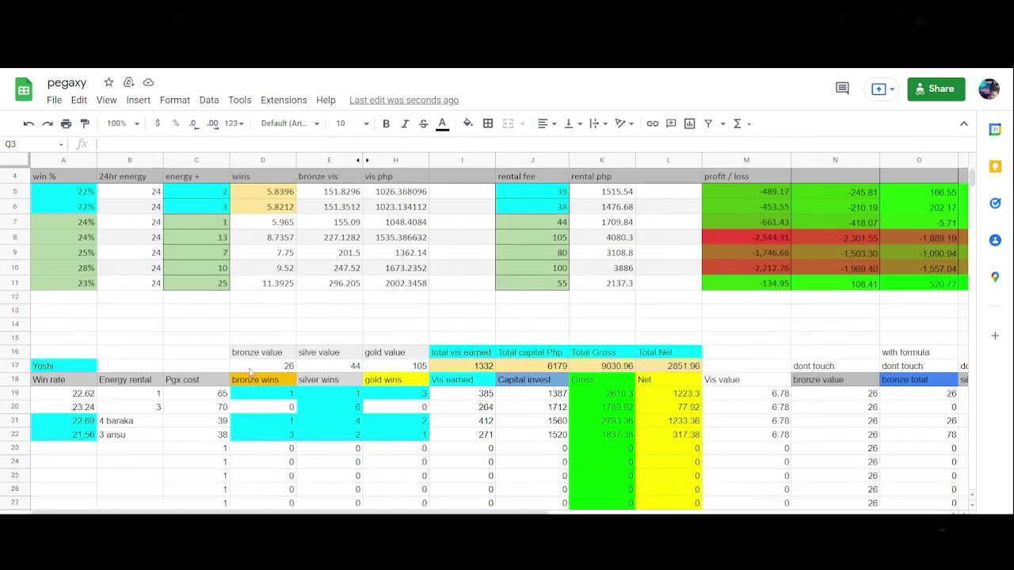
pyautogui.scroll(-1, 117, 486)
pyautogui.scroll(-1, 119, 475)
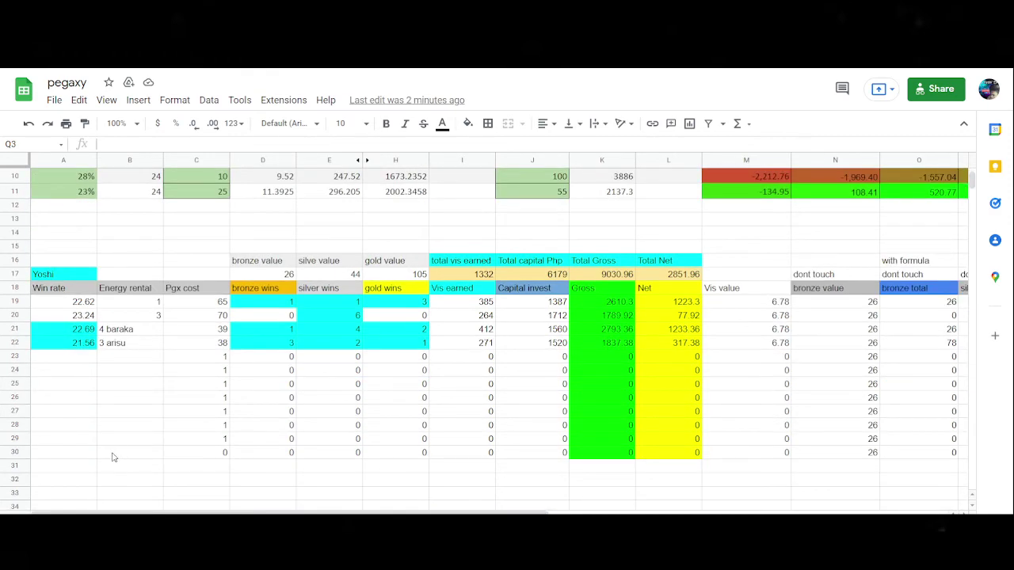
pyautogui.click(95, 448)
pyautogui.scroll(2, 99, 450)
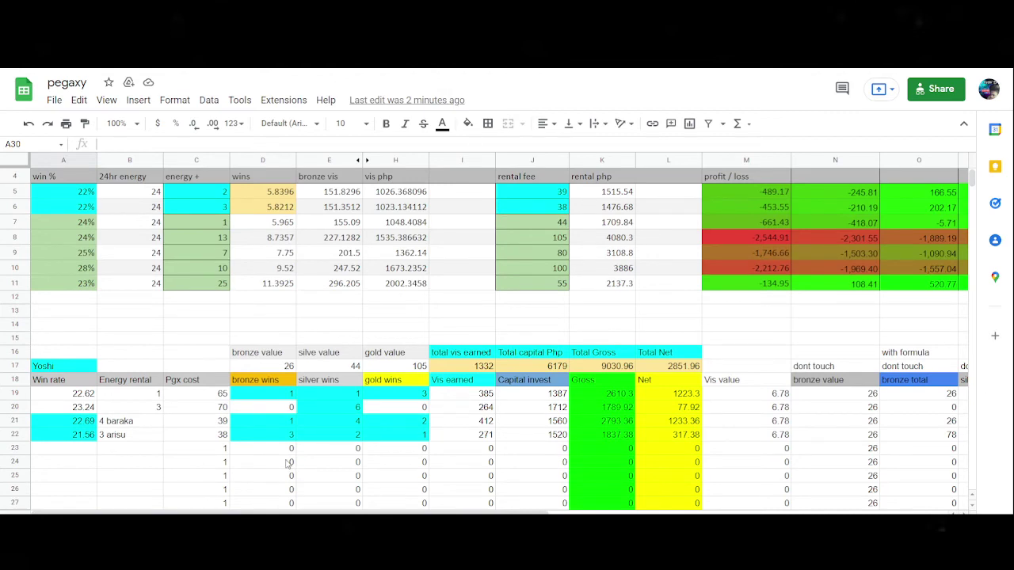
pyautogui.scroll(-1, 236, 437)
pyautogui.click(210, 498)
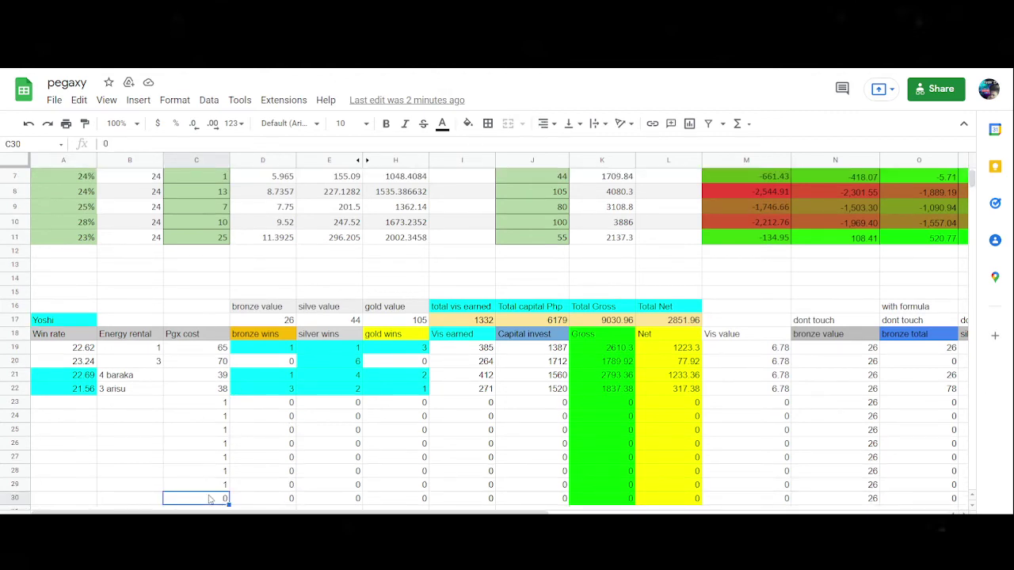
pyautogui.scroll(2, 209, 498)
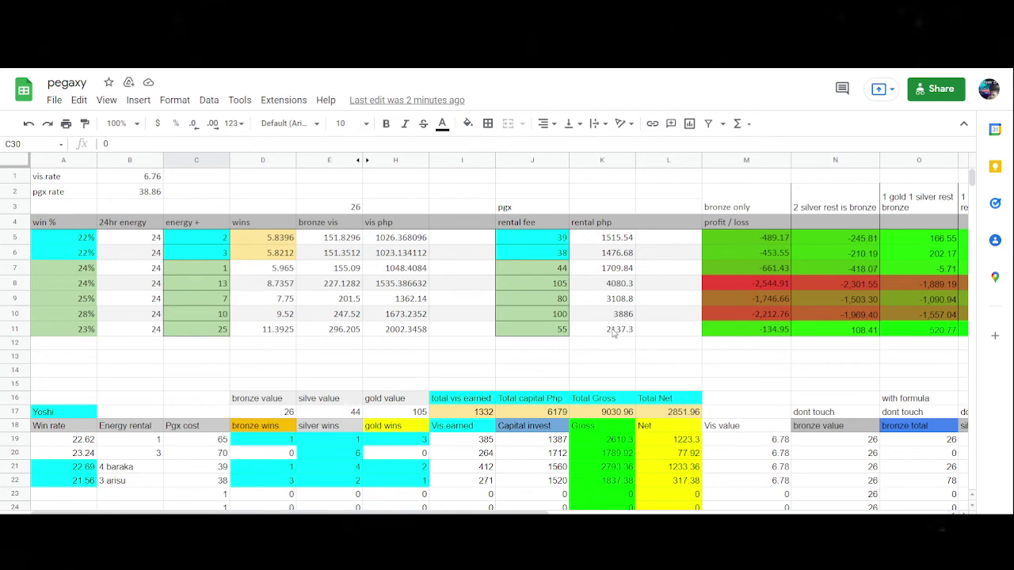
pyautogui.scroll(-2, 614, 334)
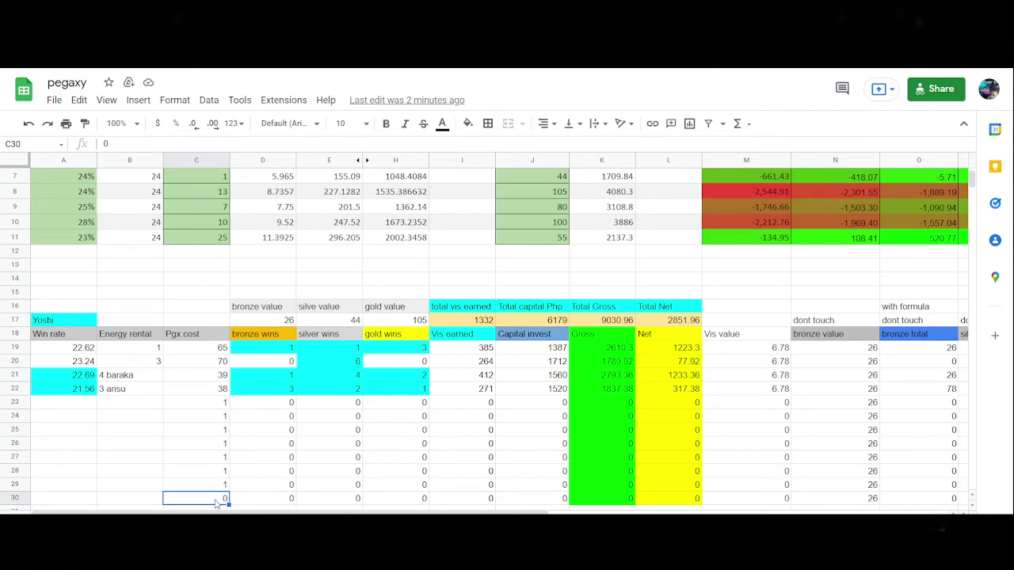
pyautogui.scroll(2, 218, 504)
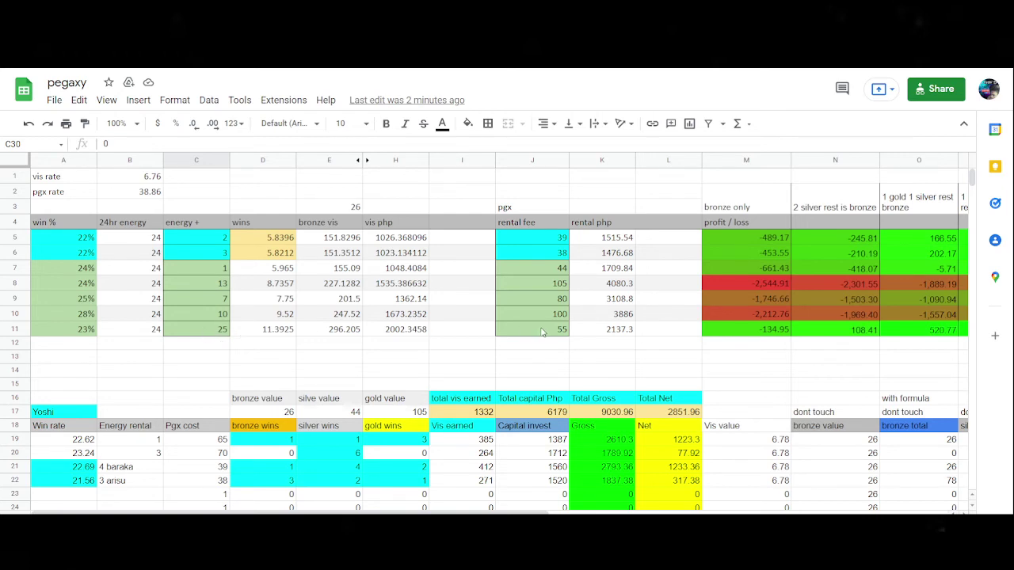
# - Check the rental fee and extra energy in row 7 and the exact win rate in row 11
pyautogui.click(544, 271)
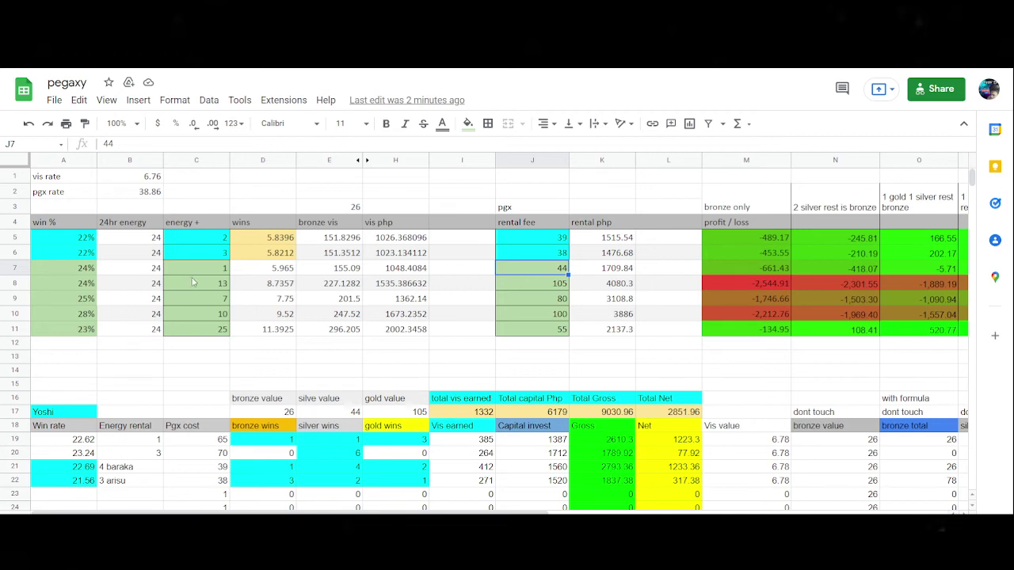
pyautogui.click(78, 334)
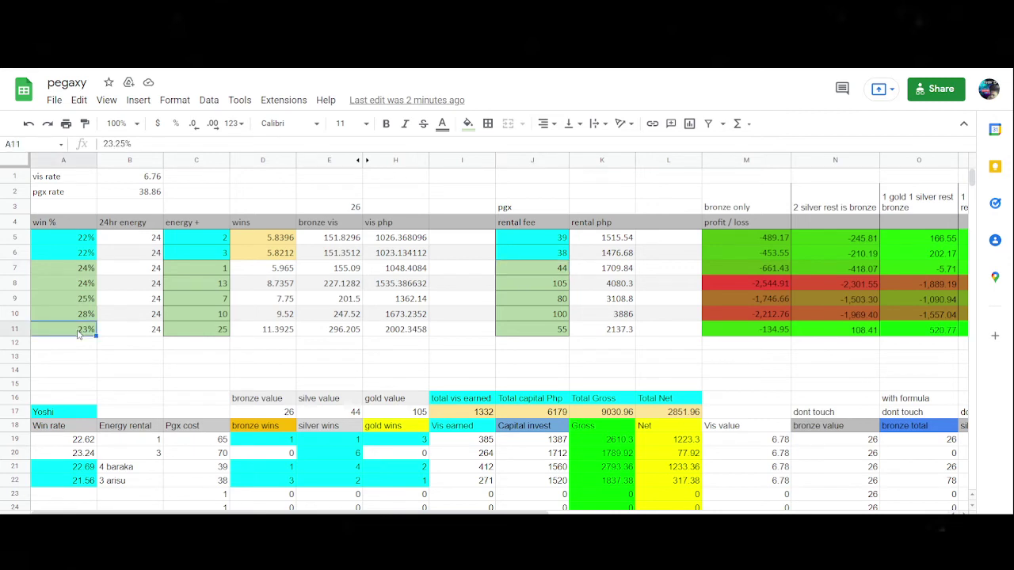
pyautogui.click(207, 271)
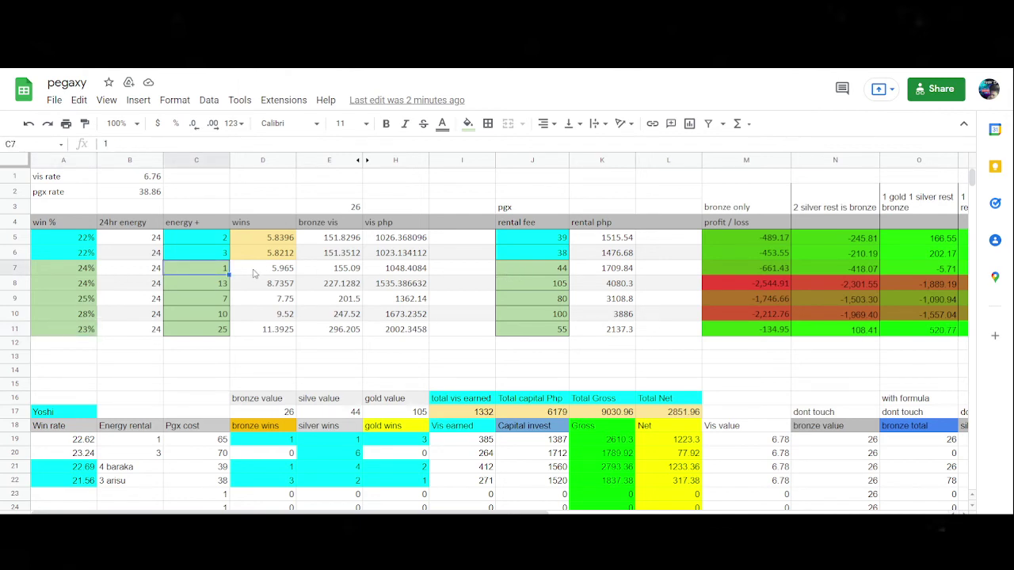
pyautogui.click(557, 272)
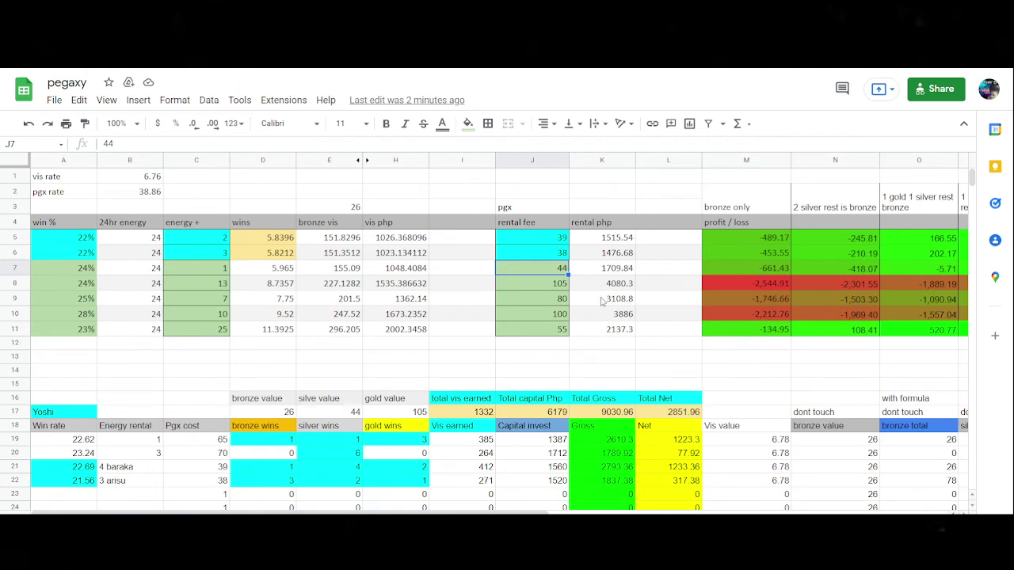
# - Enter 44 as the Pgx cost in row 30 of the rental earnings log
pyautogui.scroll(-1, 289, 485)
pyautogui.scroll(-1, 517, 282)
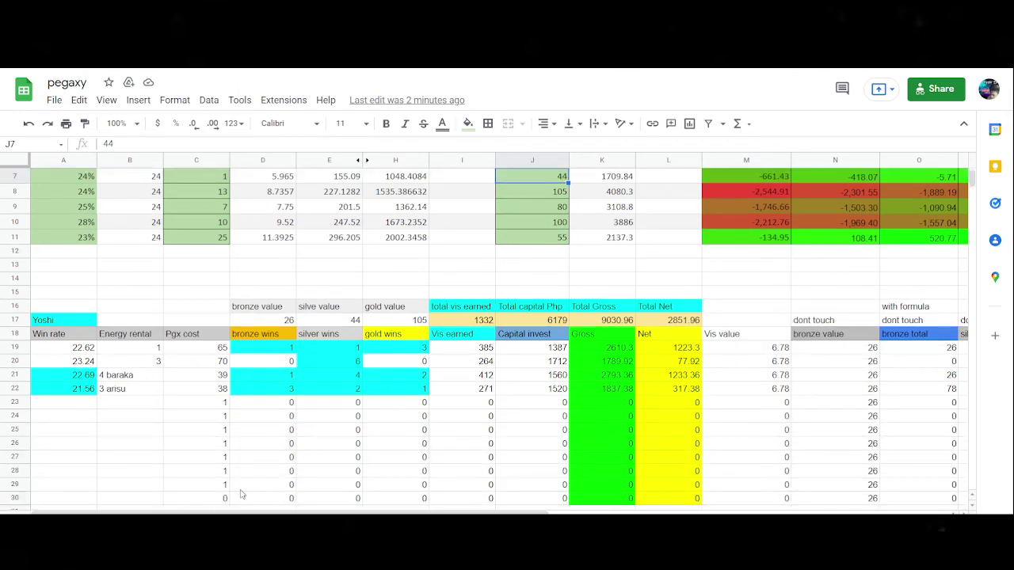
pyautogui.click(214, 499)
pyautogui.write('44')
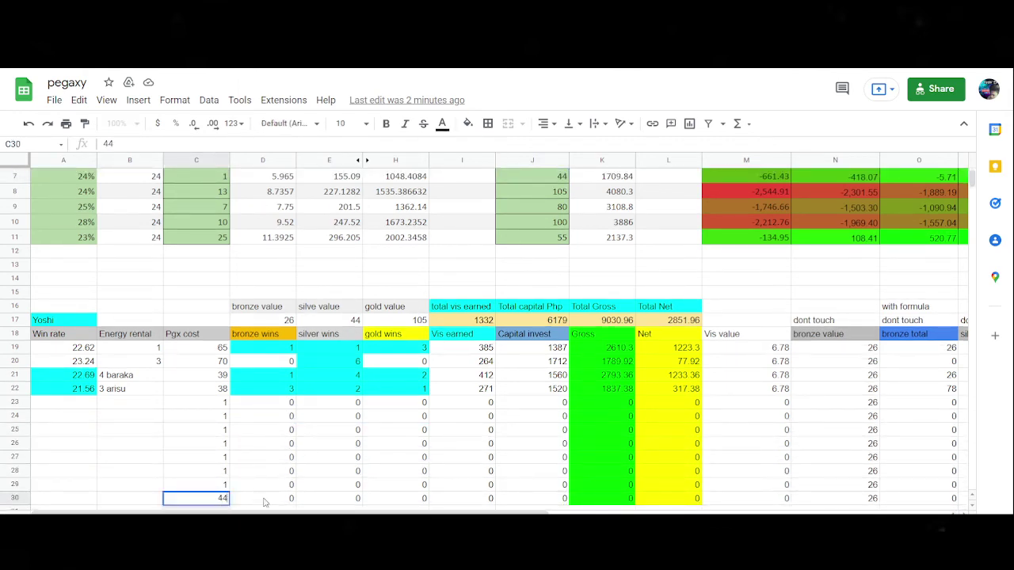
pyautogui.scroll(1, 582, 269)
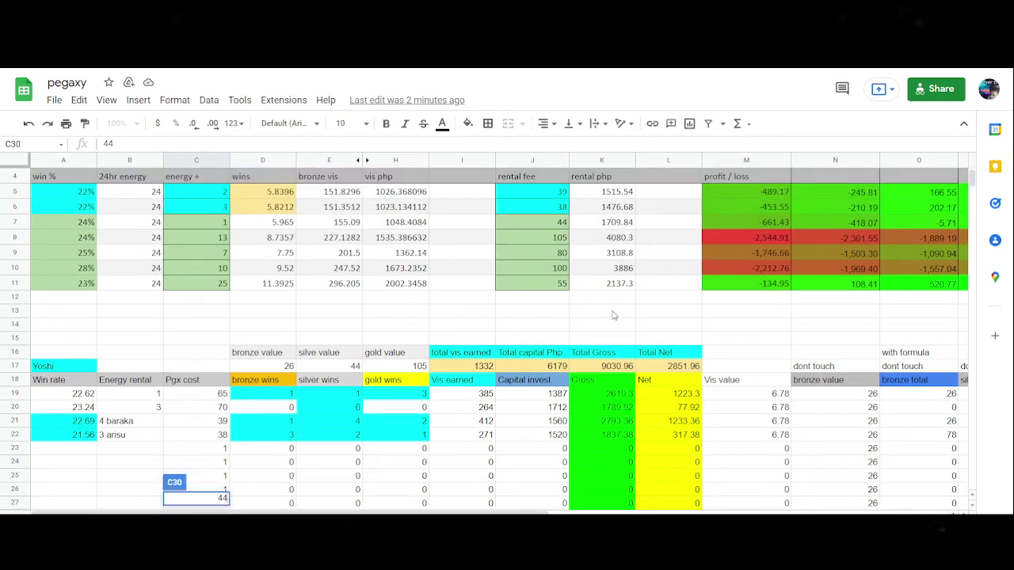
pyautogui.scroll(-2, 587, 269)
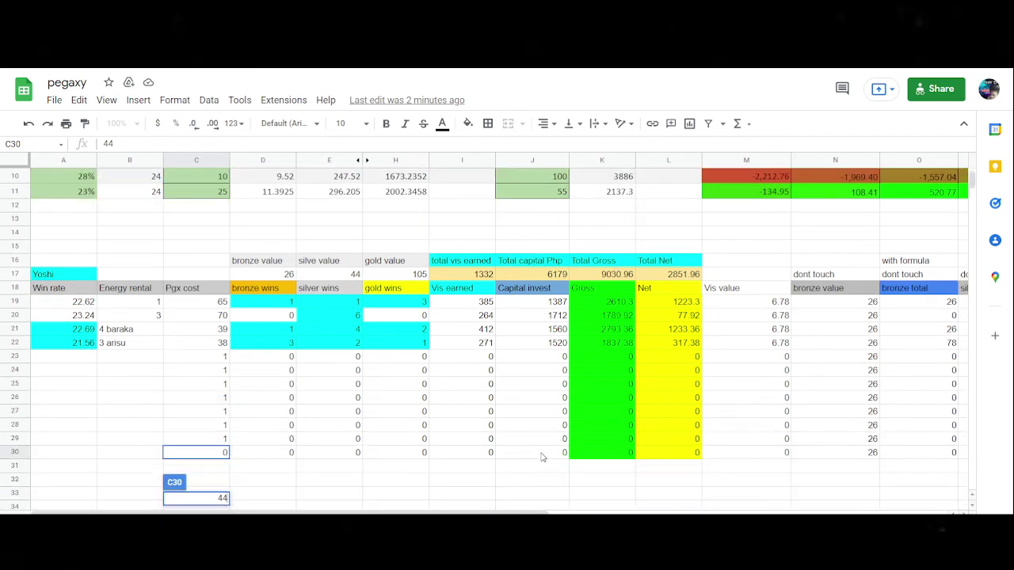
pyautogui.scroll(1, 542, 457)
pyautogui.click(223, 444)
pyautogui.scroll(-1, 555, 357)
pyautogui.scroll(1, 609, 241)
pyautogui.click(117, 438)
pyautogui.scroll(1, 586, 266)
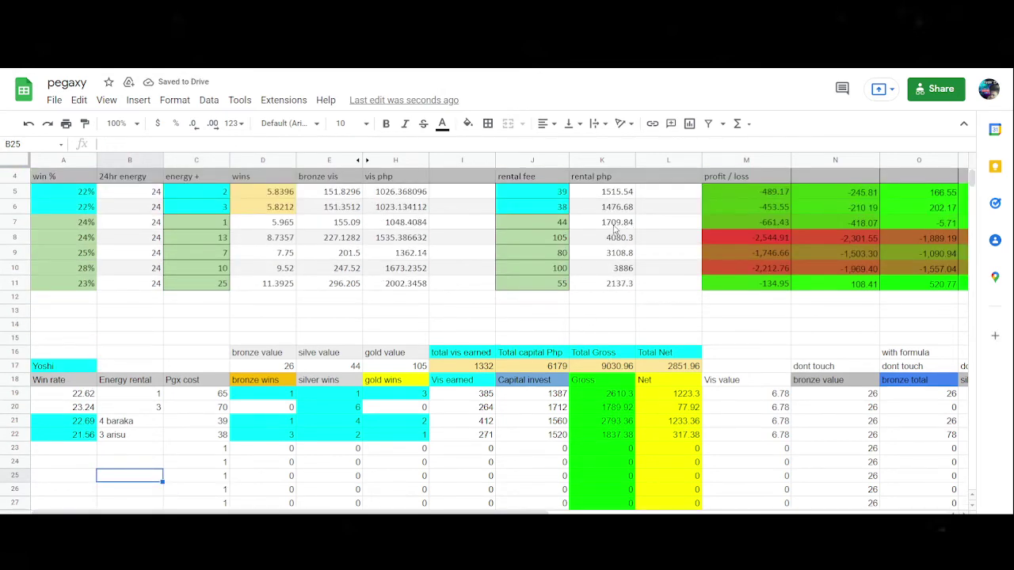
# - Enter 1709 as the capital invest in row 30, matching the rental php of the 44 PGX fee
pyautogui.scroll(-2, 615, 229)
pyautogui.click(530, 455)
pyautogui.write('1709')
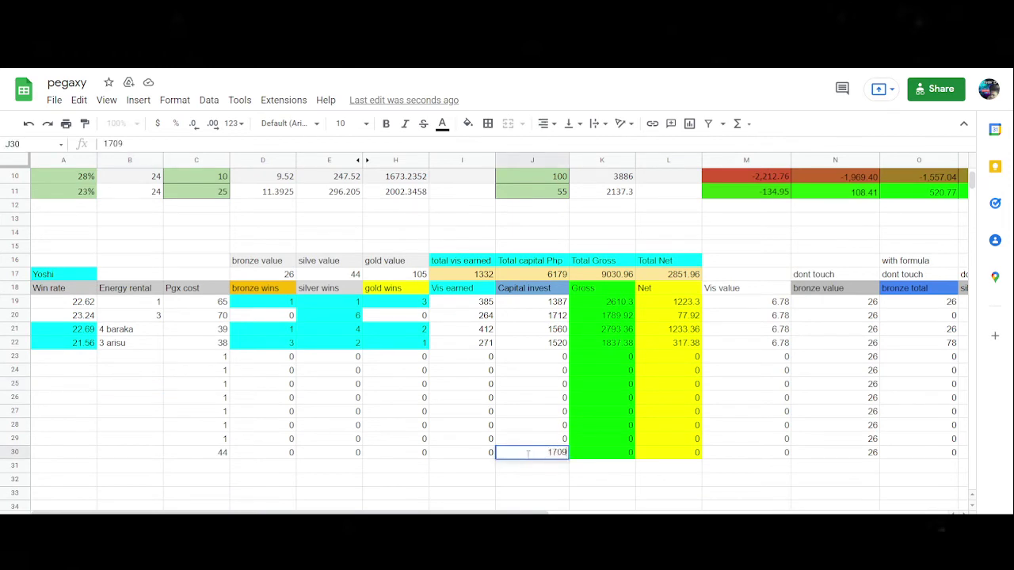
pyautogui.click(435, 483)
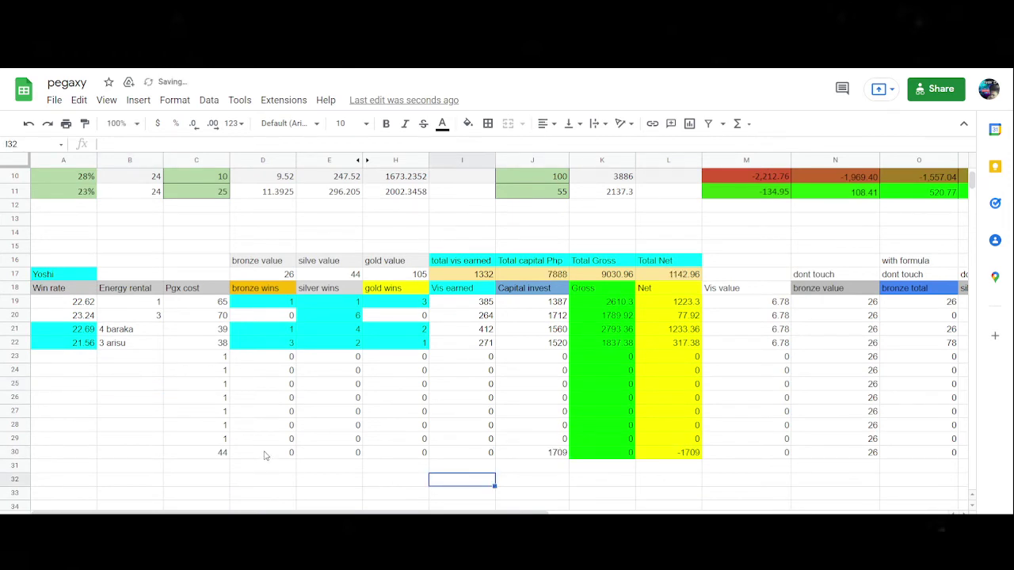
# - Fill in the estimated wins in row 30 with 2 gold, 1 silver and 2 bronze
pyautogui.click(394, 458)
pyautogui.write('2')
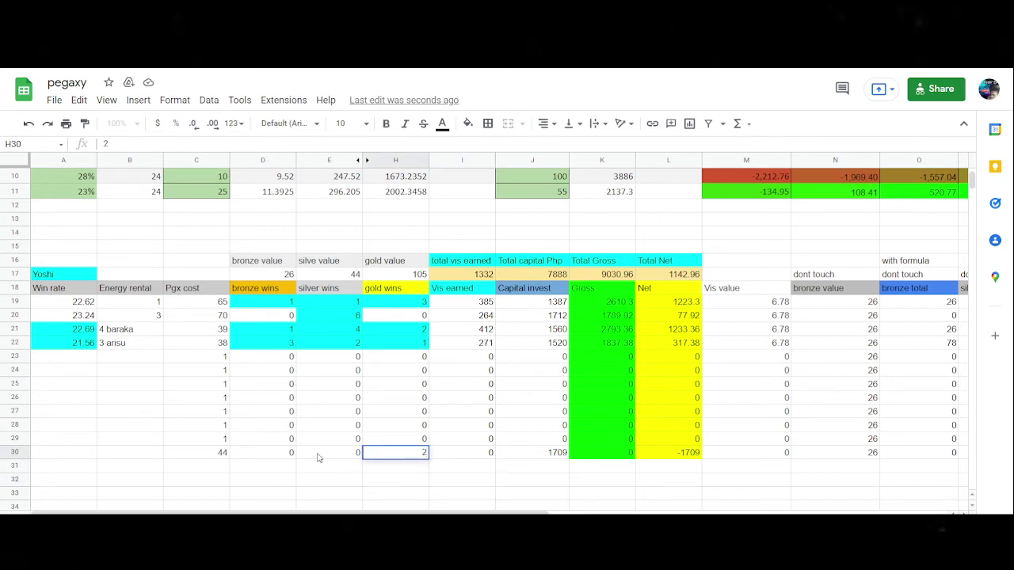
pyautogui.click(783, 238)
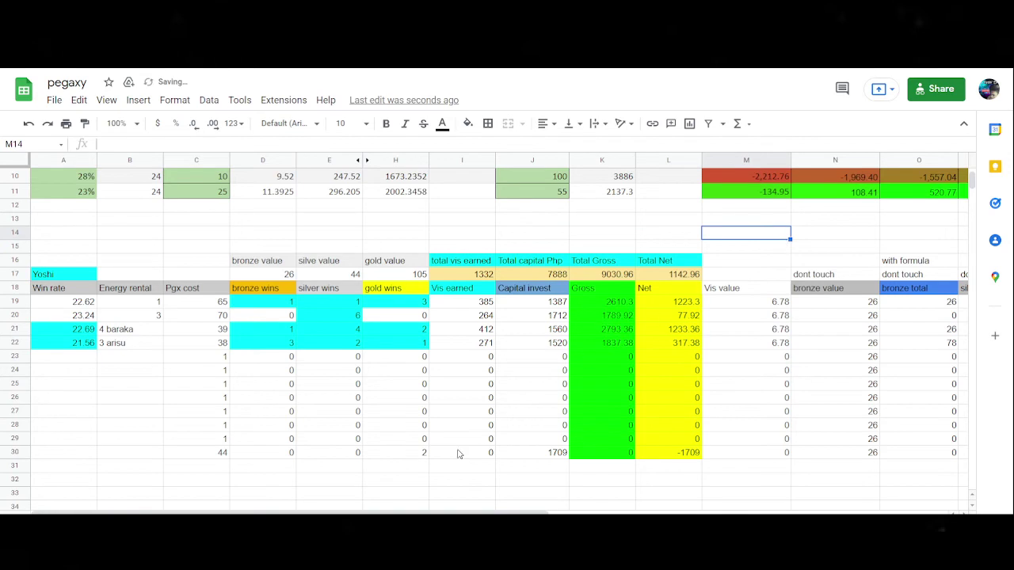
pyautogui.scroll(3, 449, 440)
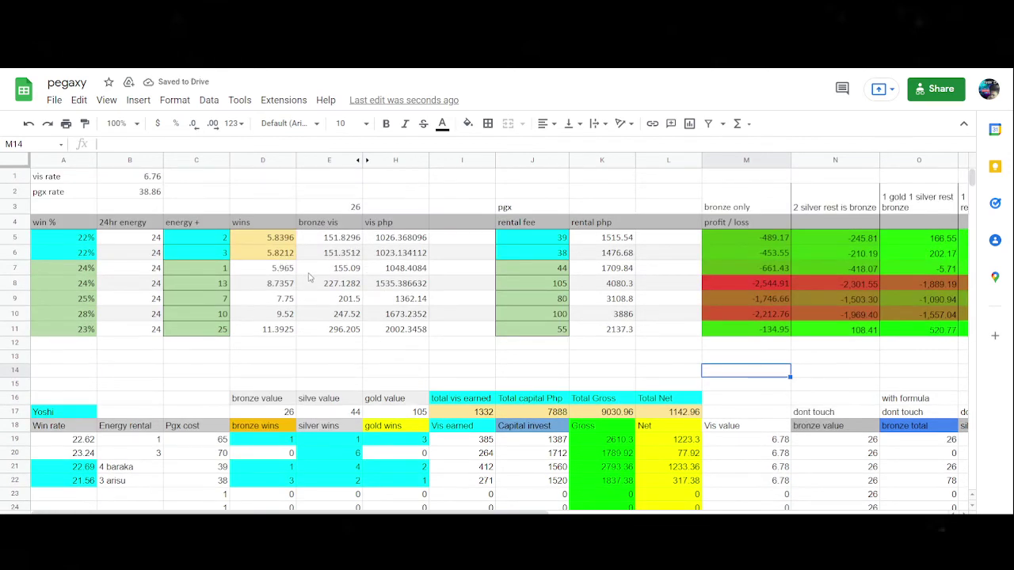
pyautogui.scroll(-3, 333, 277)
pyautogui.click(342, 457)
pyautogui.write('1')
pyautogui.click(275, 455)
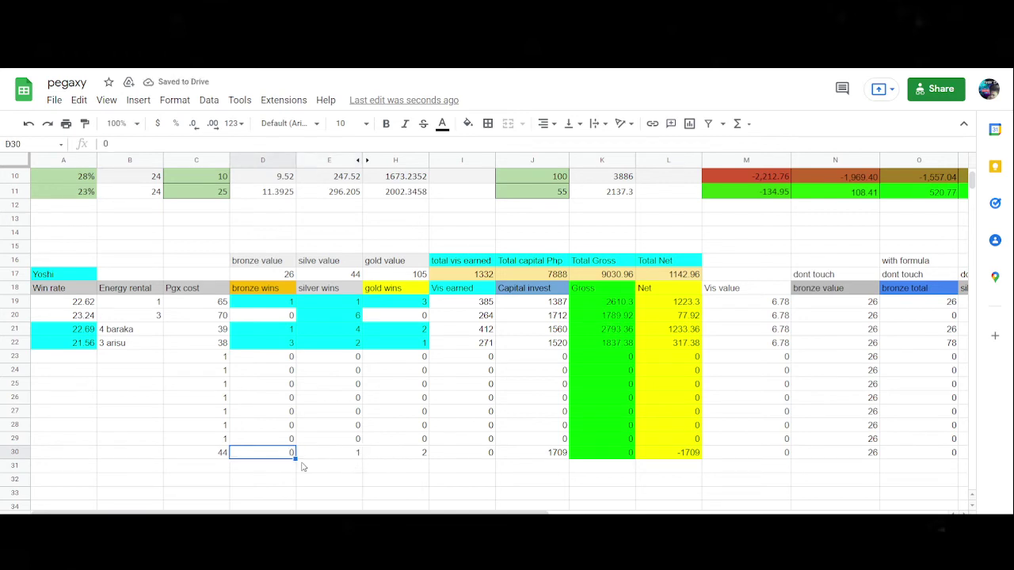
pyautogui.write('2')
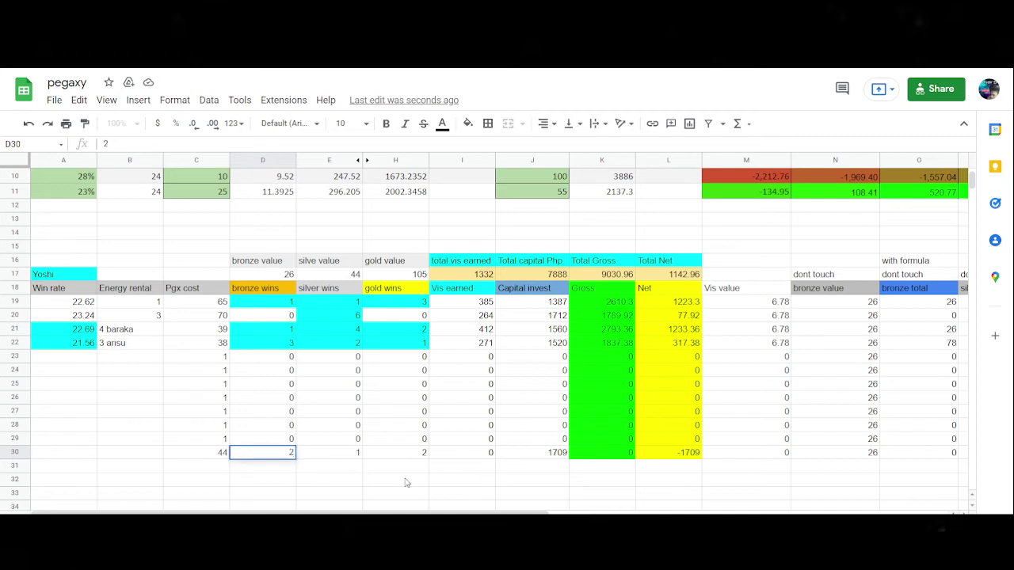
pyautogui.click(687, 481)
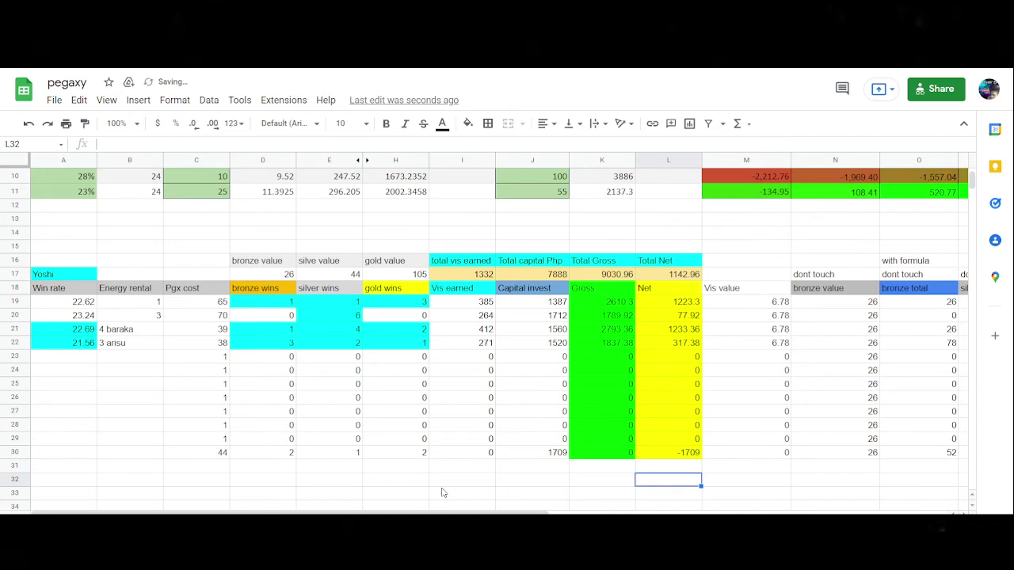
# - Compare the content of the Vis earned cell in row 30 with the formula in row 23
pyautogui.click(467, 458)
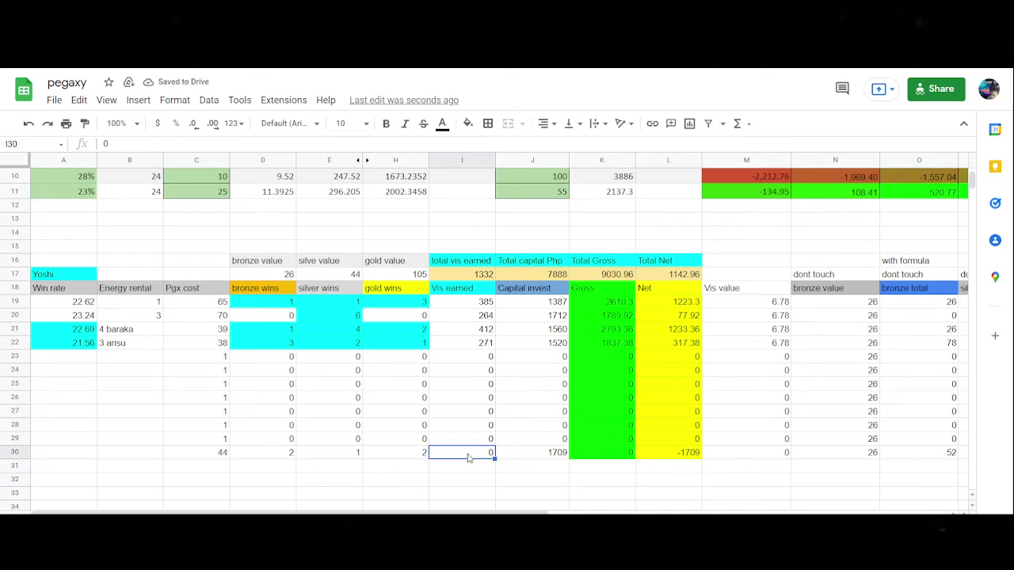
pyautogui.doubleClick(468, 457)
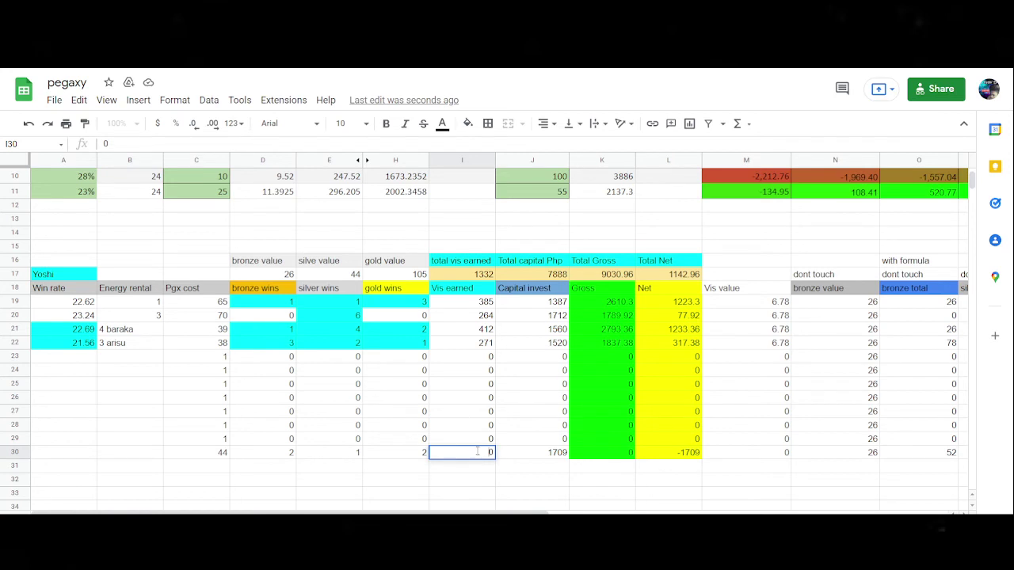
pyautogui.doubleClick(477, 363)
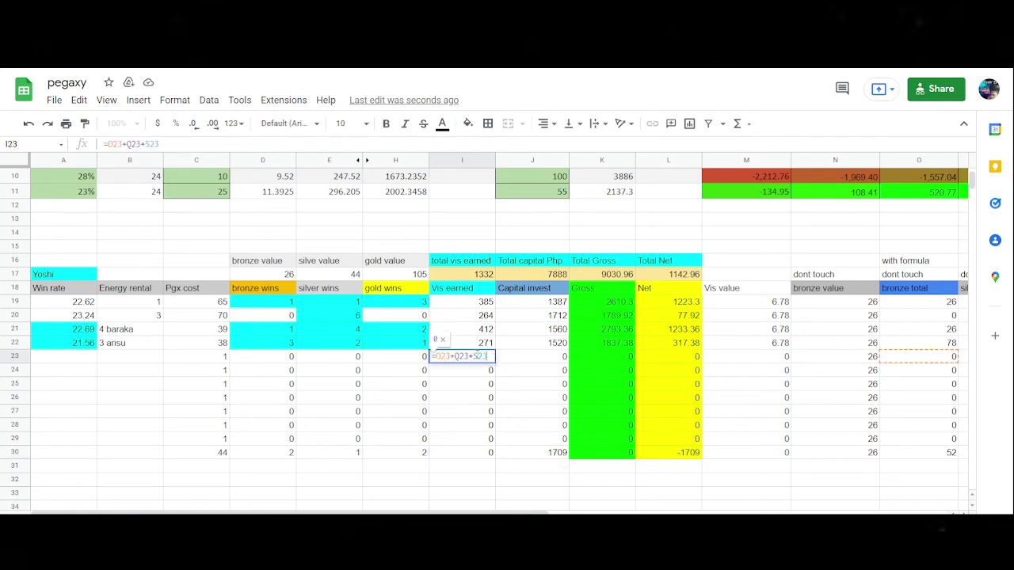
# - Fill in row 23 with a Pgx cost of 44 and 2 bronze, 1 silver and 1 gold wins
pyautogui.click(217, 358)
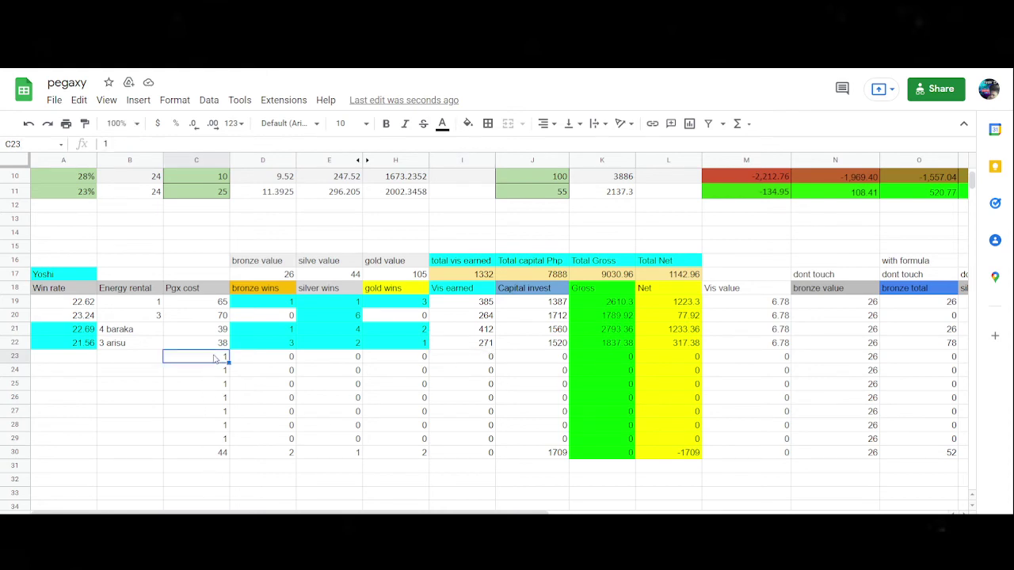
pyautogui.write('44')
pyautogui.click(274, 363)
pyautogui.write('2')
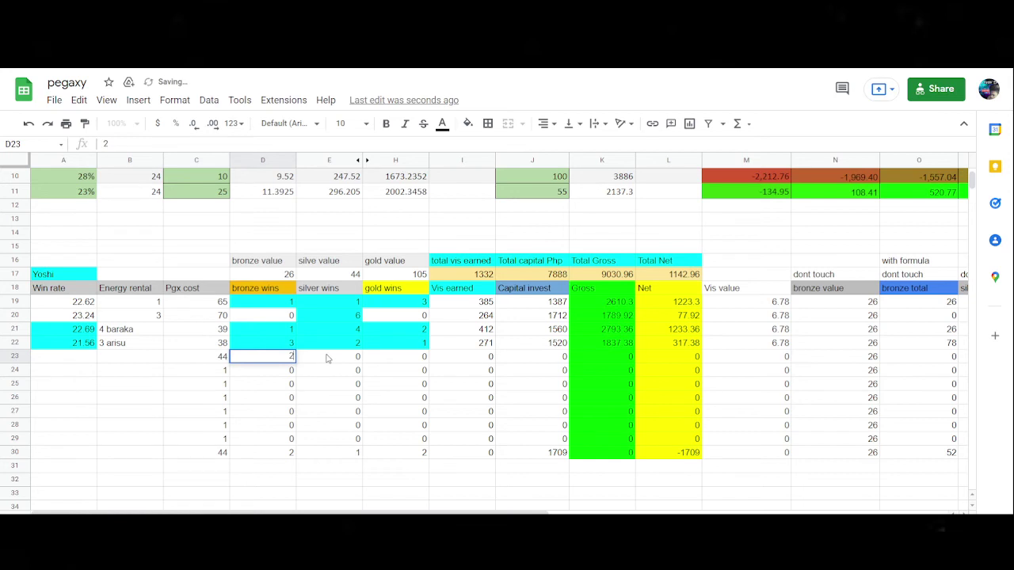
pyautogui.click(327, 359)
pyautogui.write('1')
pyautogui.click(422, 359)
pyautogui.write('1')
# - Set row 23's capital invest to 1709 and its Vis value to 6.78
pyautogui.click(534, 357)
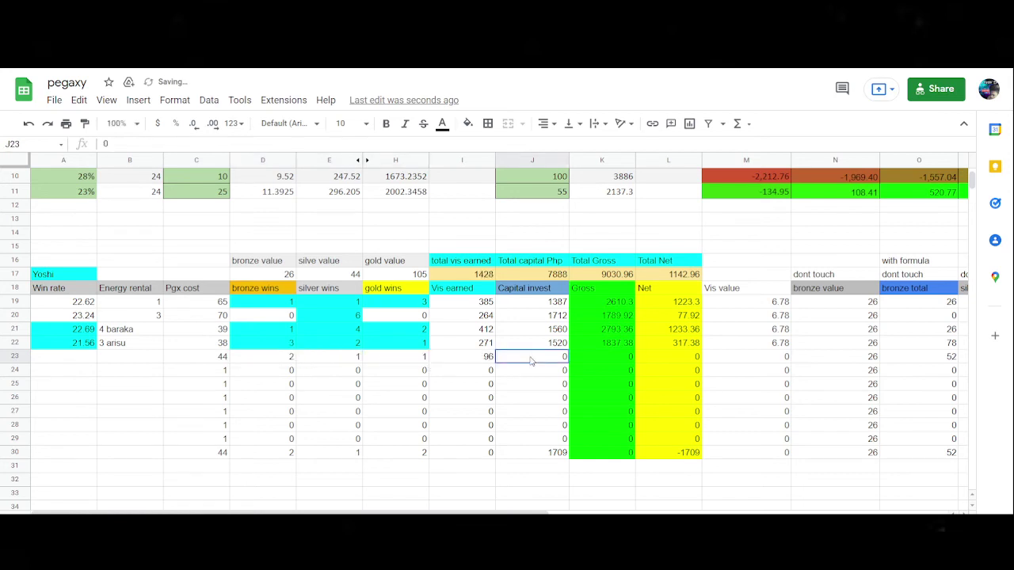
pyautogui.write('1709')
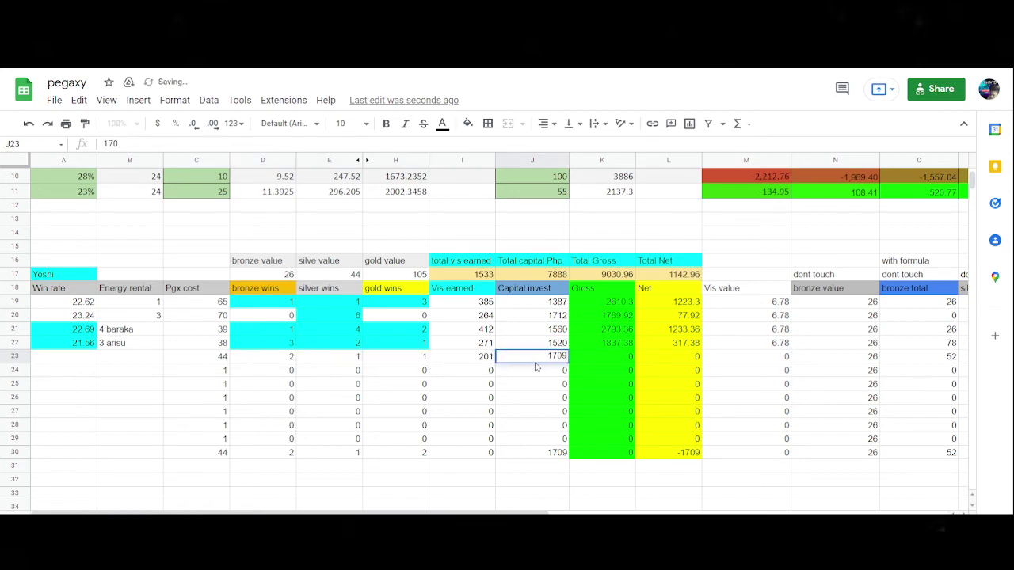
pyautogui.click(586, 497)
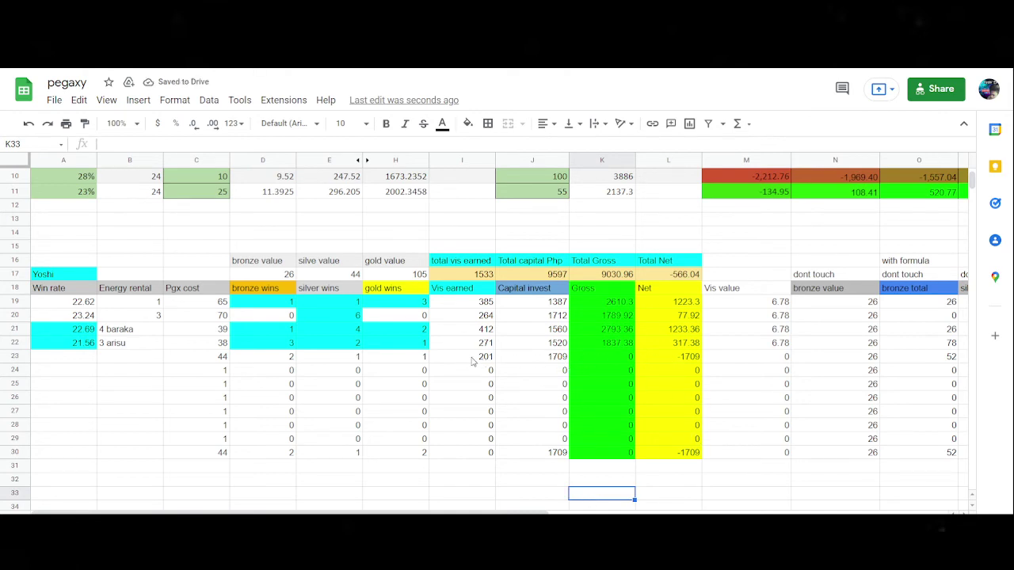
pyautogui.click(767, 360)
pyautogui.write('6')
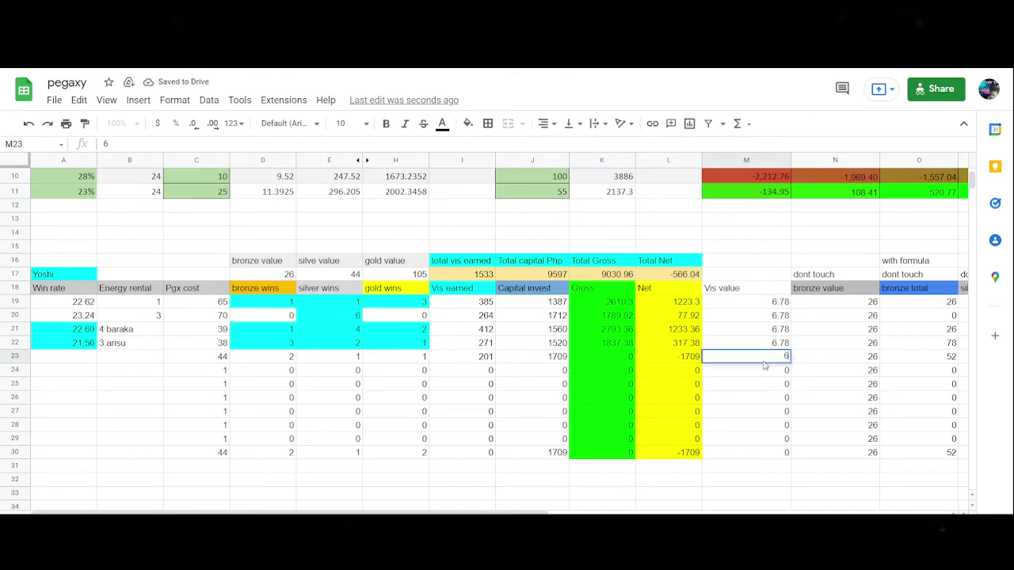
pyautogui.write('.78')
pyautogui.click(736, 494)
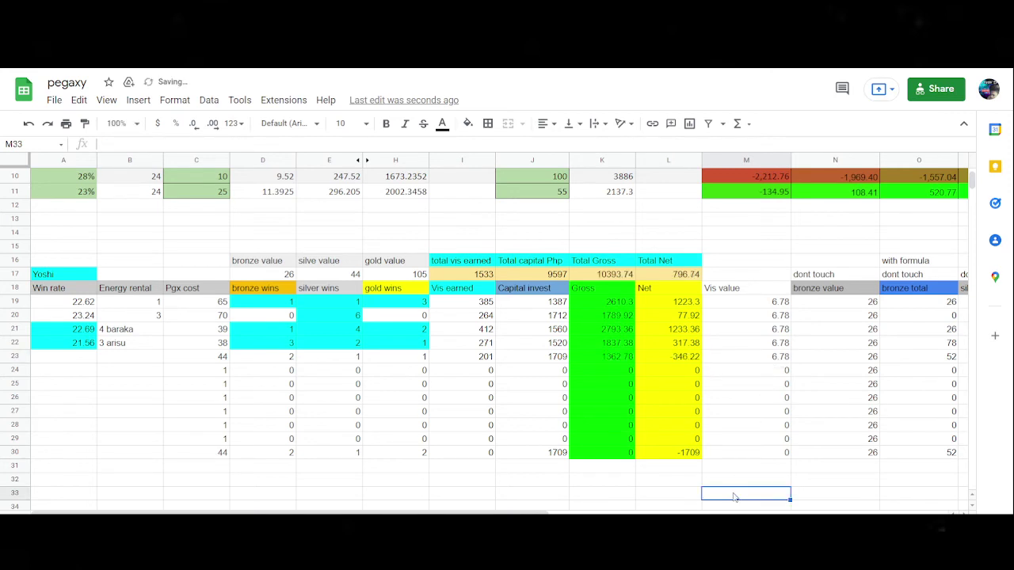
# - Set the Vis value in row 30 to 6.78 and recheck that row's Vis earned cell
pyautogui.click(758, 453)
pyautogui.write('6.78')
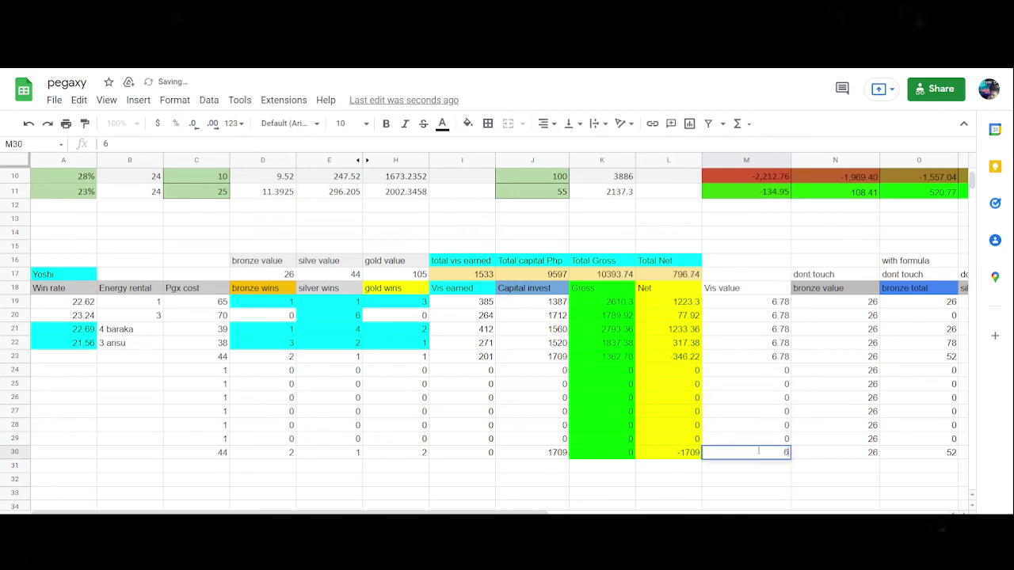
pyautogui.click(733, 483)
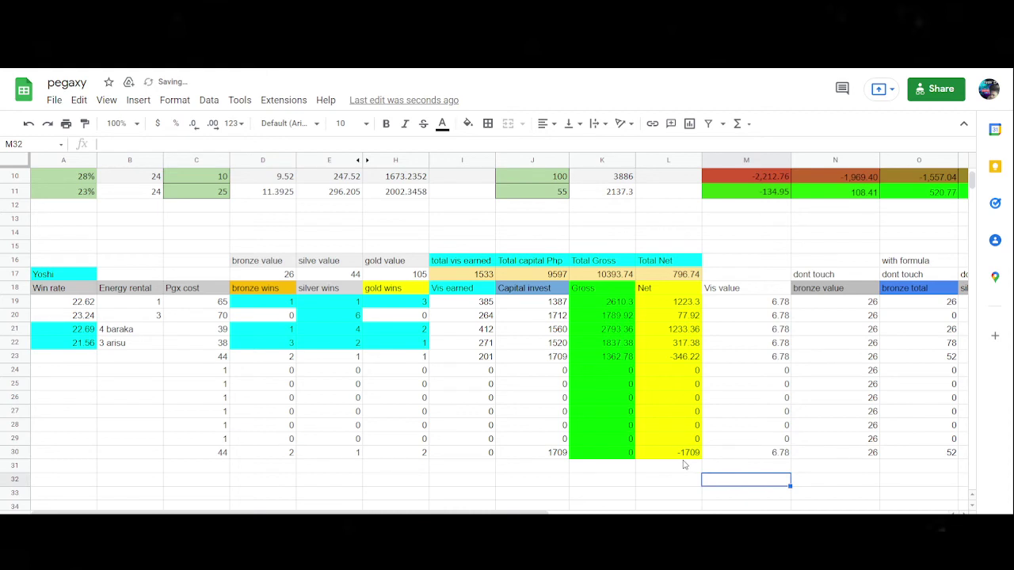
pyautogui.click(476, 453)
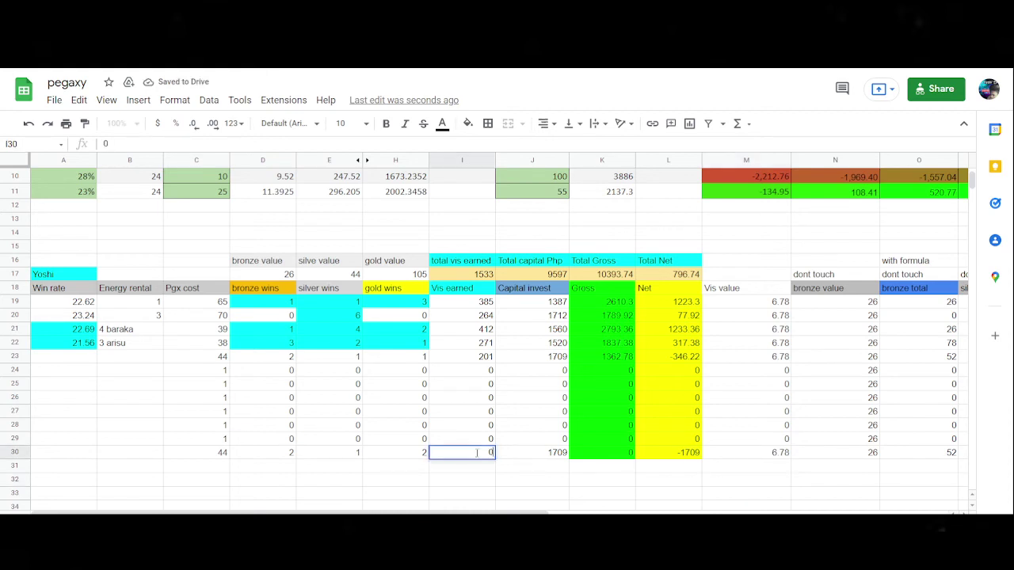
pyautogui.click(533, 457)
pyautogui.click(483, 457)
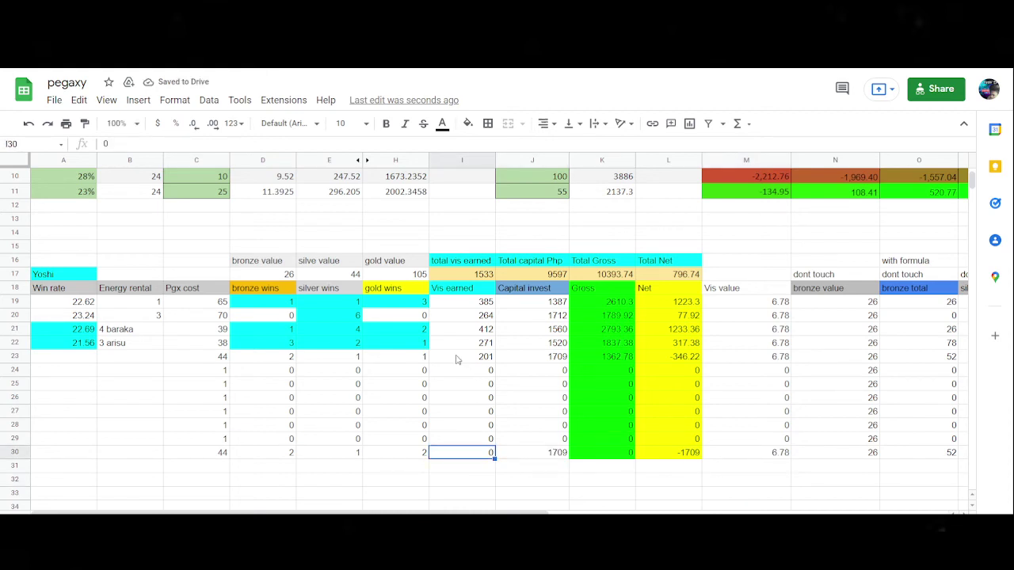
# - Review row 23's Pgx cost, bronze, silver and gold wins, vis earned and capital invest
pyautogui.click(383, 362)
pyautogui.click(214, 360)
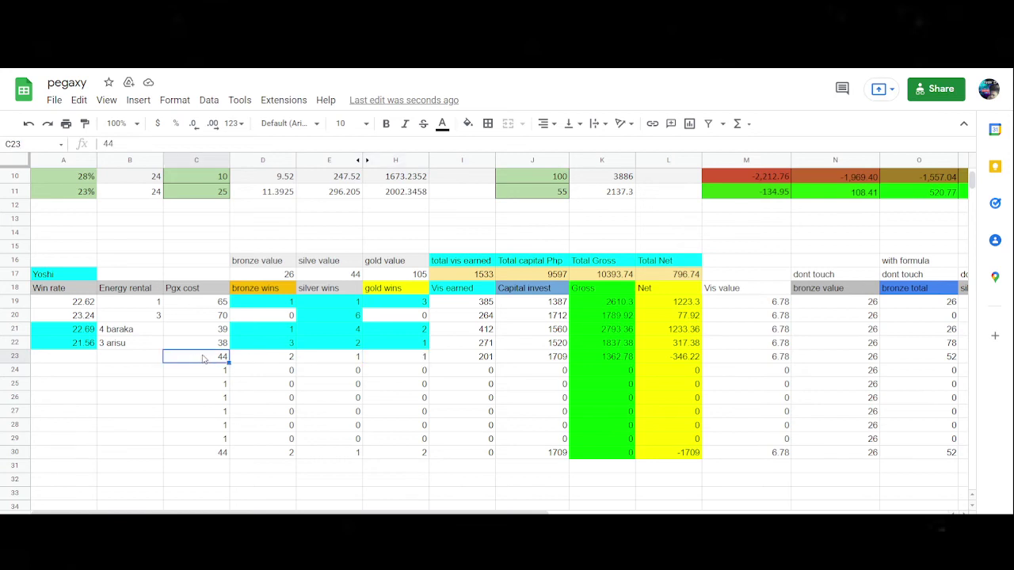
pyautogui.click(287, 362)
pyautogui.click(333, 364)
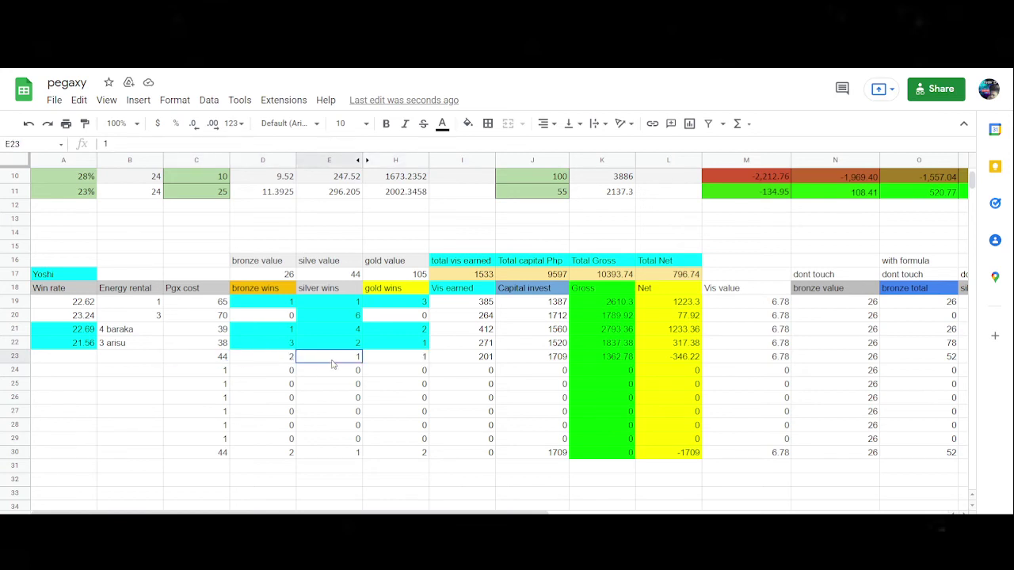
pyautogui.click(420, 363)
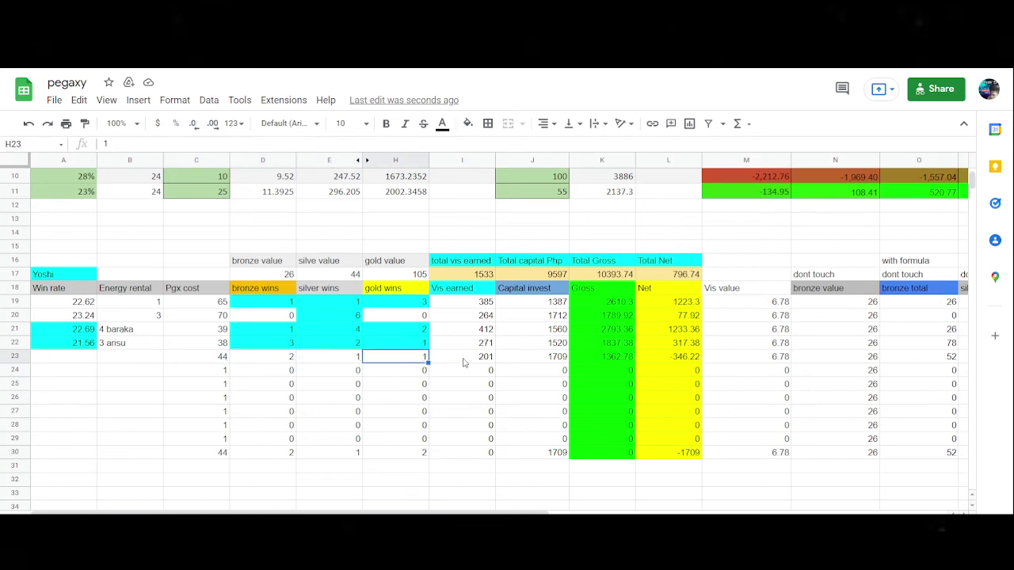
pyautogui.click(464, 362)
pyautogui.click(532, 362)
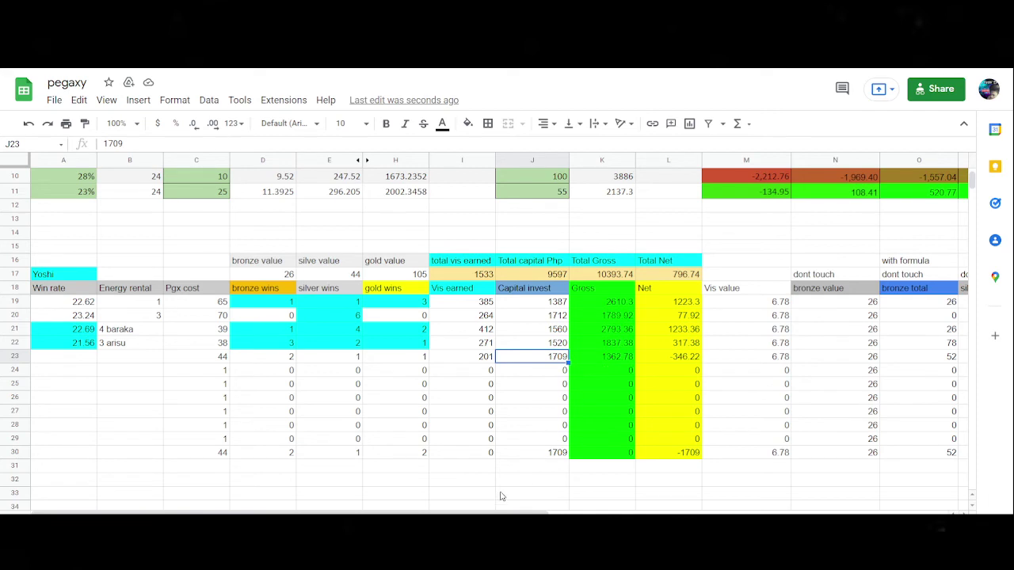
# - Check row 23's Pgx cost*value and enter 44 beside it in column V
pyautogui.moveTo(503, 513); pyautogui.dragTo(850, 514)
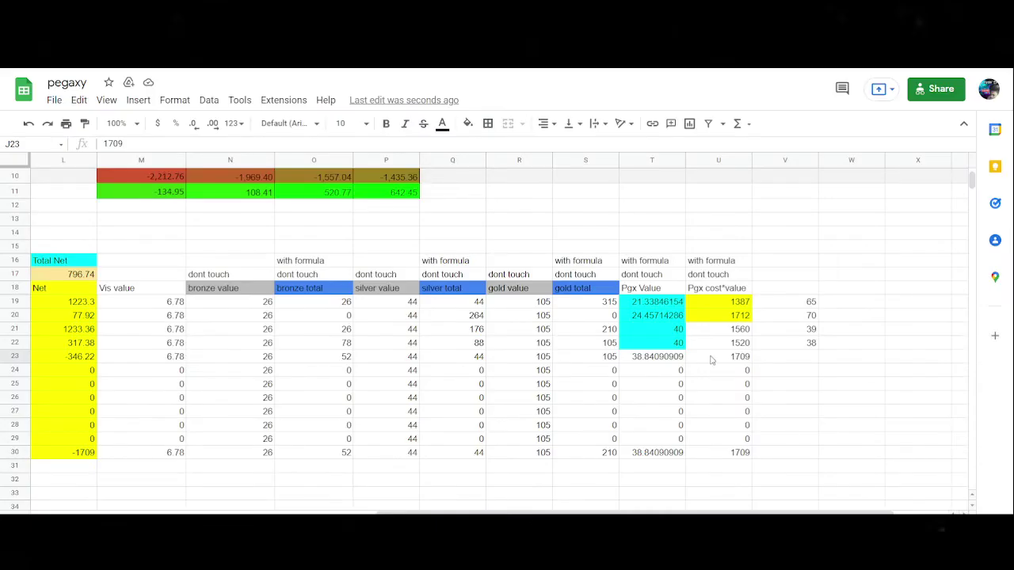
pyautogui.click(715, 358)
pyautogui.click(802, 364)
pyautogui.write('44')
pyautogui.click(808, 483)
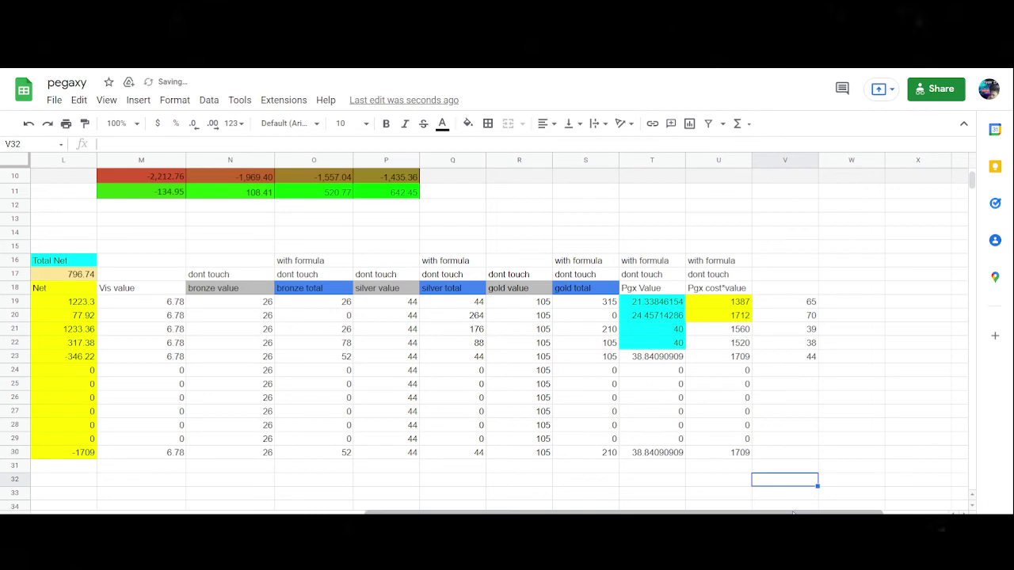
# - Return to the detail page of the Pega listed at 44 PGX and check its win rate
pyautogui.moveTo(809, 513); pyautogui.dragTo(363, 515)
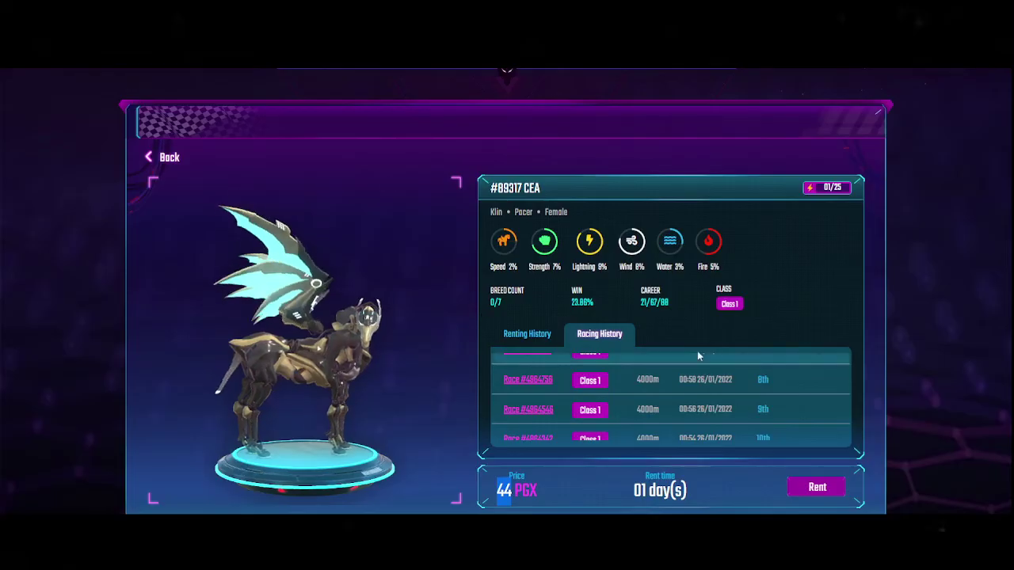
pyautogui.click(588, 315)
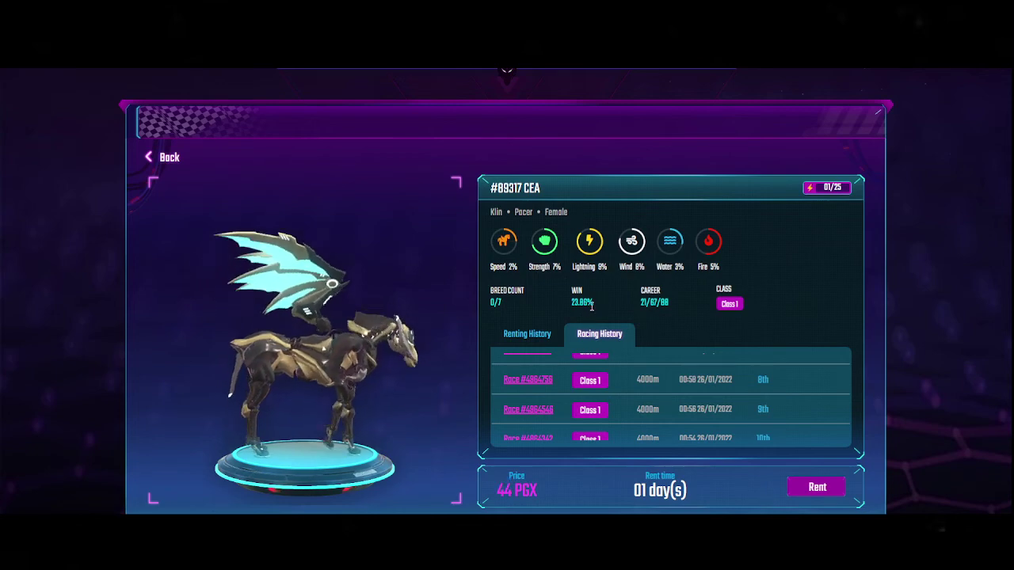
# - Recheck the listed Pega's win rate, and set row 23's gold wins to 2 to test the row's Net
pyautogui.doubleClick(582, 303)
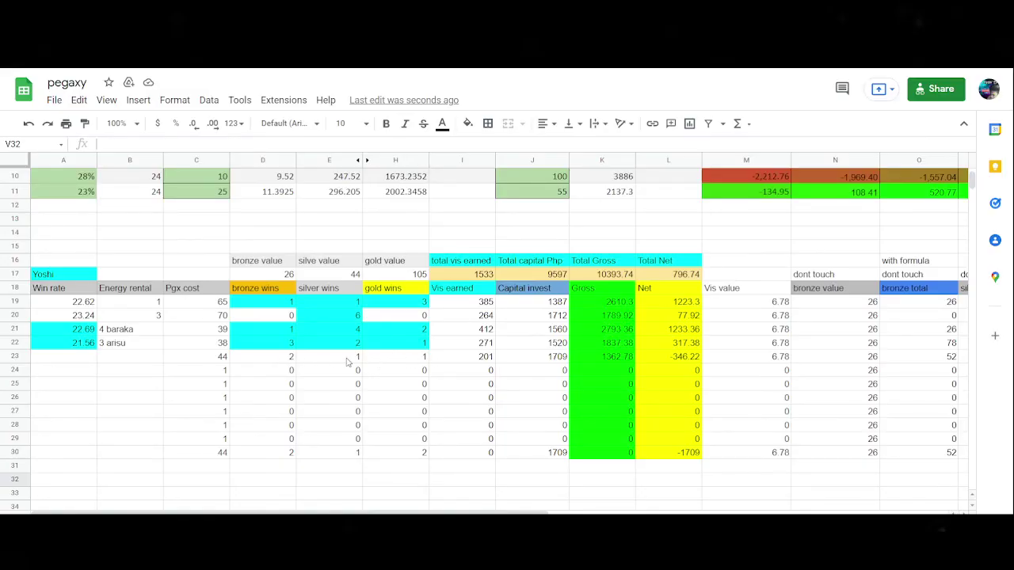
pyautogui.click(398, 362)
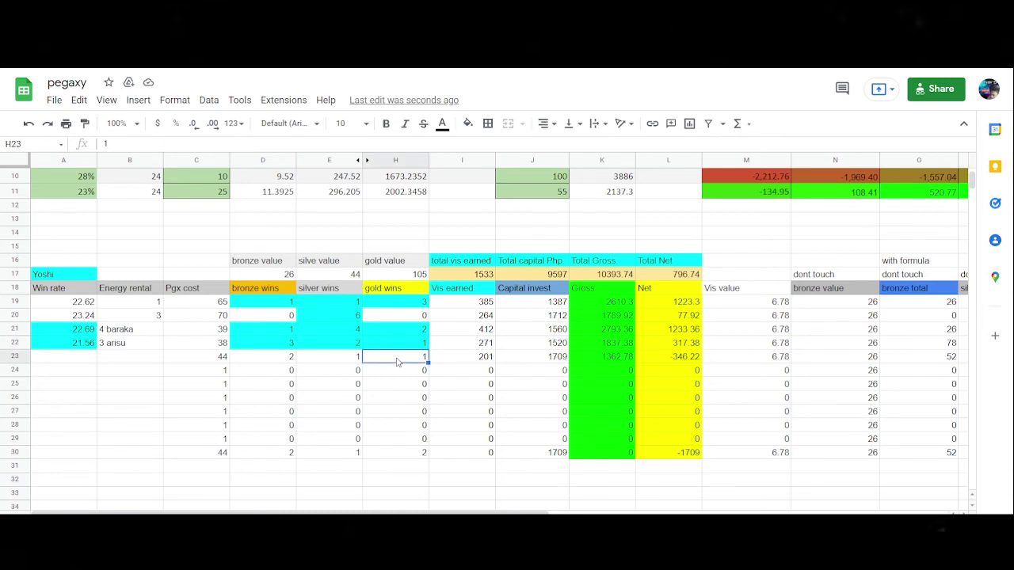
pyautogui.write('2')
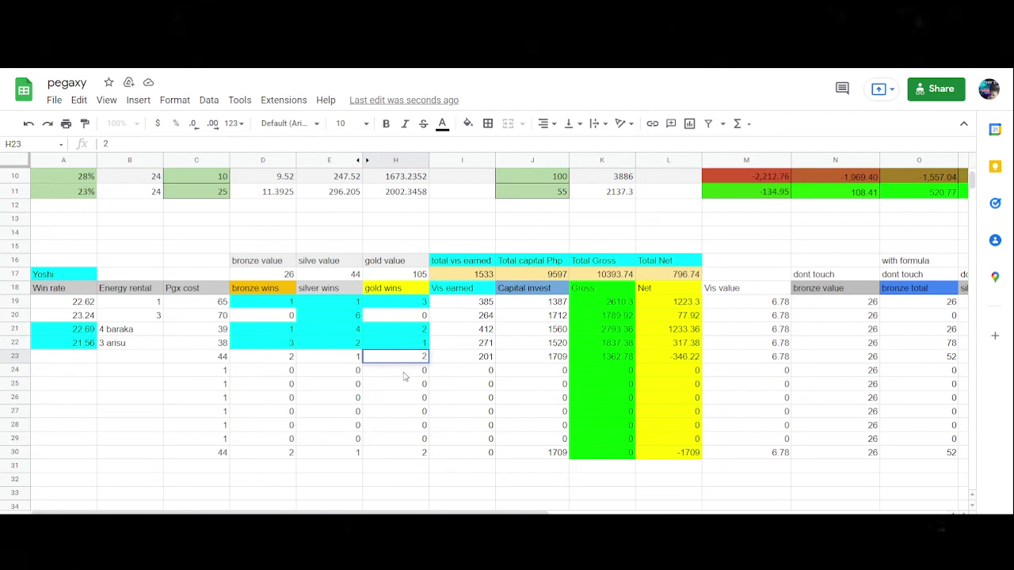
pyautogui.press('Return')
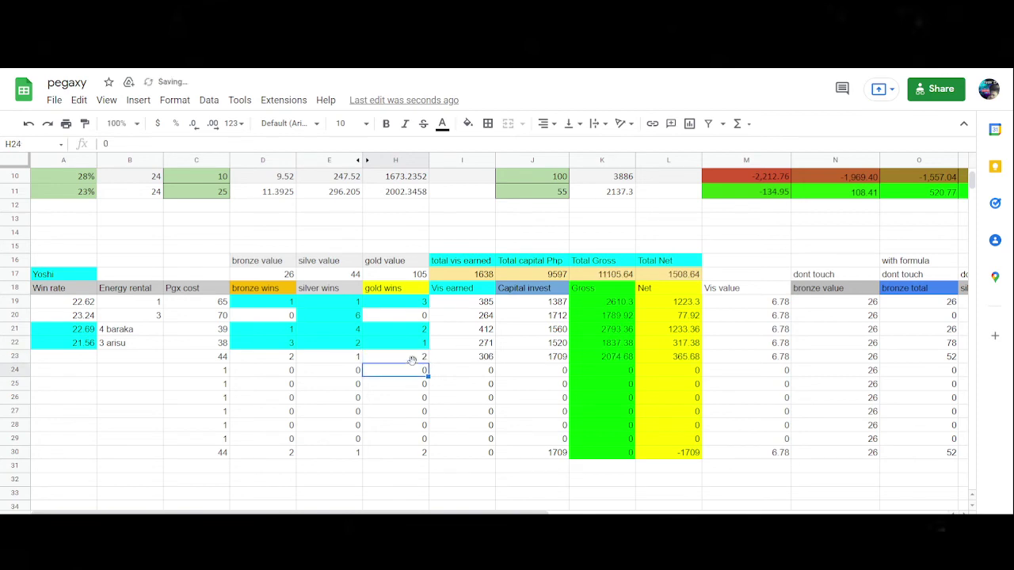
pyautogui.click(656, 358)
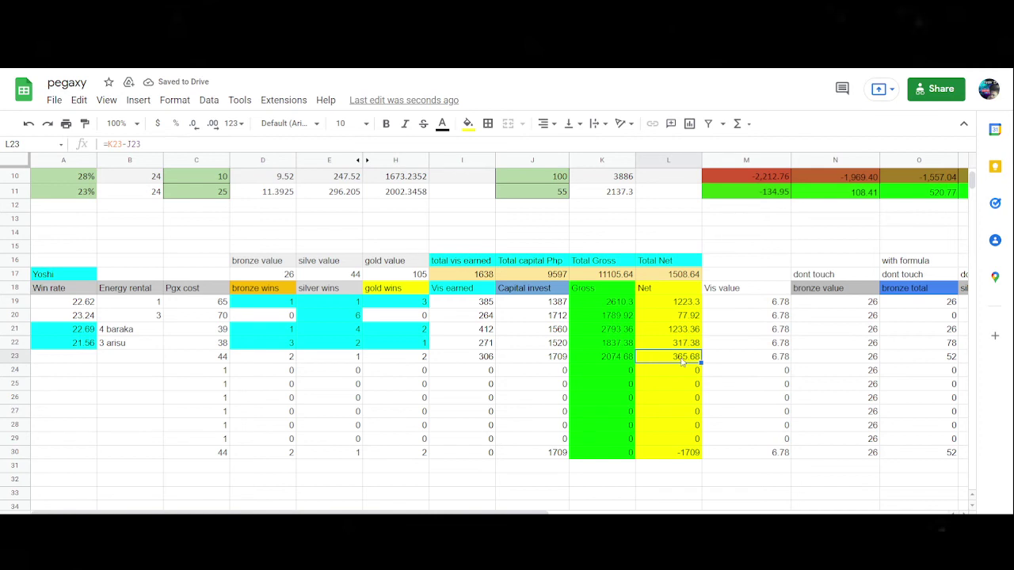
pyautogui.click(410, 360)
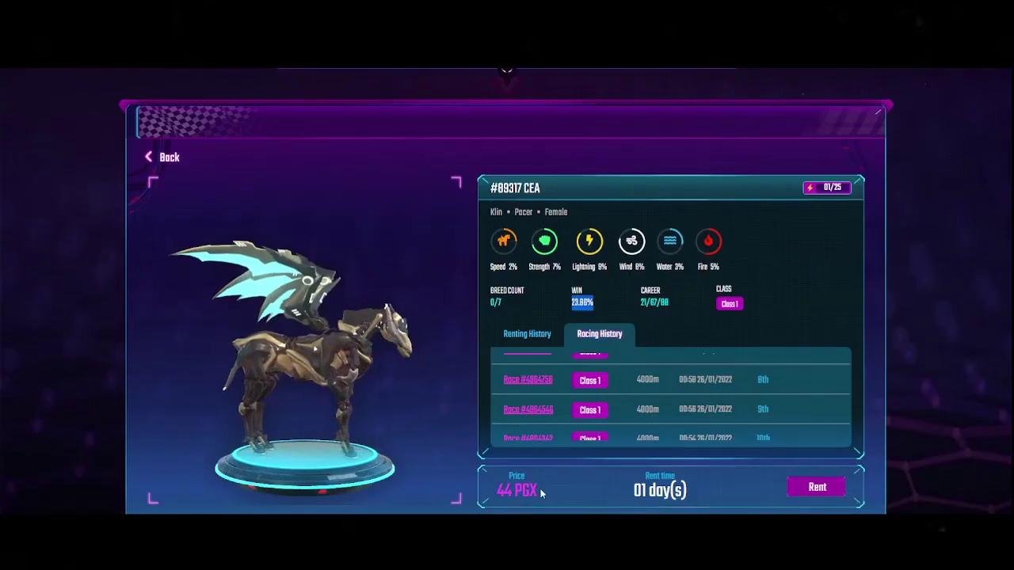
# - Check the rental price on the detail page of the Pega listed at 44 PGX
pyautogui.moveTo(539, 489); pyautogui.dragTo(494, 492)
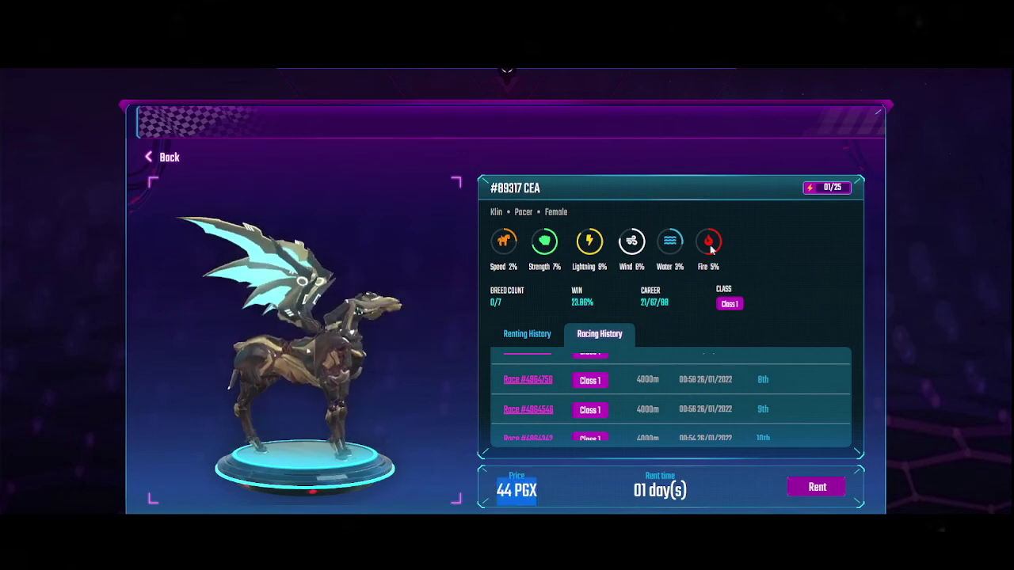
pyautogui.click(794, 249)
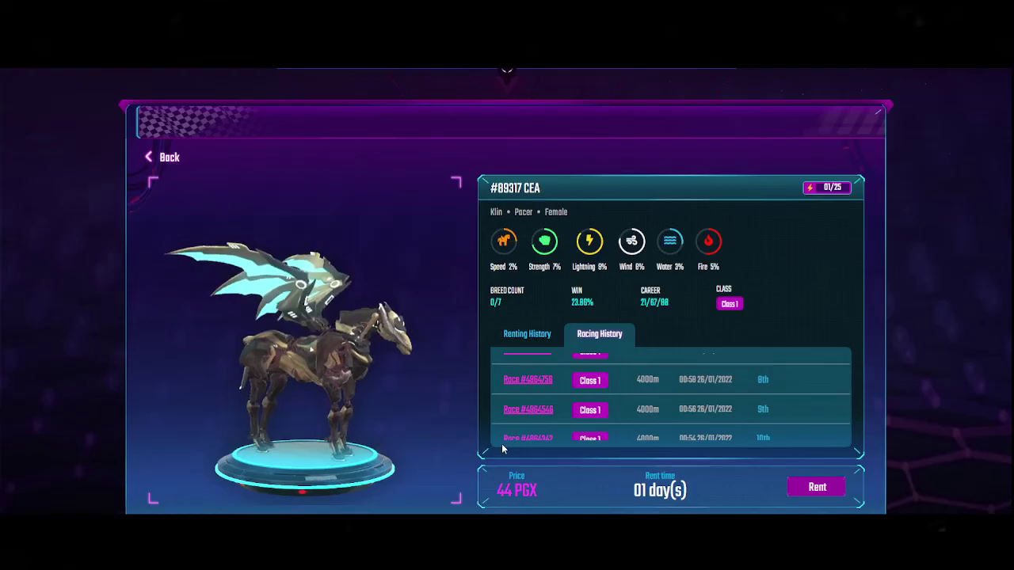
pyautogui.moveTo(540, 492); pyautogui.dragTo(502, 492)
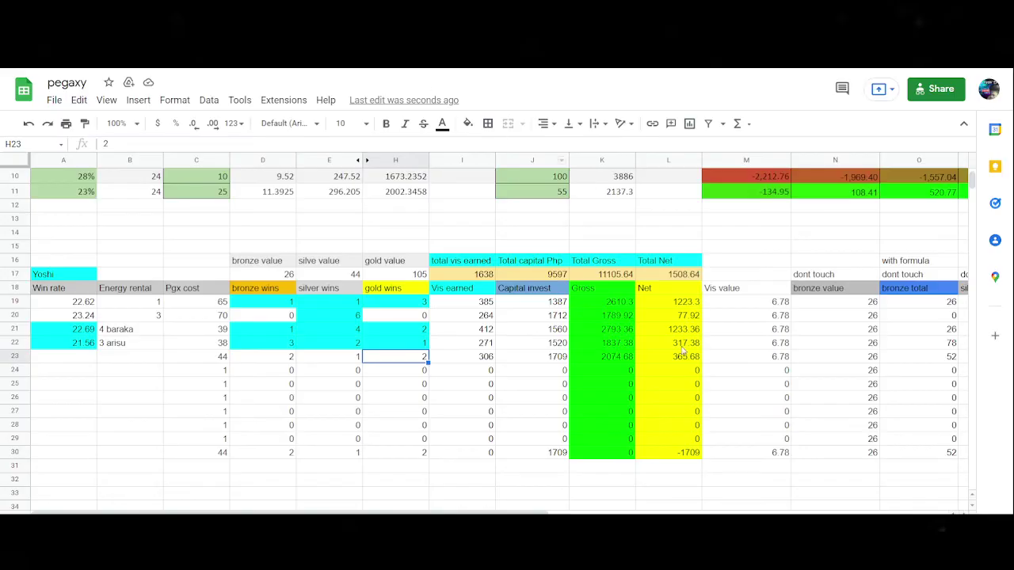
# - Check row 23's Net, and set the row's gold wins to 1 and silver wins to 2
pyautogui.click(671, 358)
pyautogui.click(413, 361)
pyautogui.write('1')
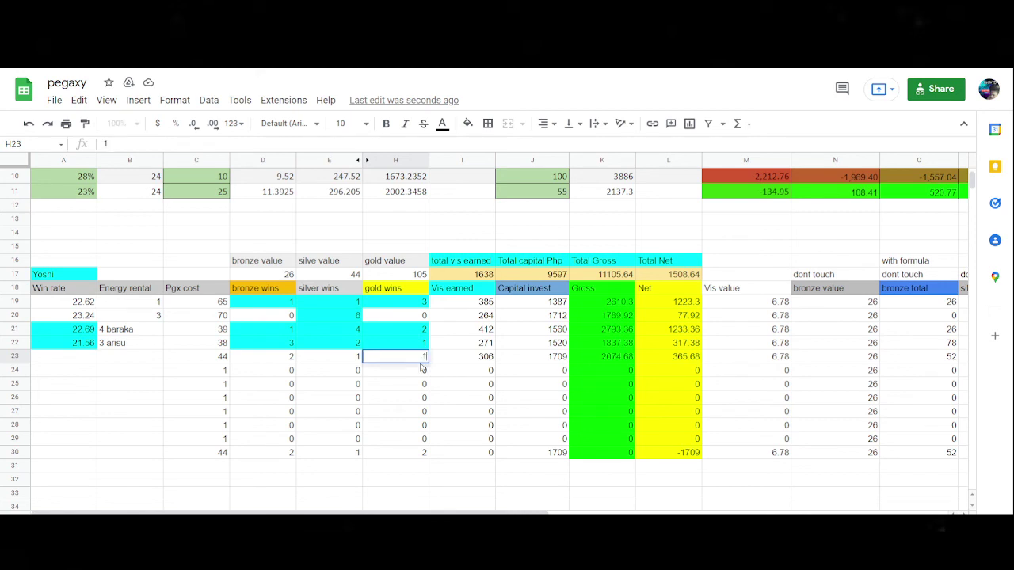
pyautogui.click(346, 358)
pyautogui.write('2')
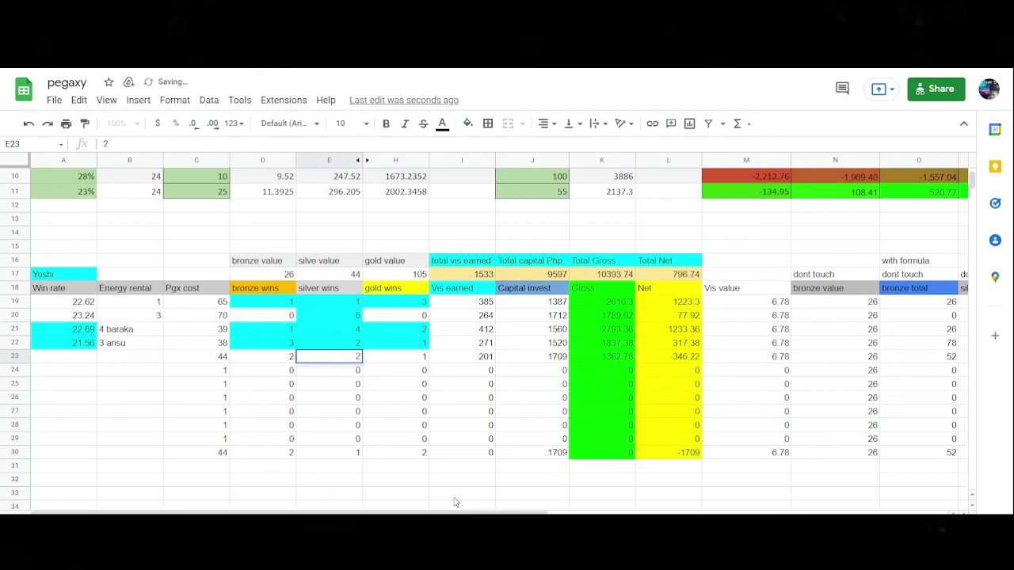
pyautogui.click(454, 498)
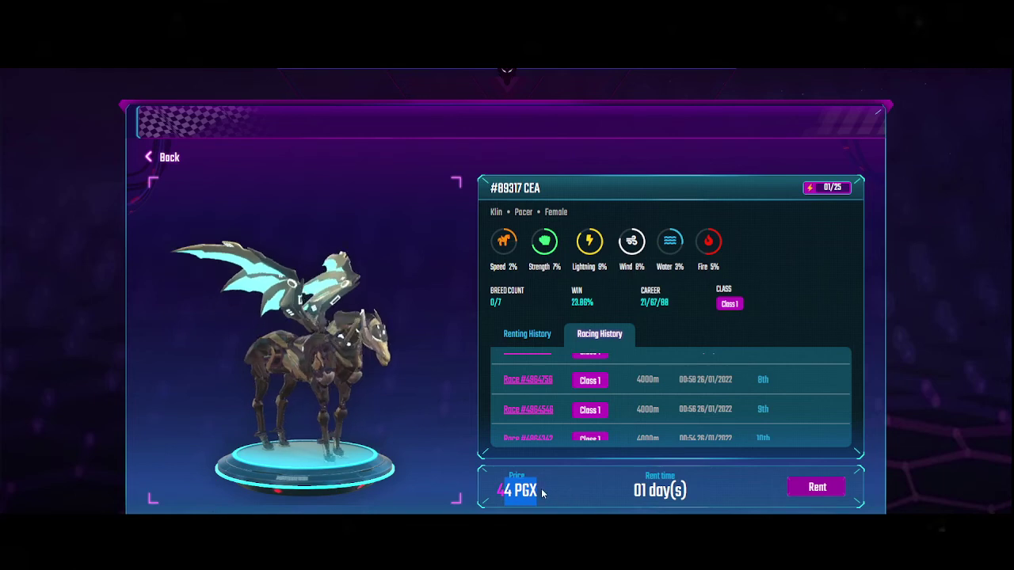
# - Recheck the listed Pega's rental price, and set row 23's silver wins to 0 and gold wins to 3
pyautogui.click(555, 492)
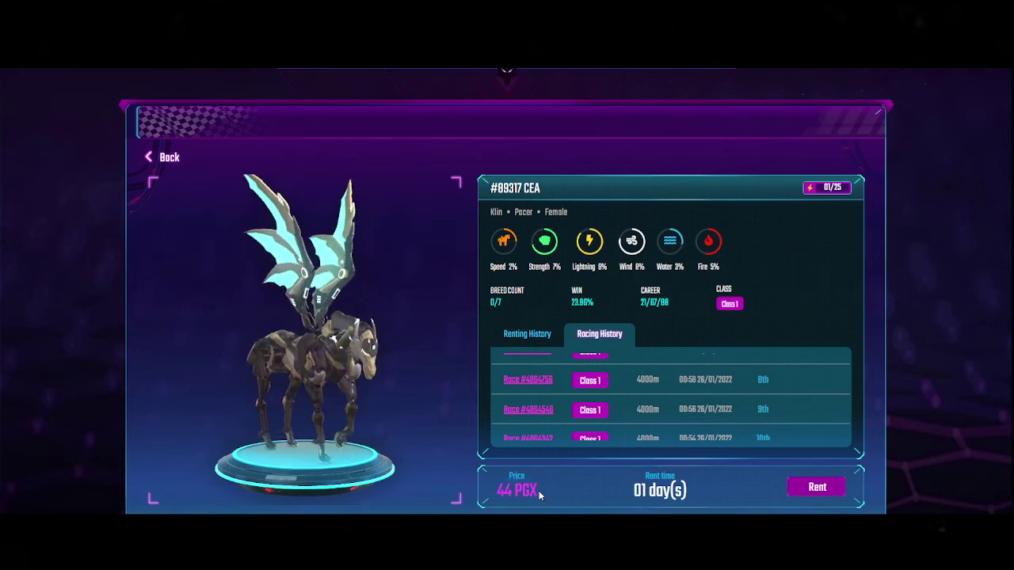
pyautogui.moveTo(536, 490); pyautogui.dragTo(495, 491)
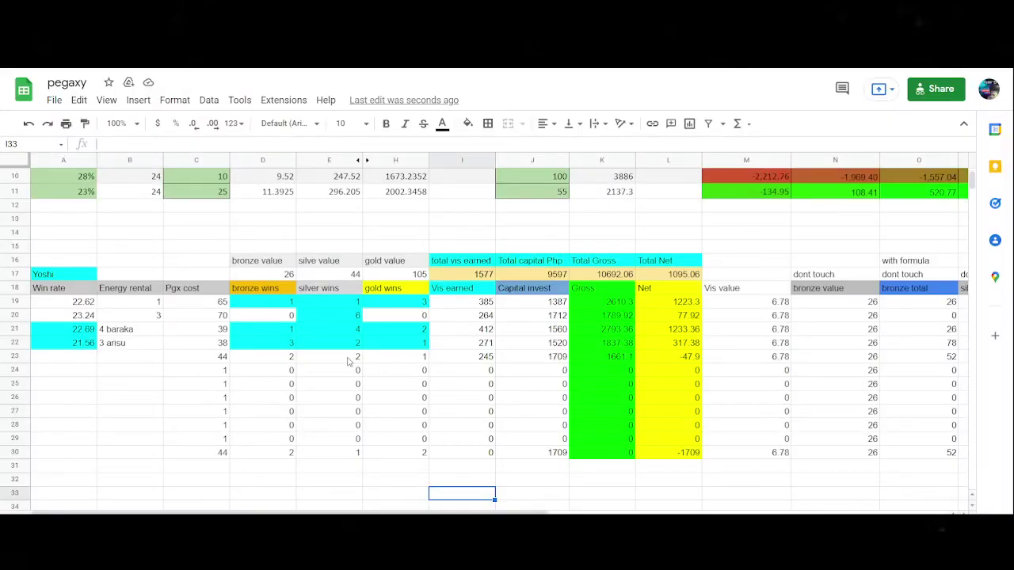
pyautogui.click(349, 361)
pyautogui.write('0')
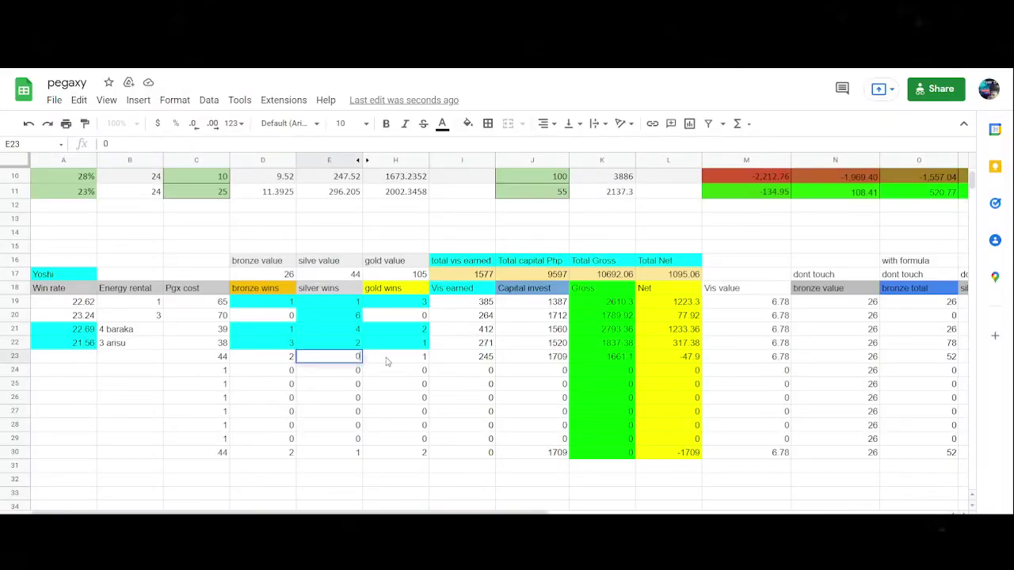
pyautogui.click(386, 361)
pyautogui.write('3')
pyautogui.click(427, 482)
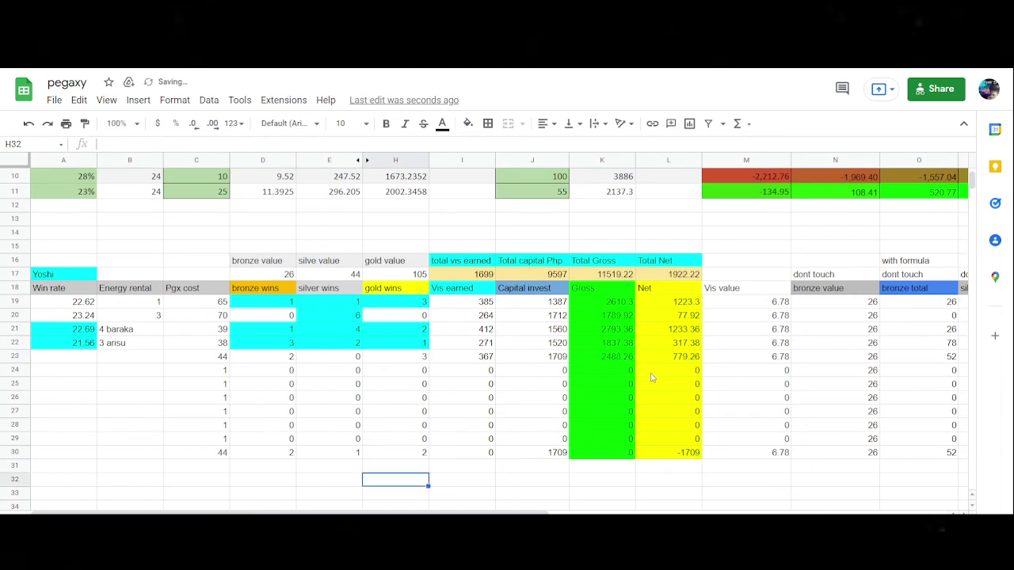
# - Review row 23's Net against its gold, silver and bronze wins
pyautogui.click(669, 358)
pyautogui.click(409, 360)
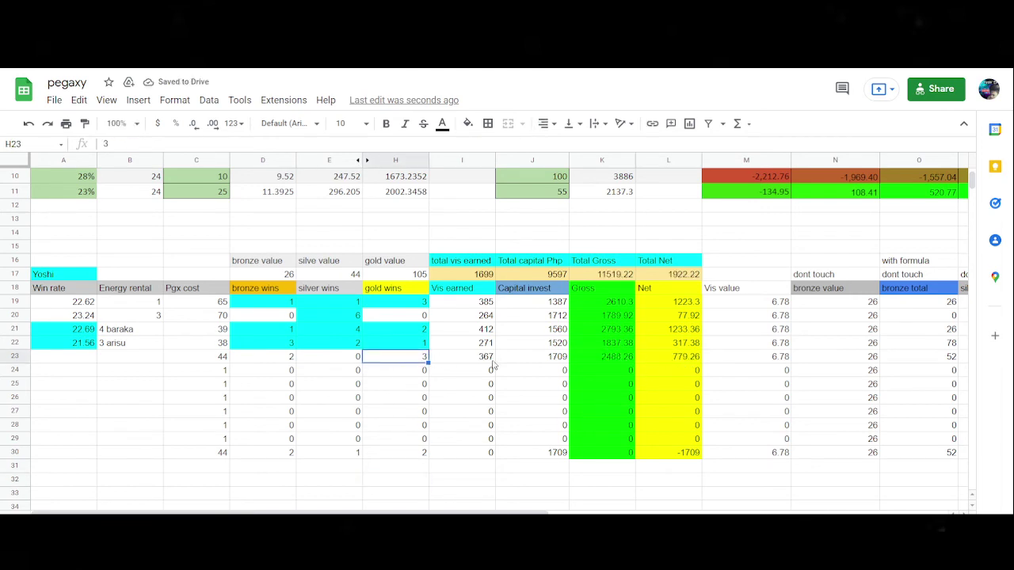
pyautogui.click(666, 360)
pyautogui.click(401, 365)
pyautogui.click(321, 364)
pyautogui.click(281, 362)
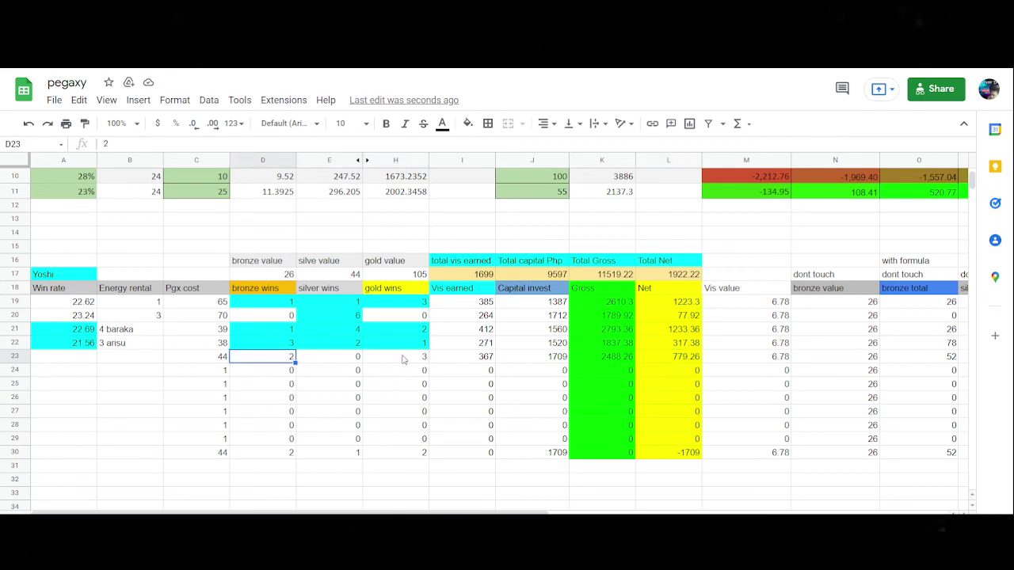
pyautogui.click(410, 360)
pyautogui.click(279, 362)
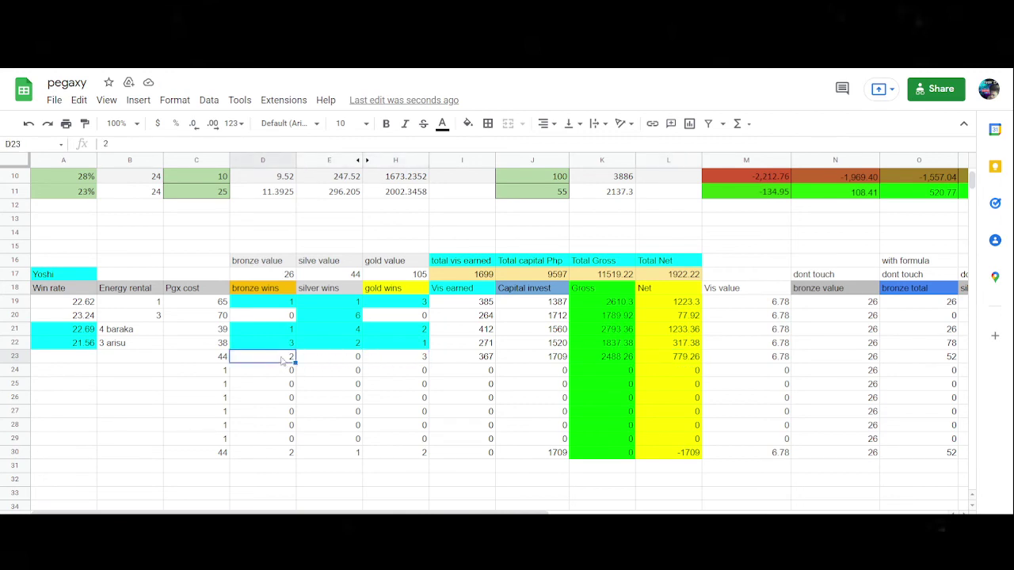
pyautogui.click(667, 361)
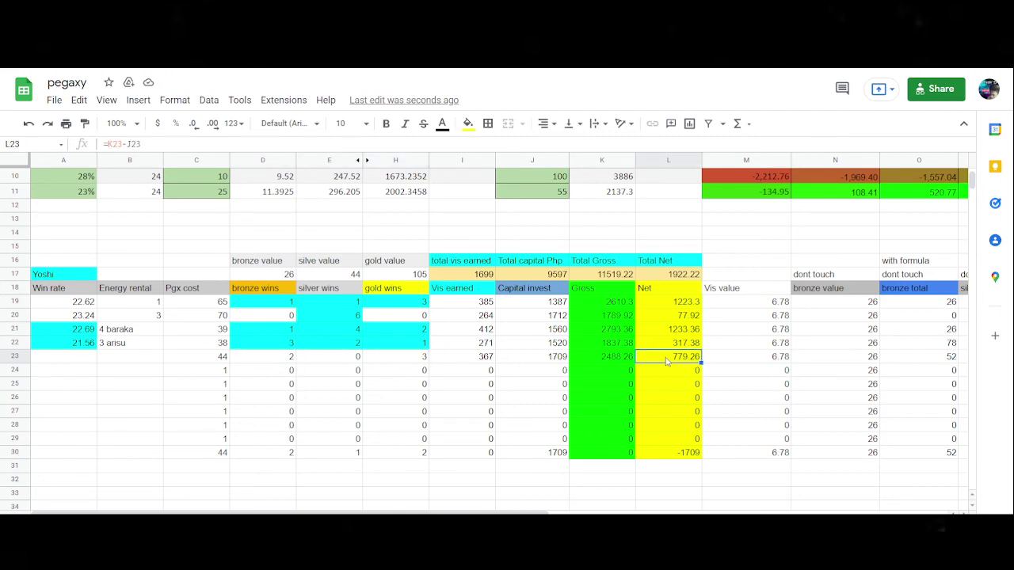
# - Restore row 23's gold wins to 1 and silver wins to 2, and check the row's Net
pyautogui.click(404, 364)
pyautogui.write('1')
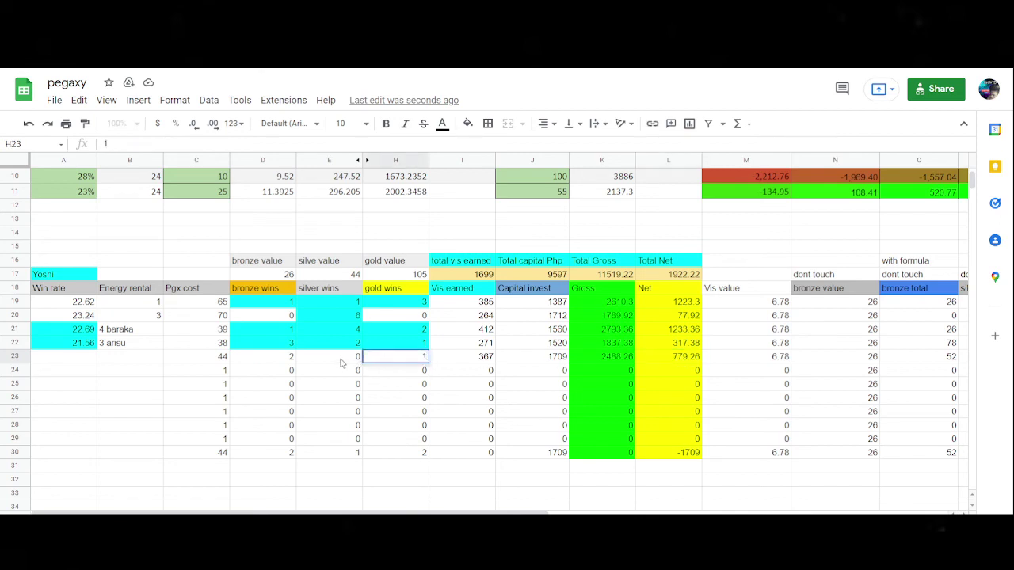
pyautogui.click(342, 361)
pyautogui.write('2')
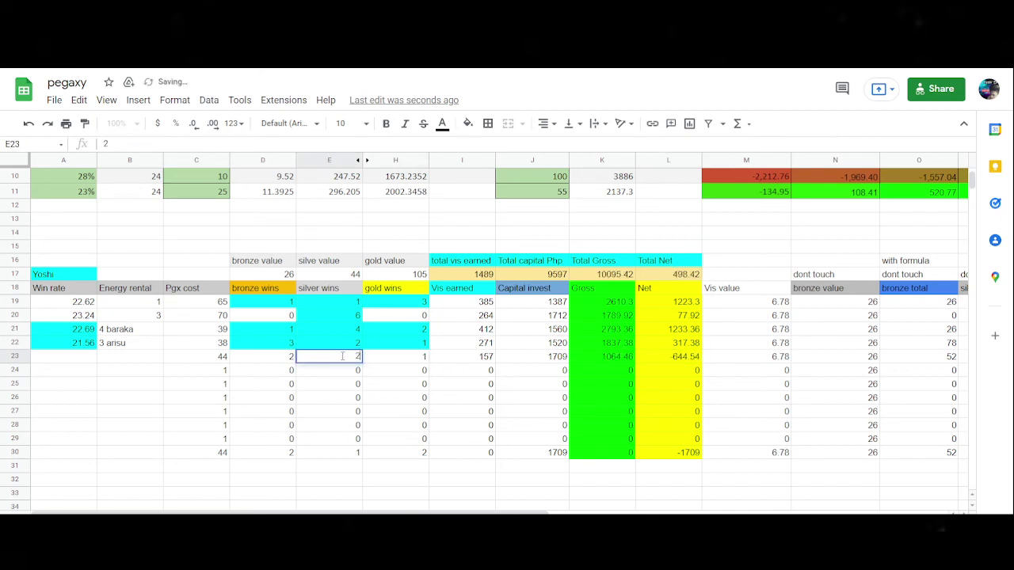
pyautogui.click(485, 482)
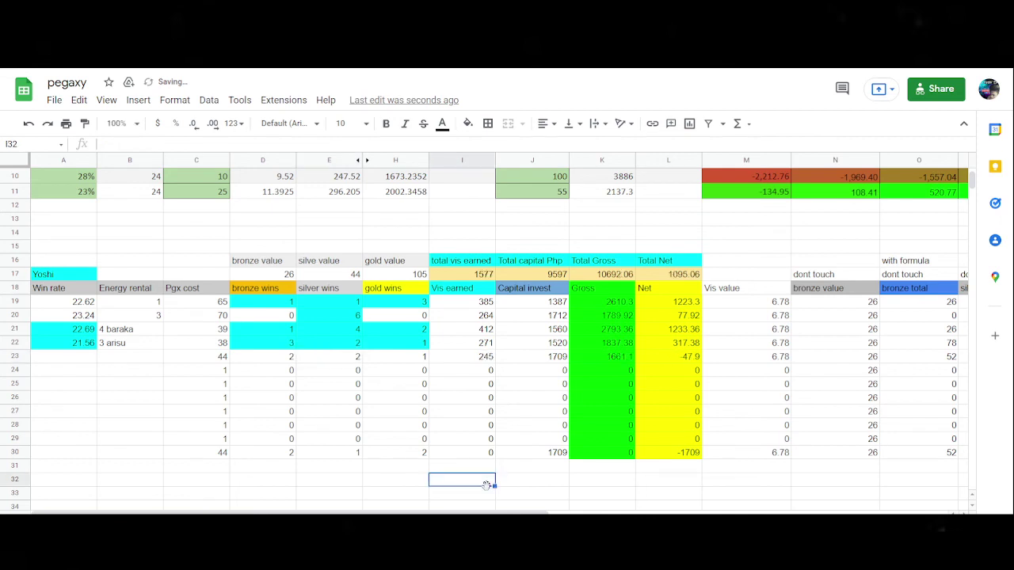
pyautogui.click(681, 360)
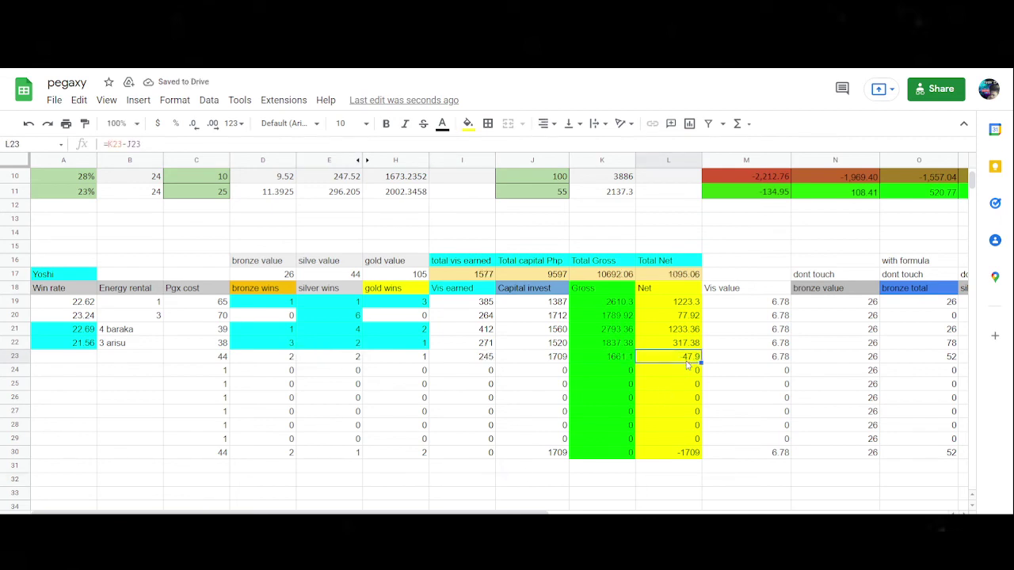
# - Set row 23's silver wins to 1 and bronze wins to 3
pyautogui.click(352, 360)
pyautogui.write('1')
pyautogui.press('Tab')
pyautogui.click(341, 361)
pyautogui.click(294, 357)
pyautogui.write('3')
pyautogui.click(521, 489)
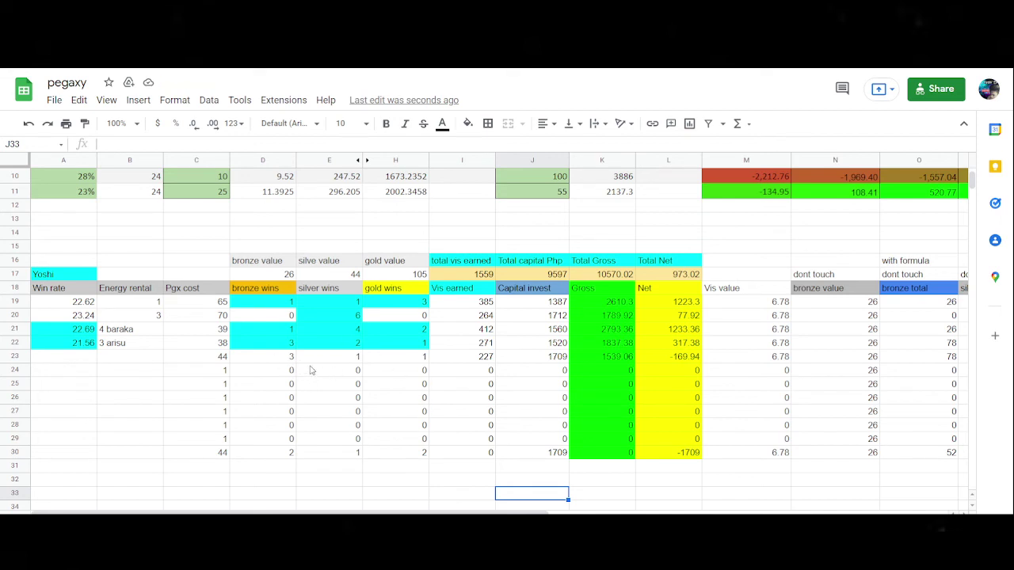
pyautogui.click(281, 359)
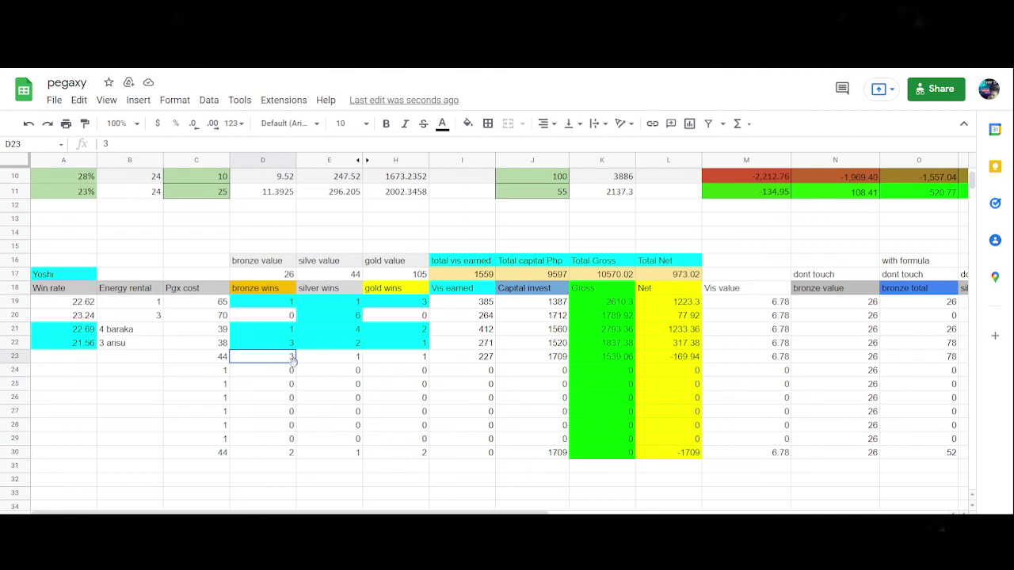
# - Compare row 23's estimate with the profit / loss columns of the rental table above the earnings log
pyautogui.scroll(3, 475, 364)
pyautogui.scroll(-2, 452, 352)
pyautogui.scroll(2, 453, 345)
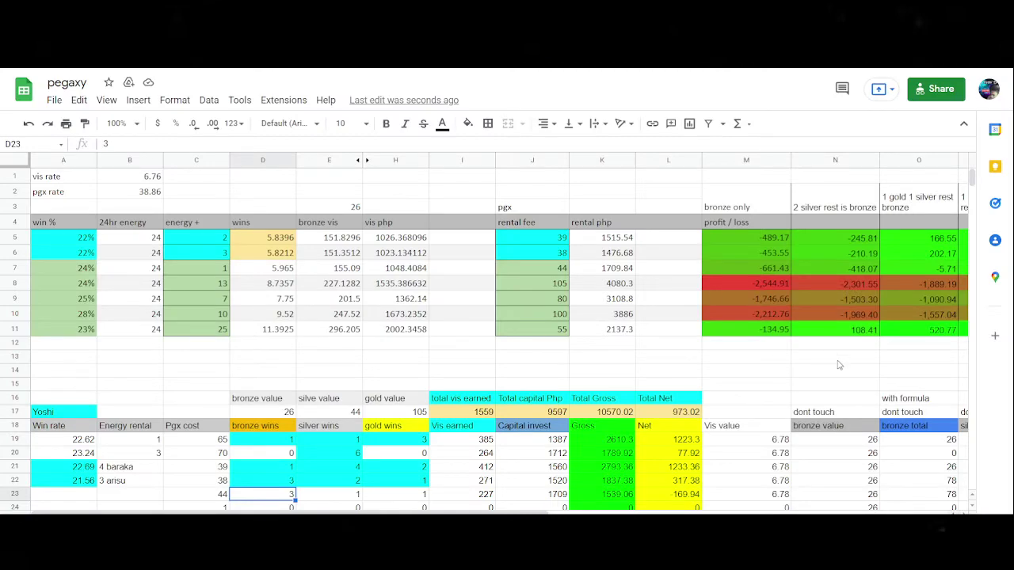
pyautogui.scroll(-3, 780, 372)
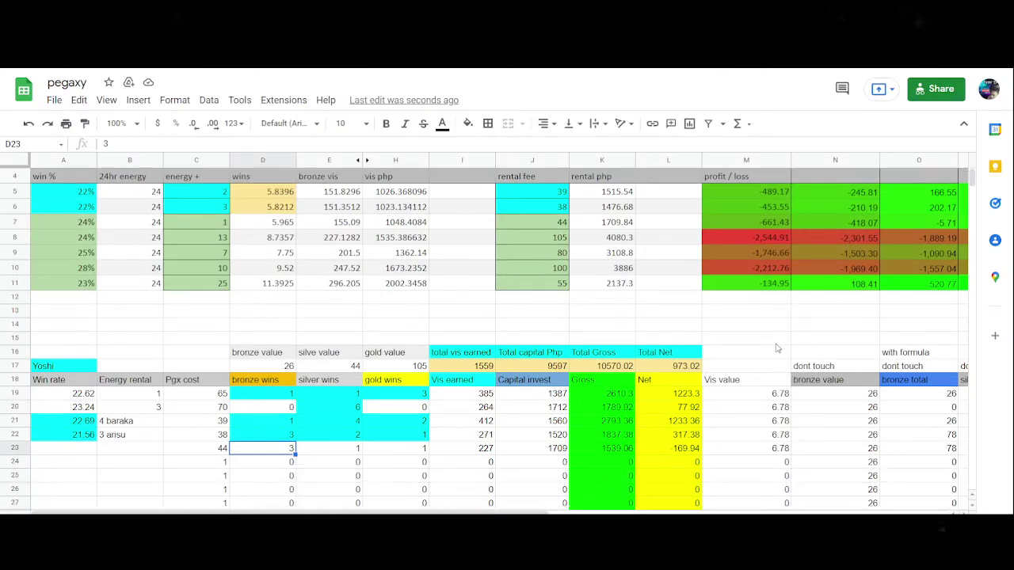
pyautogui.scroll(1, 767, 315)
pyautogui.hscroll(3, 496, 510)
pyautogui.hscroll(-3, 497, 511)
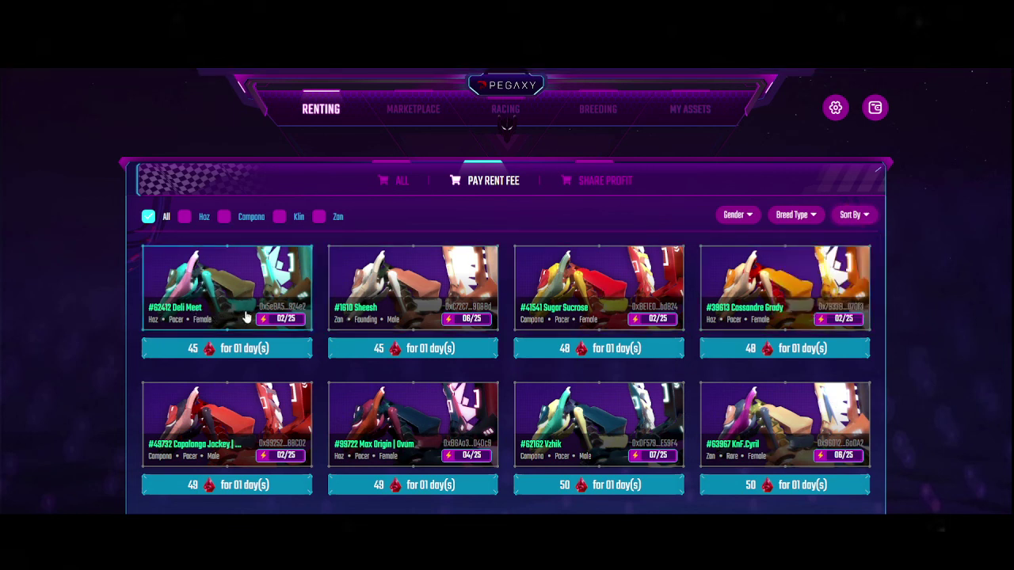
# - Open the pay-rent-fee listings of Pegas #1610 Sheesh and #62412 Deli Meet to check their details
pyautogui.click(422, 292)
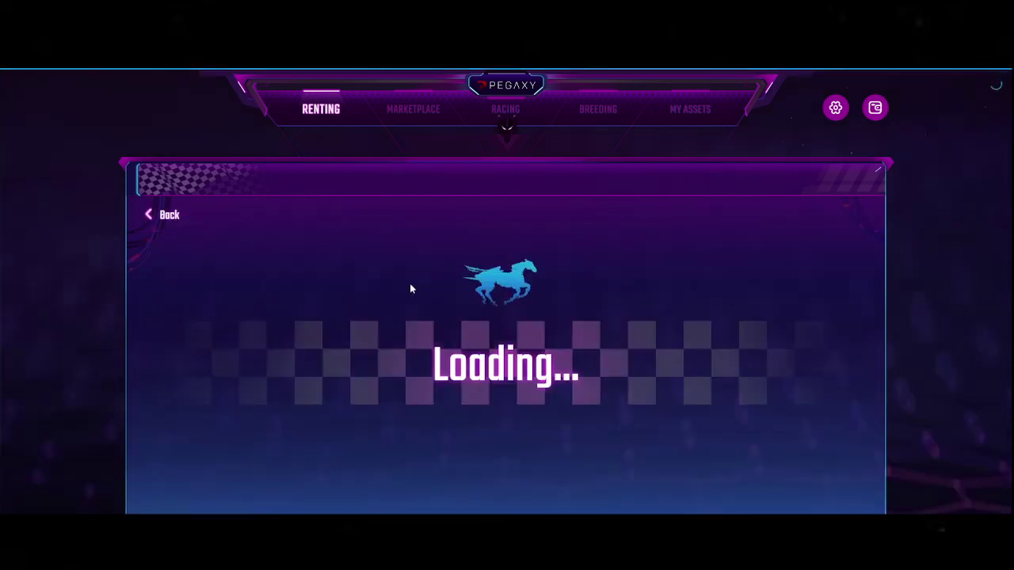
pyautogui.moveTo(561, 365); pyautogui.dragTo(563, 355)
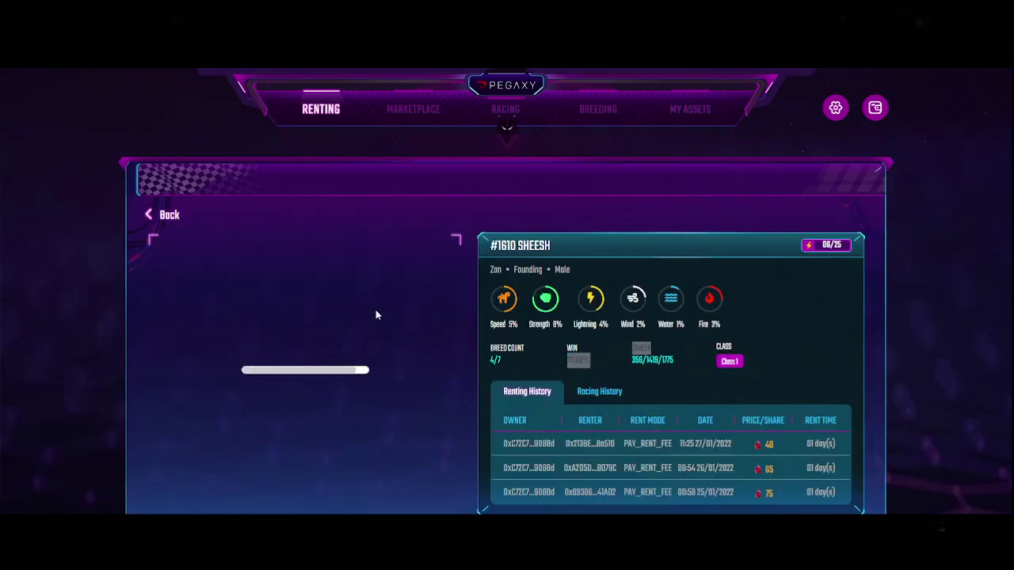
pyautogui.click(165, 215)
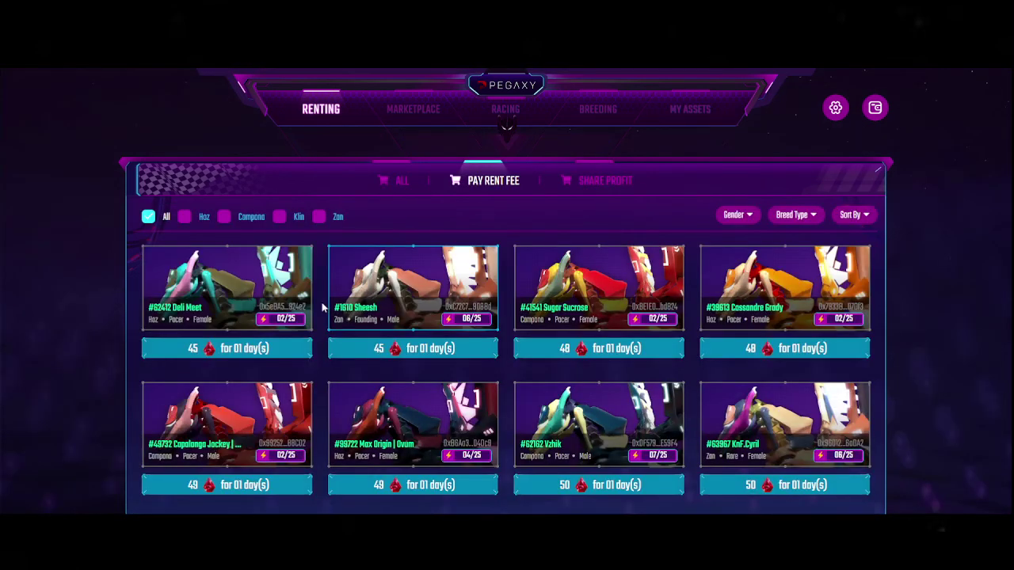
pyautogui.click(236, 291)
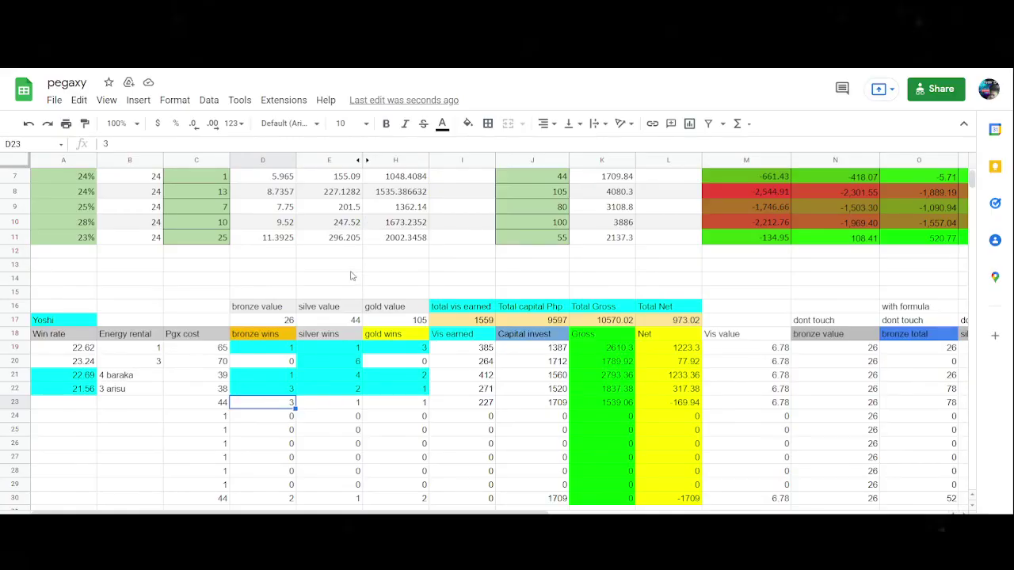
# - Set row 7's energy + to 25 in the rental table and check its 1 gold 1 silver rest bronze profit / loss
pyautogui.scroll(3, 353, 283)
pyautogui.click(220, 271)
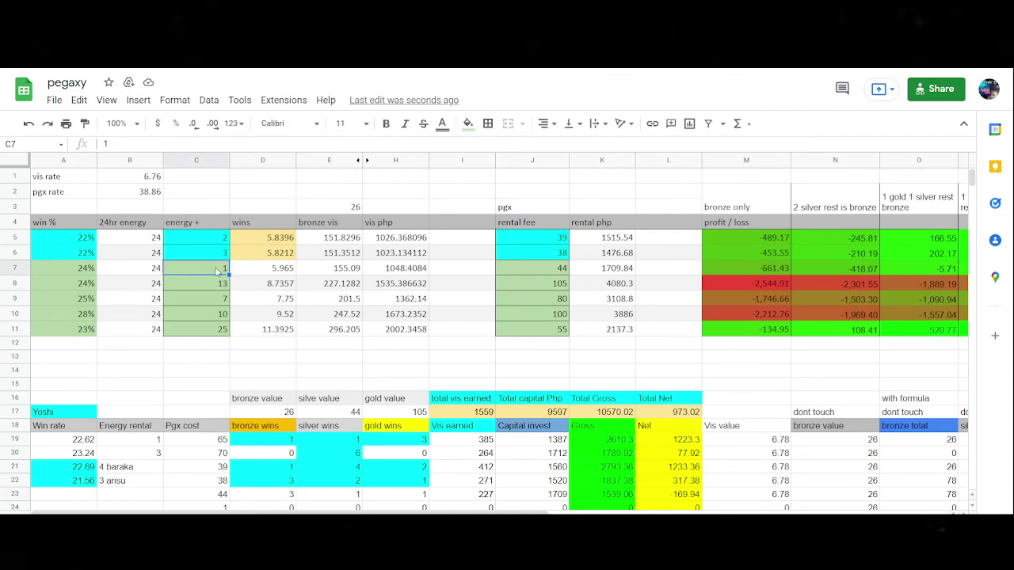
pyautogui.write('25')
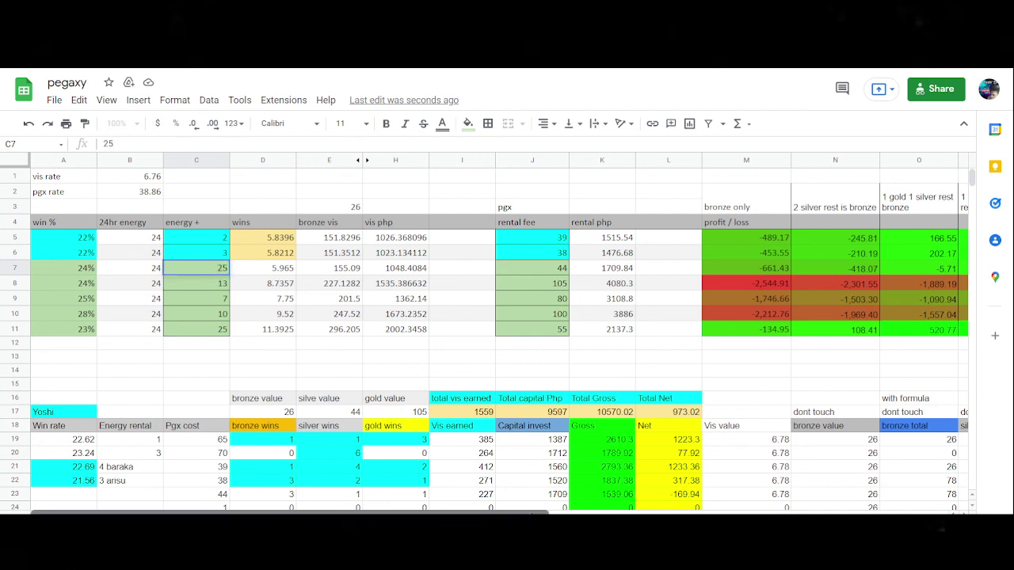
pyautogui.hscroll(5, 608, 270)
pyautogui.click(595, 357)
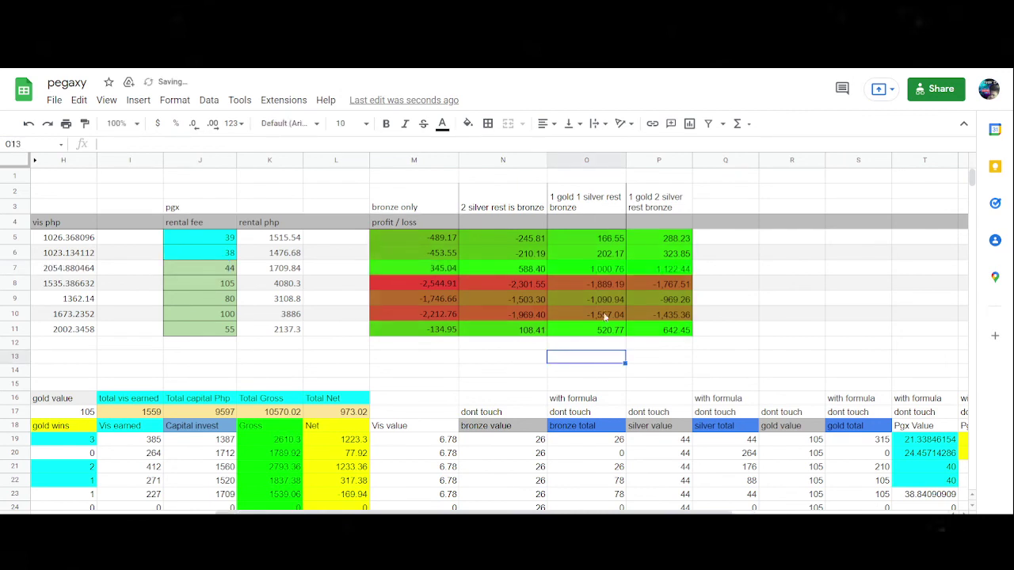
pyautogui.click(602, 271)
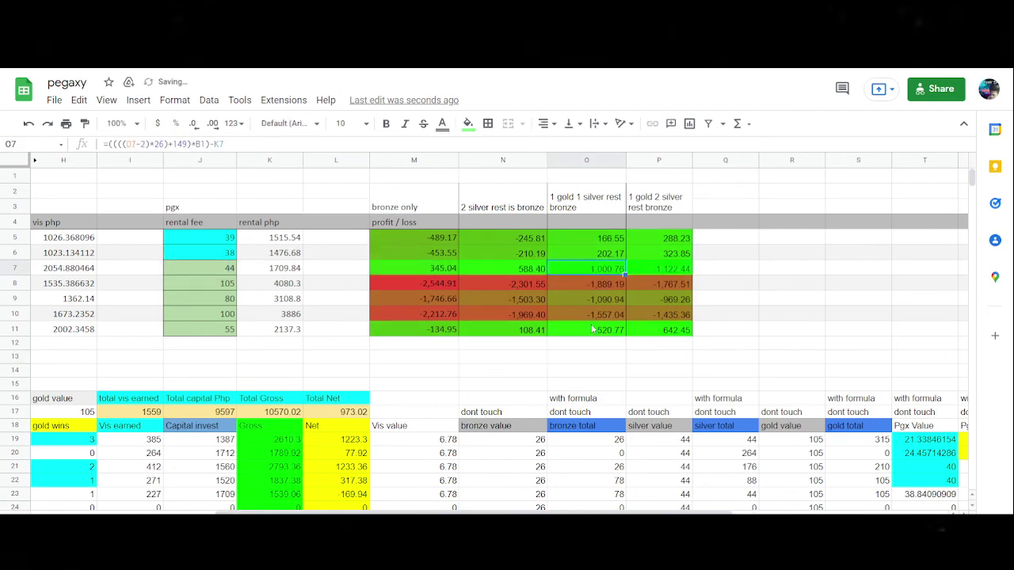
pyautogui.moveTo(593, 513); pyautogui.dragTo(410, 513)
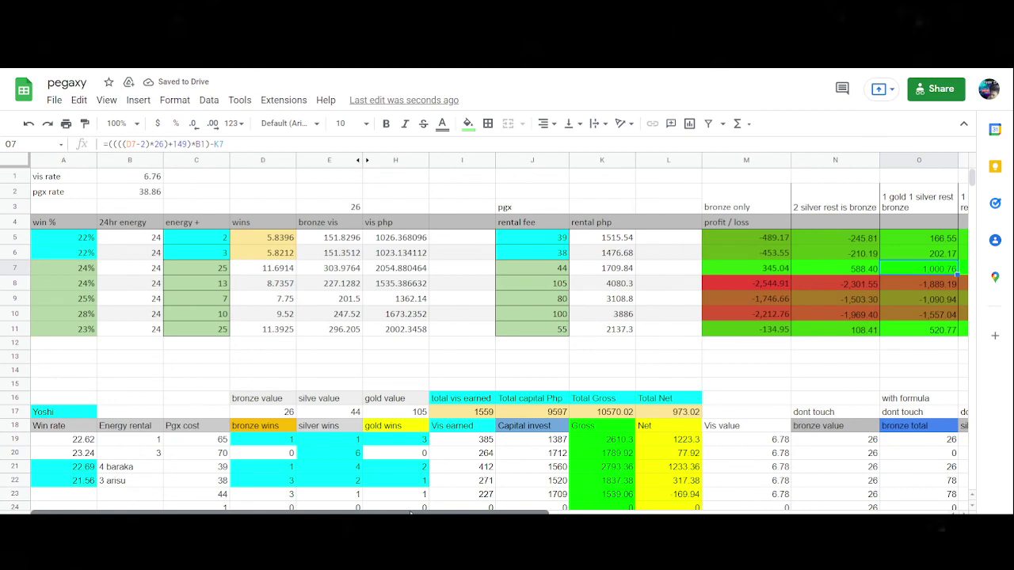
# - Check the wins formula, rental fee, energy + and win % behind row 7's estimate
pyautogui.click(261, 270)
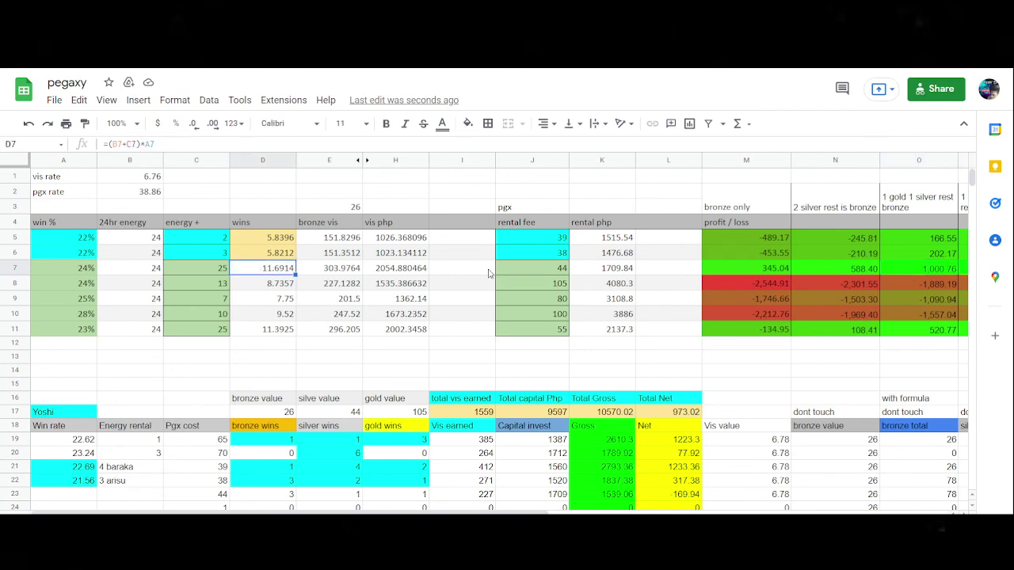
pyautogui.click(552, 272)
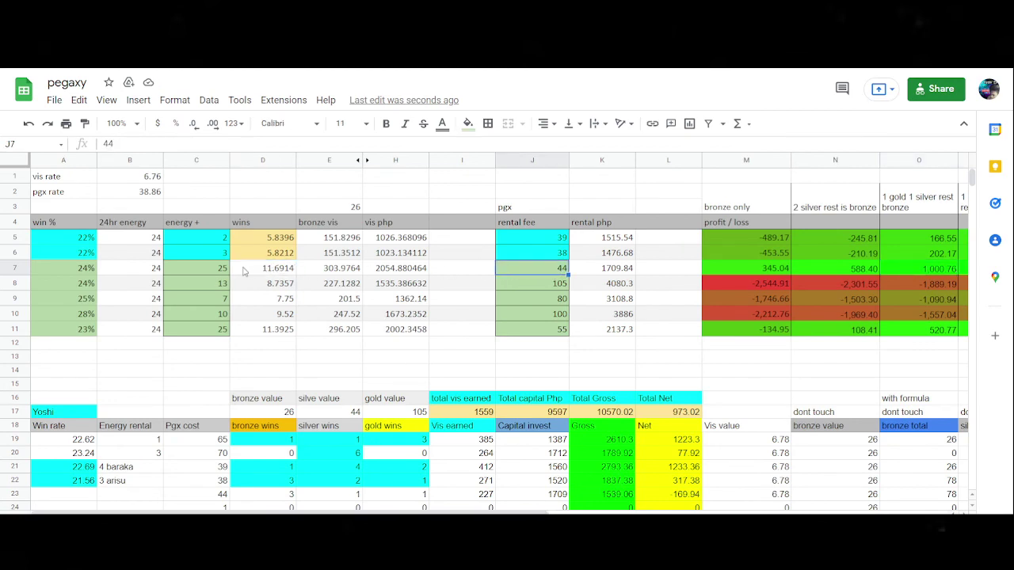
pyautogui.click(206, 272)
pyautogui.click(88, 271)
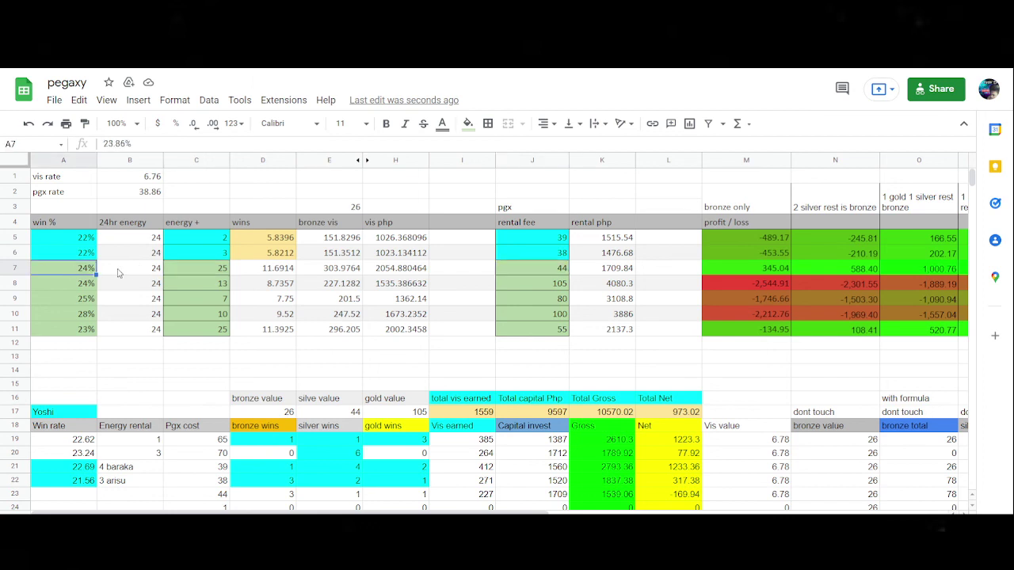
pyautogui.click(198, 271)
# - Set row 7's rental fee to 100 PGX and check the row's profit / loss against its fee and energy
pyautogui.click(536, 275)
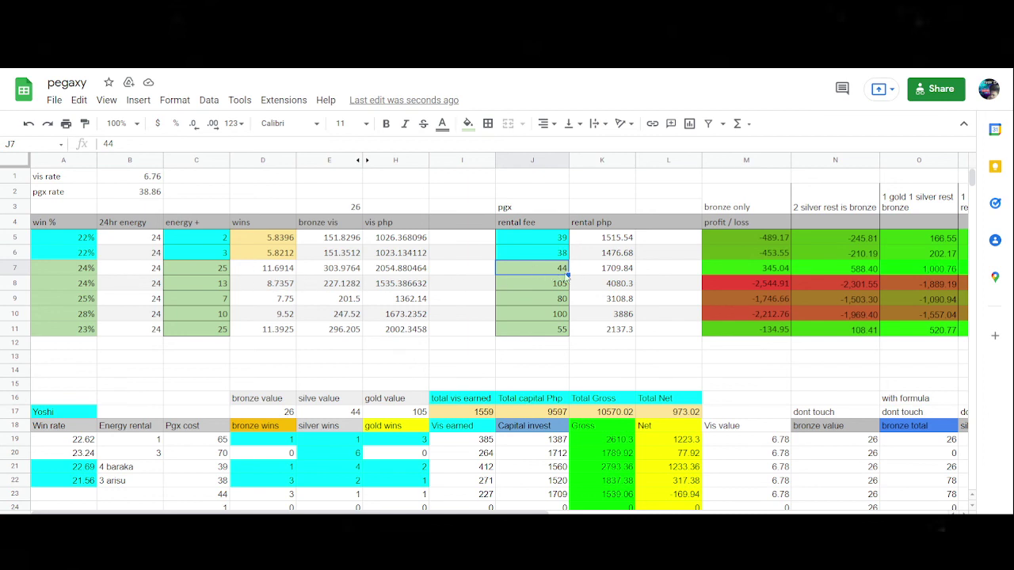
pyautogui.write('100')
pyautogui.click(578, 371)
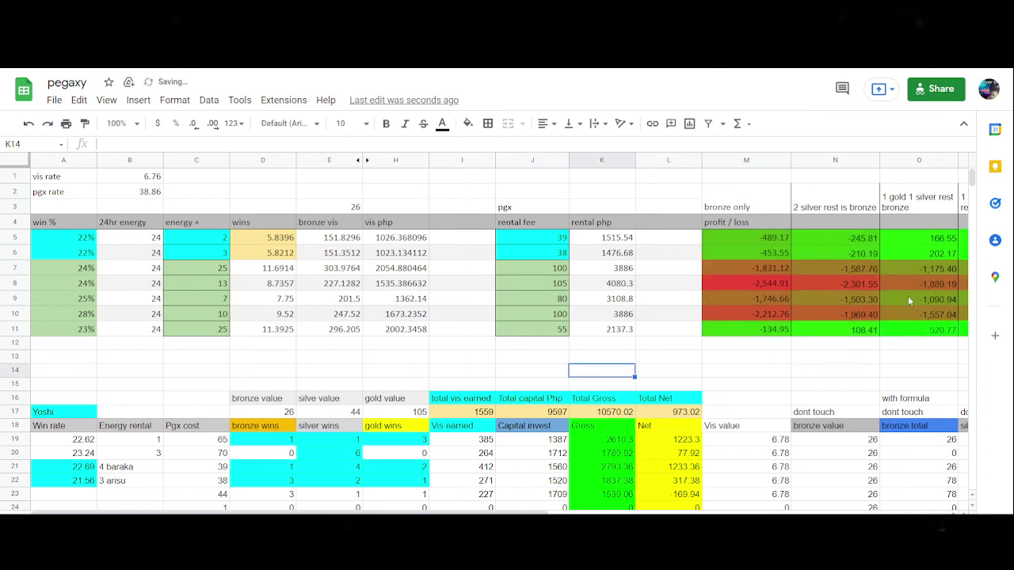
pyautogui.click(912, 269)
pyautogui.click(533, 269)
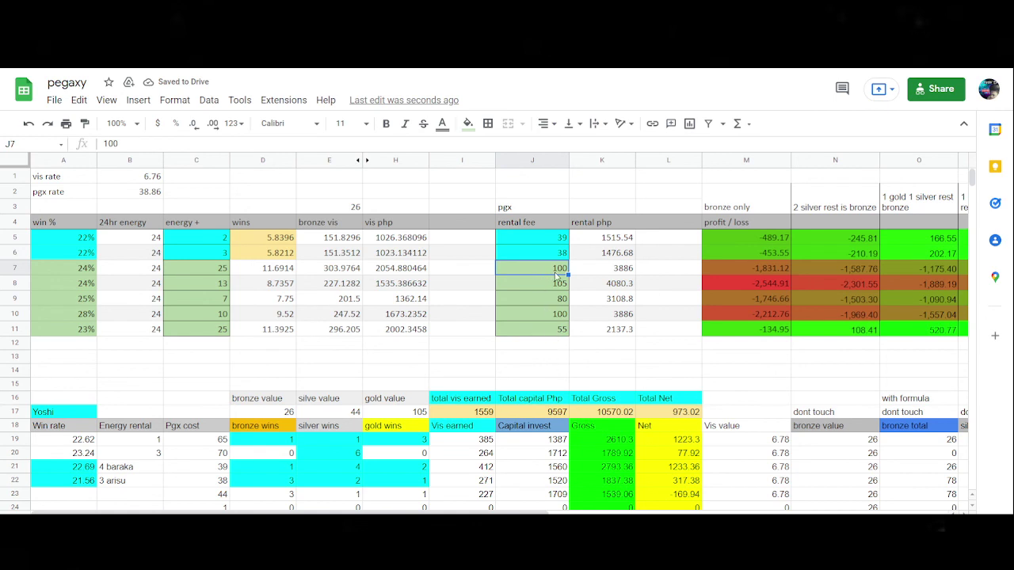
pyautogui.click(212, 273)
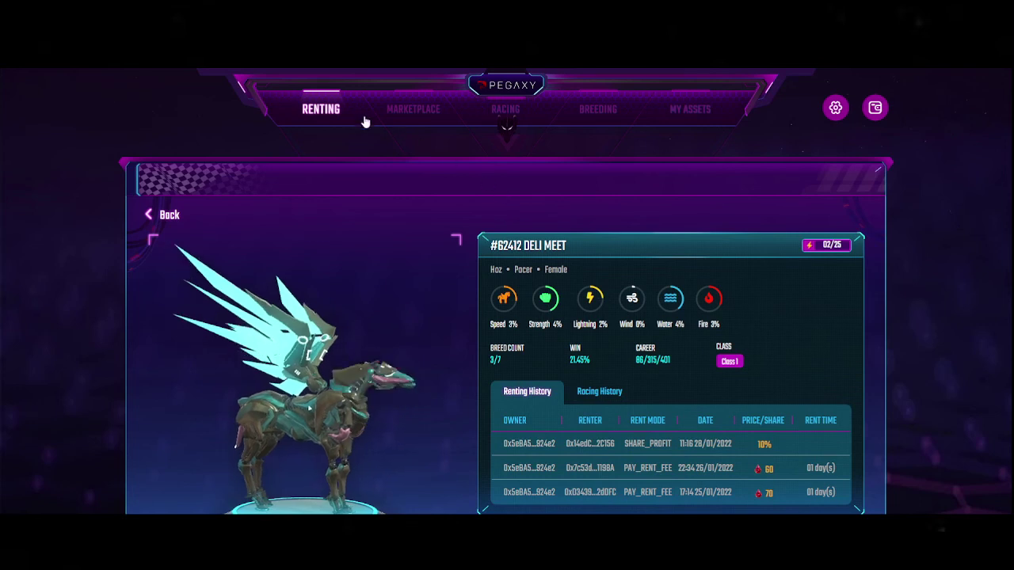
# - Review Pega #62412 Deli Meet's listing, row 23's gold wins and the rental table's profit / loss columns
pyautogui.scroll(-1, 643, 235)
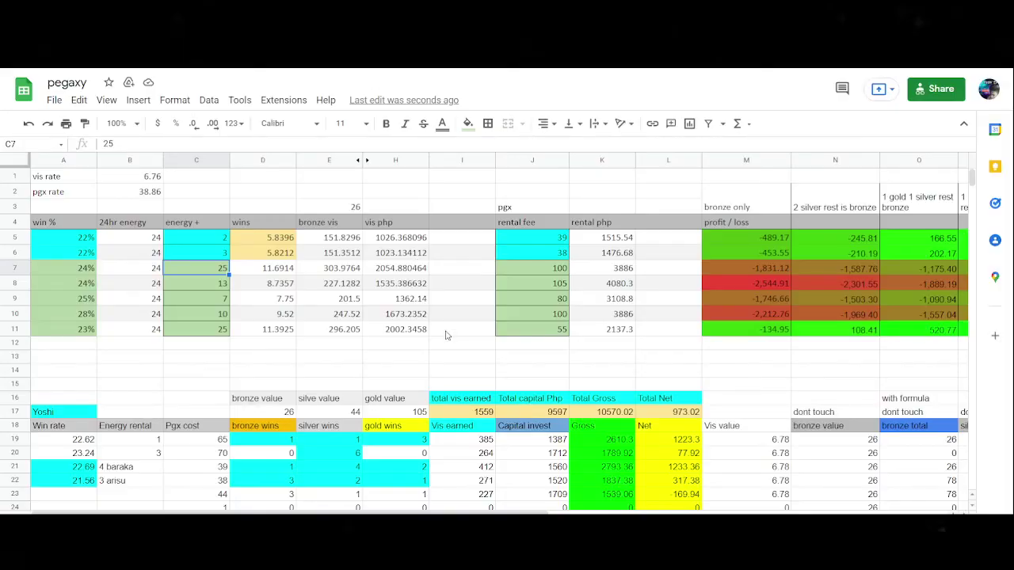
pyautogui.scroll(-4, 448, 331)
pyautogui.click(419, 316)
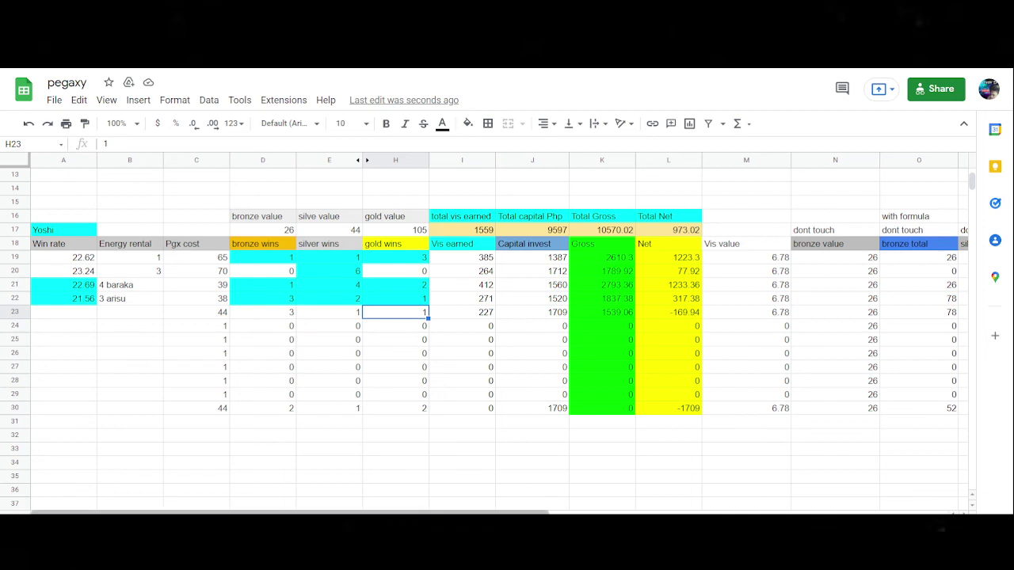
pyautogui.hscroll(5, 721, 470)
pyautogui.scroll(4, 725, 467)
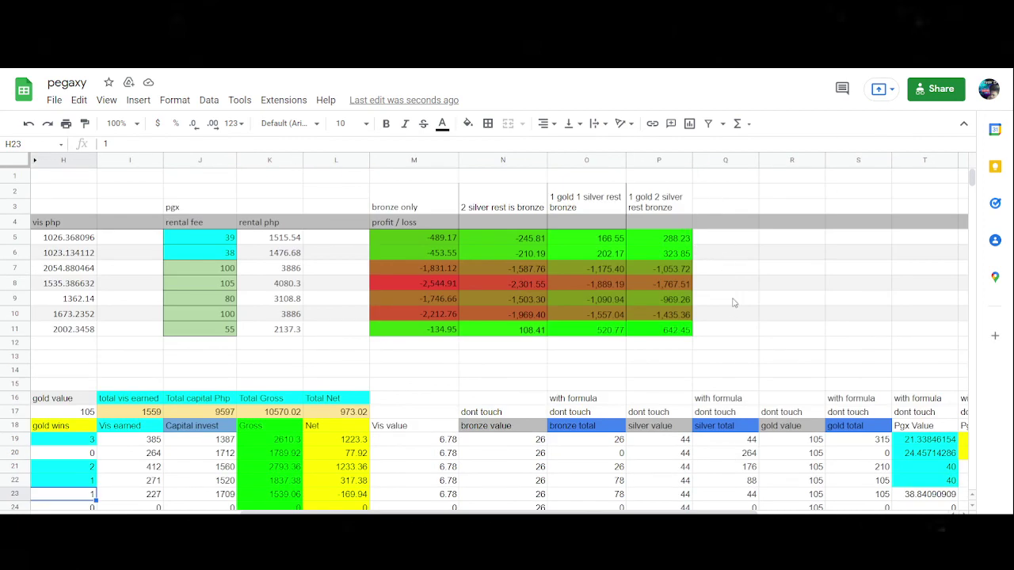
# - Examine the profit / loss scenario columns and the empty columns beside them, and return to the earnings log
pyautogui.click(724, 207)
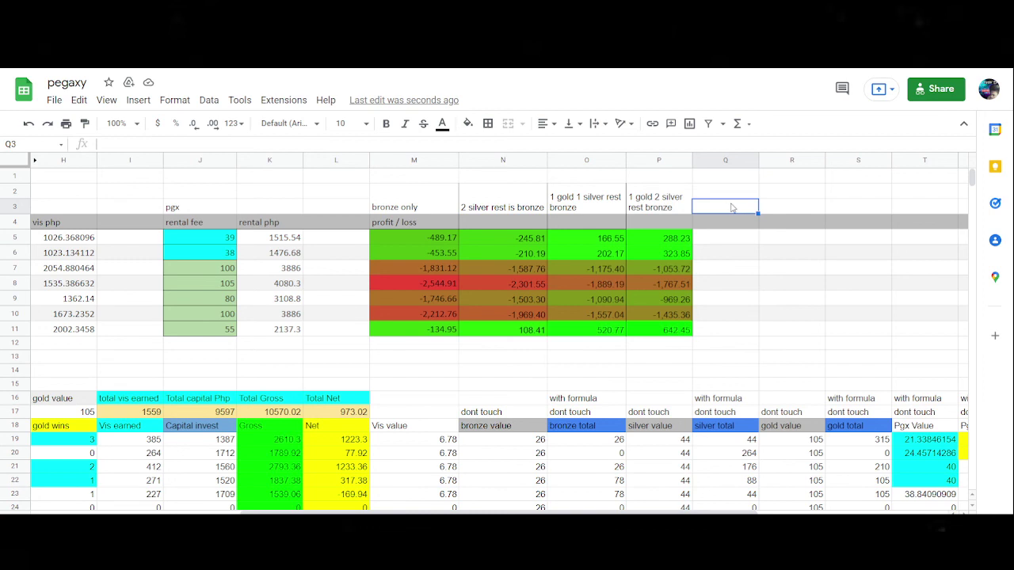
pyautogui.click(785, 209)
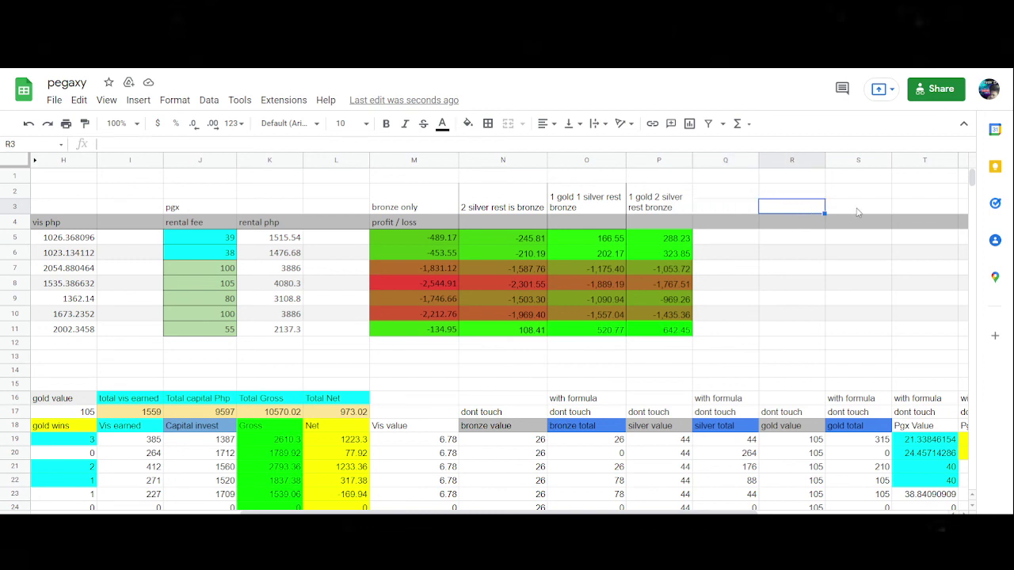
pyautogui.click(727, 207)
pyautogui.click(770, 208)
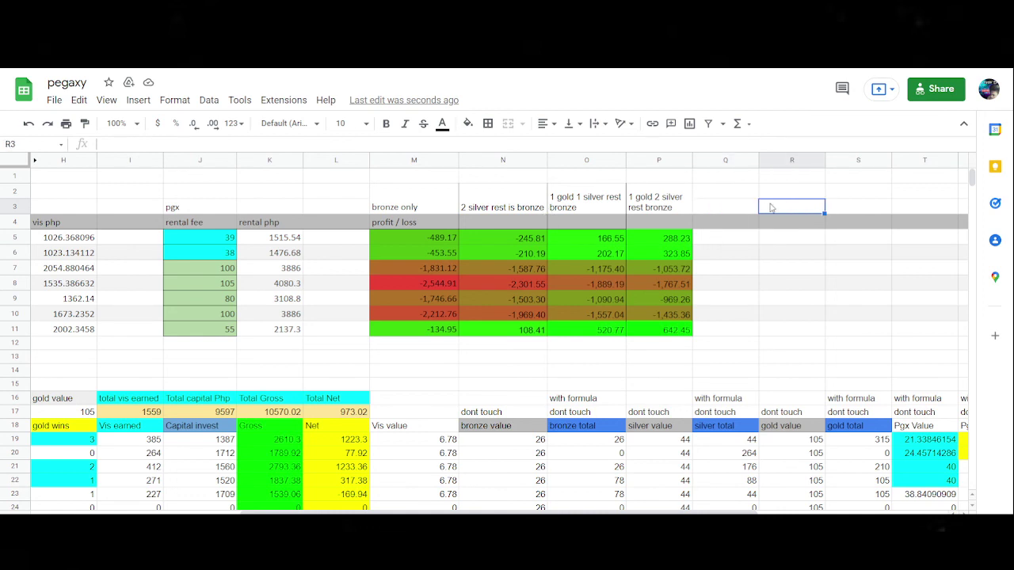
pyautogui.click(728, 210)
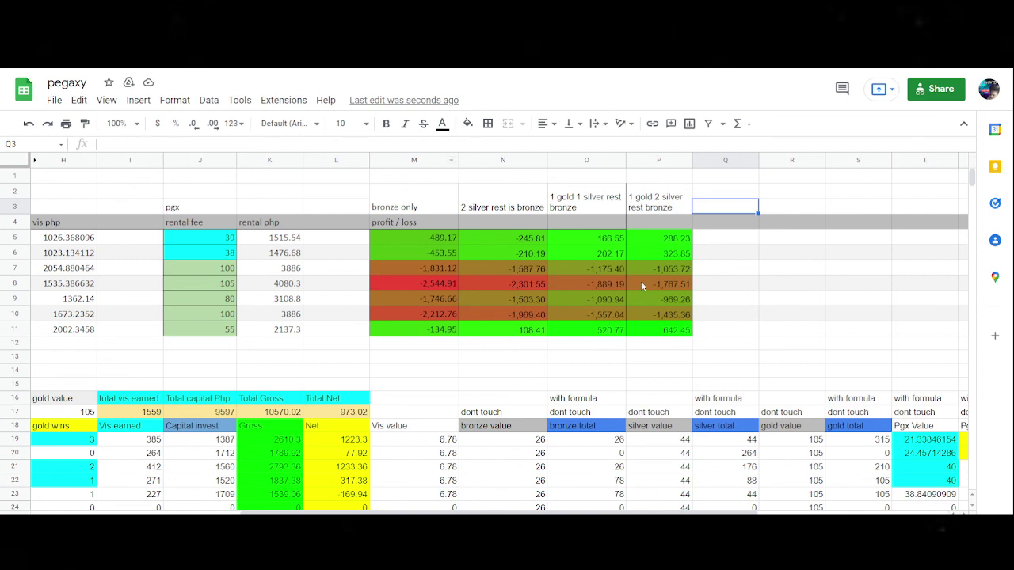
pyautogui.click(590, 361)
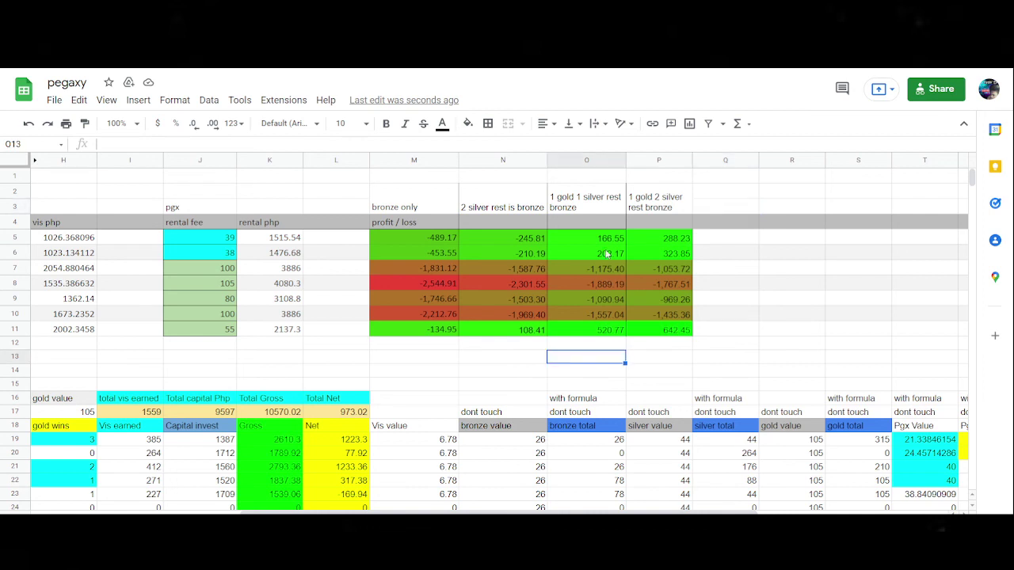
pyautogui.hscroll(-6, 846, 351)
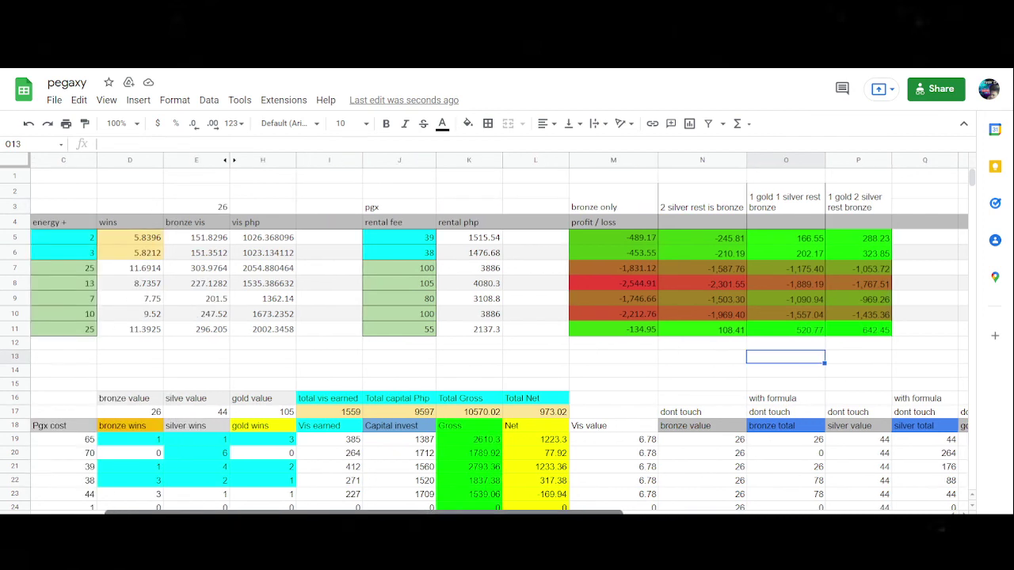
pyautogui.hscroll(1, 507, 511)
pyautogui.hscroll(-1, 351, 499)
pyautogui.scroll(-5, 511, 363)
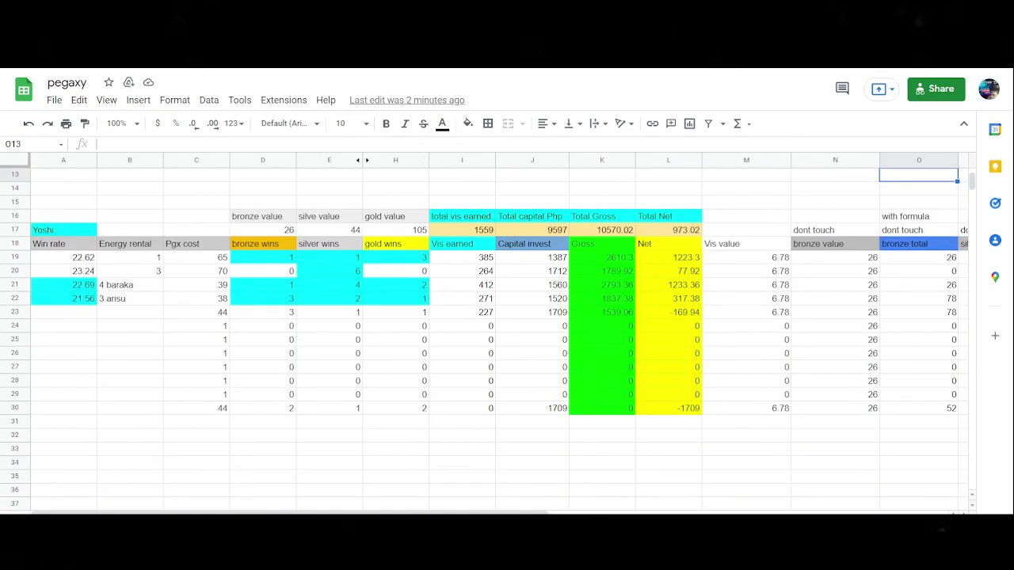